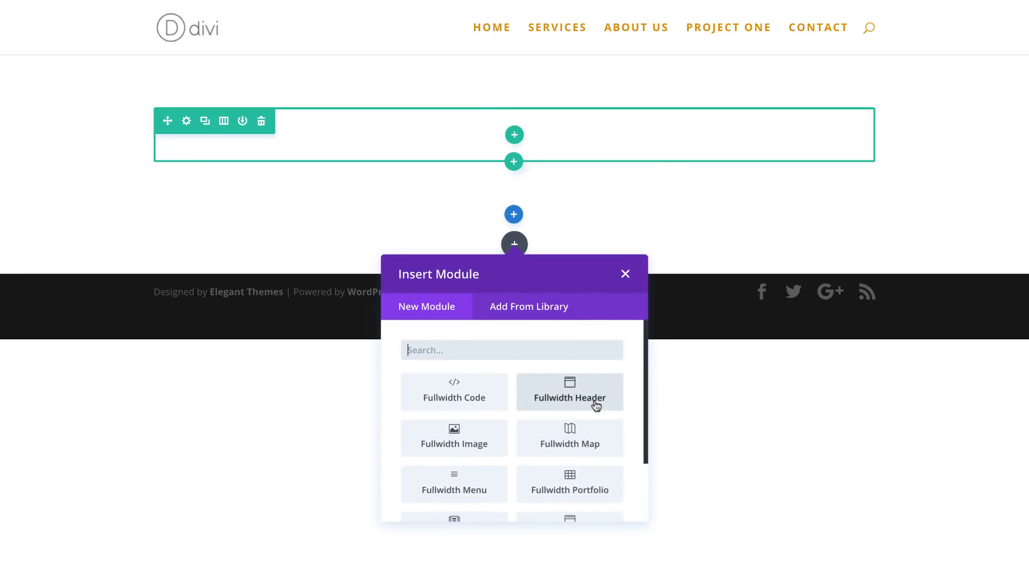
# Add a Fullwidth Header module with its default settings and delete the empty regular section above it
pyautogui.click(594, 401)
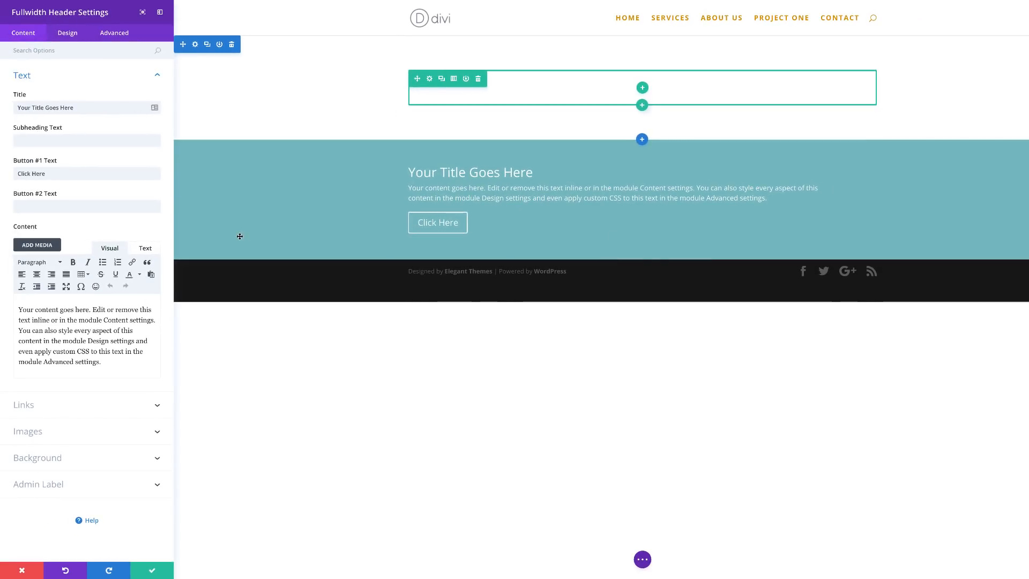
pyautogui.click(152, 570)
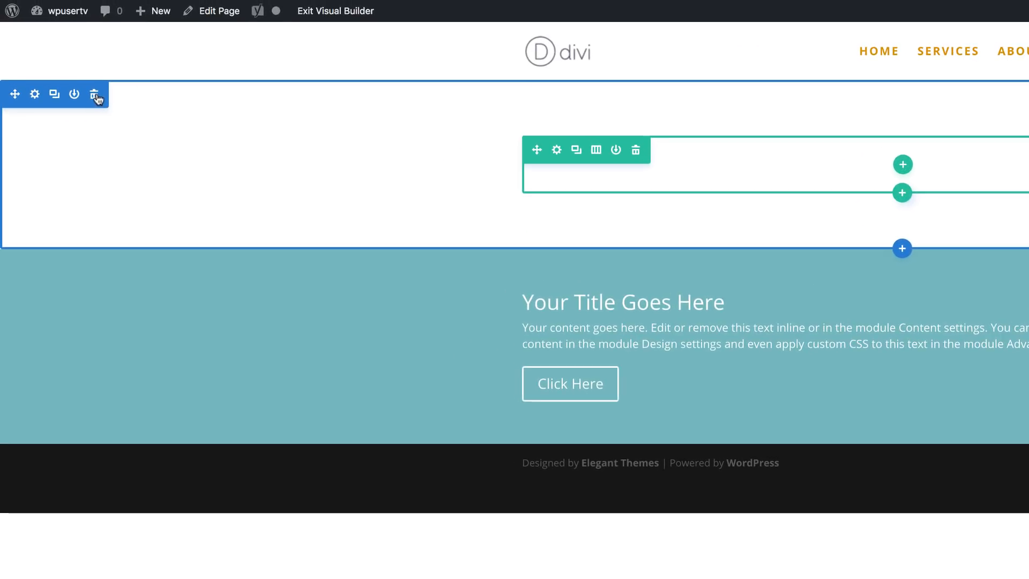
pyautogui.click(64, 53)
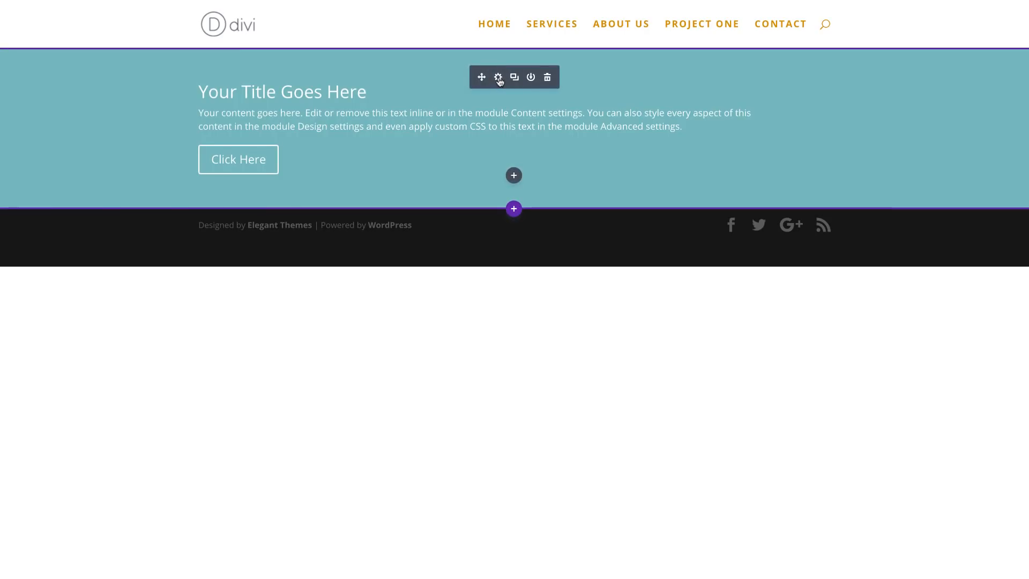
# Set the fullwidth header's title to "Elegant Design"
pyautogui.click(498, 78)
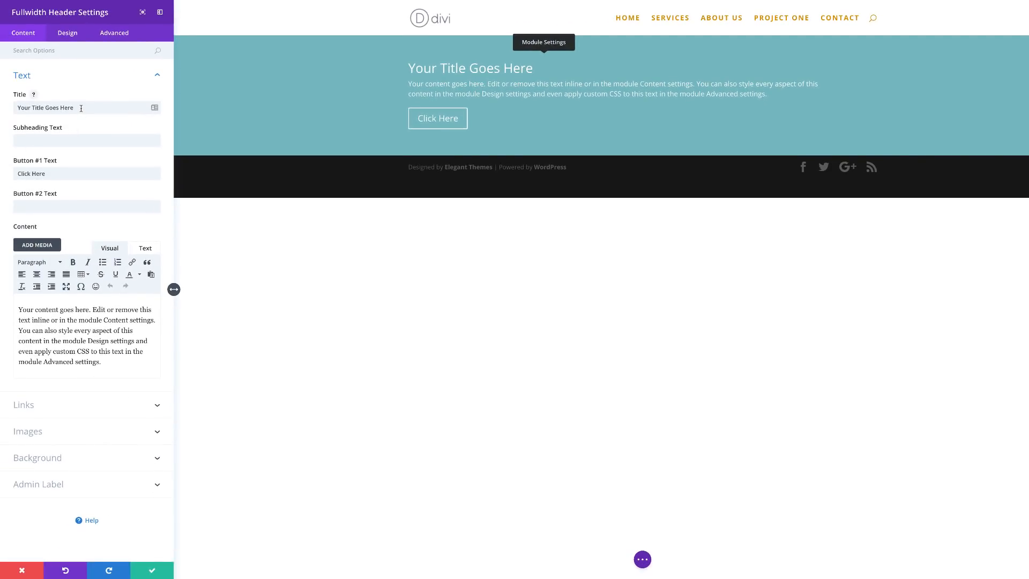
pyautogui.tripleClick(81, 108)
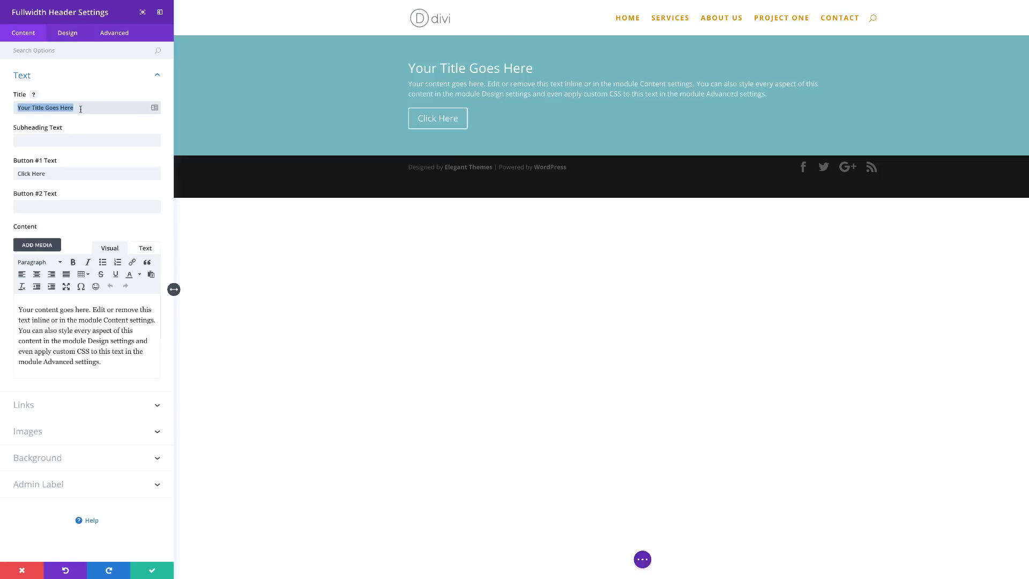
pyautogui.write('Elegant Design')
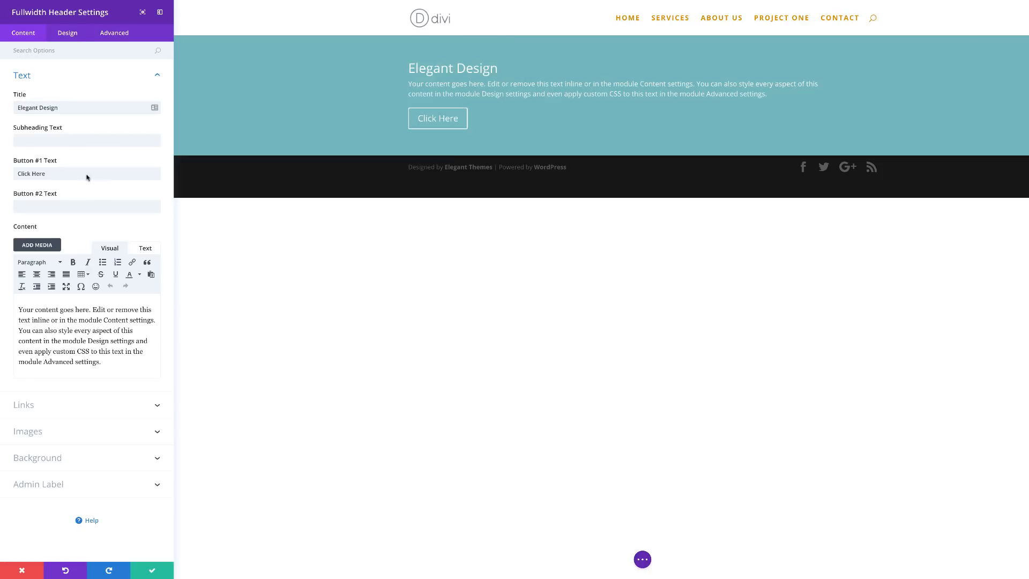
# Enter "Vivamus suscipit tortor eget felis porttitor volutpat." as the header's subheading and clear the placeholder body content
pyautogui.click(31, 141)
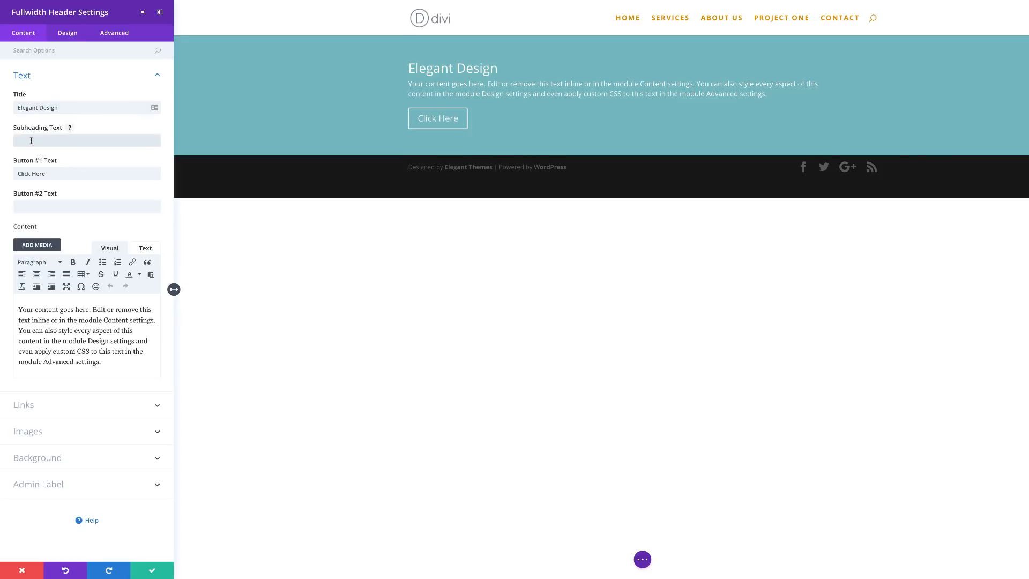
pyautogui.write('Vivamus suscipit tortor eget felis porttitor volutpat.')
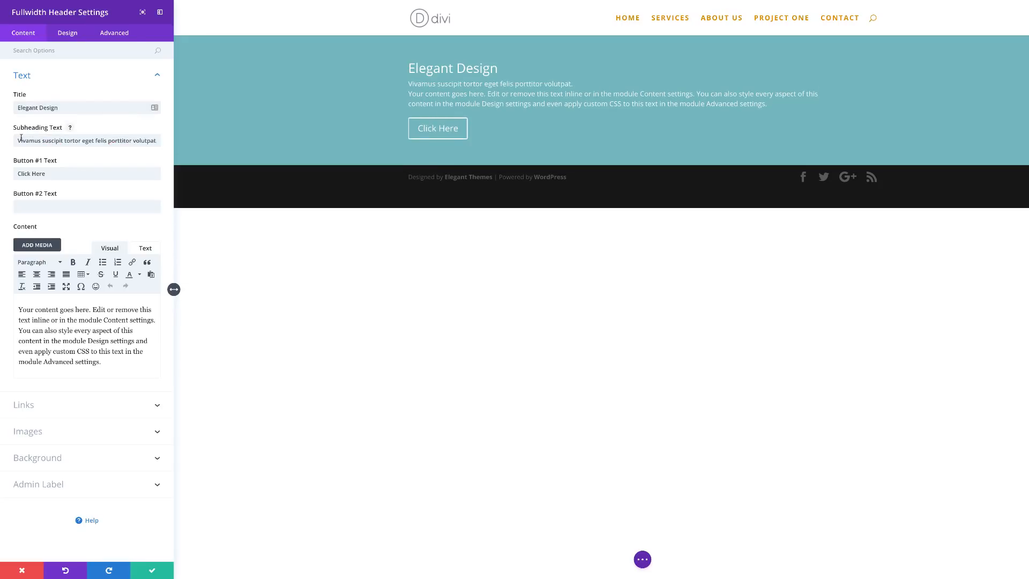
pyautogui.moveTo(107, 362); pyautogui.dragTo(10, 312)
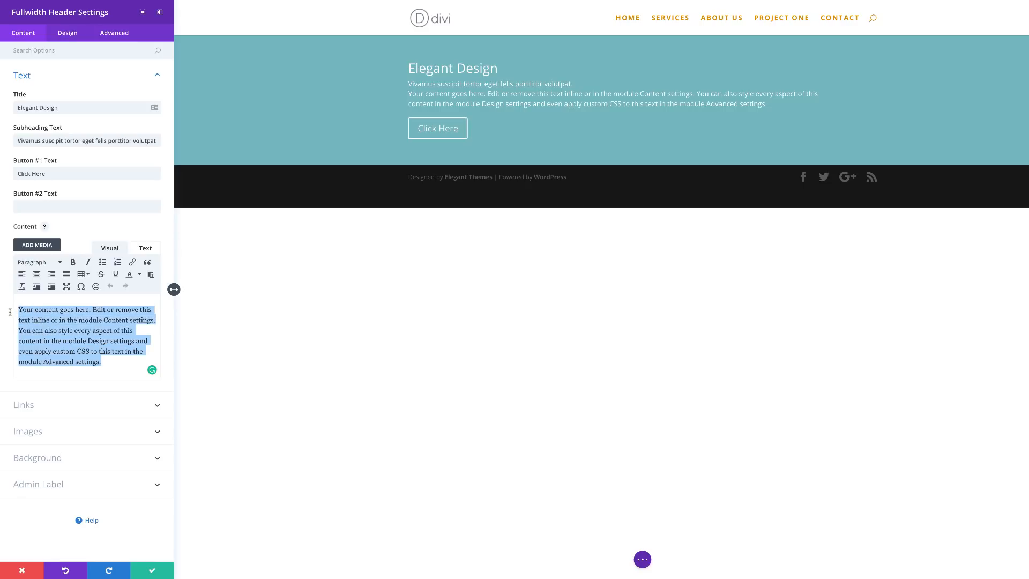
pyautogui.press('BackSpace')
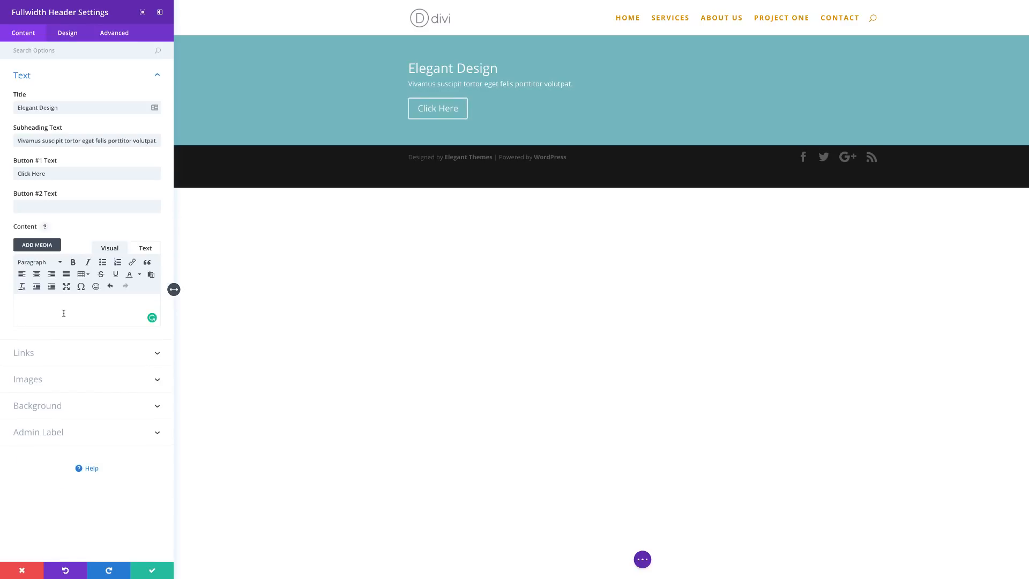
# Set the header image to the laptop mockup case-study-1.png from the media library
pyautogui.click(42, 384)
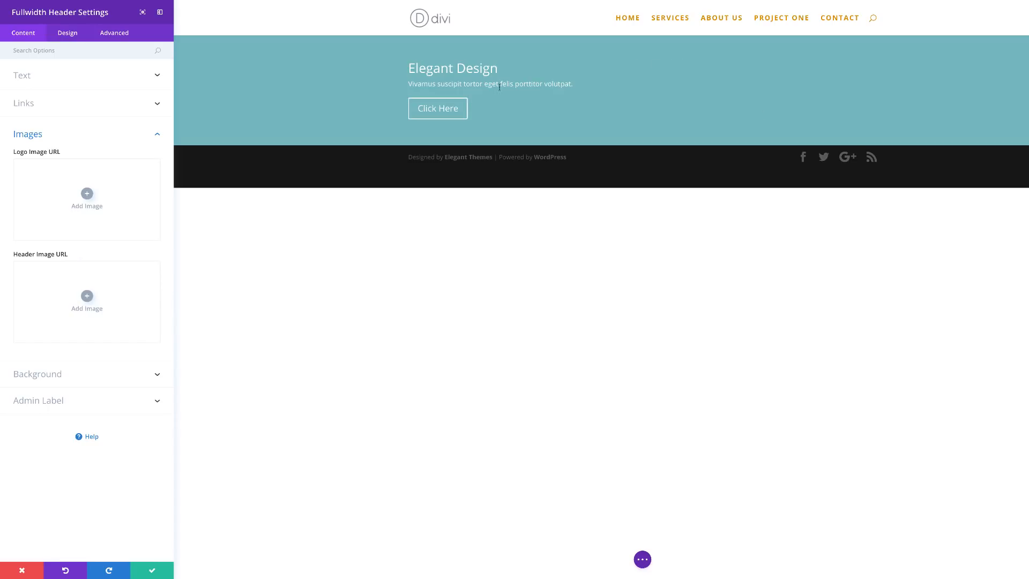
pyautogui.click(86, 297)
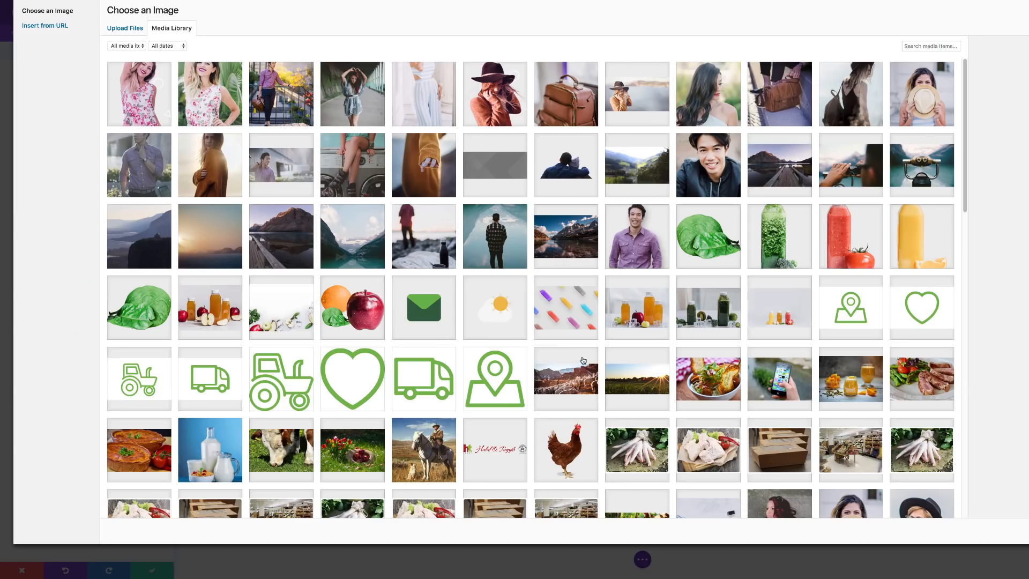
pyautogui.scroll(-4, 578, 363)
pyautogui.scroll(-6, 579, 364)
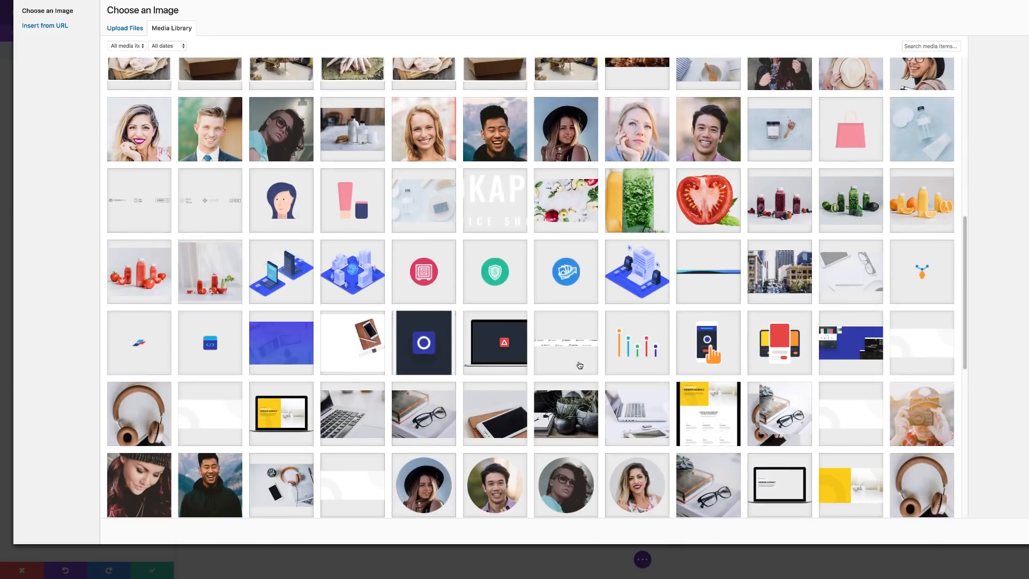
pyautogui.scroll(-1, 578, 365)
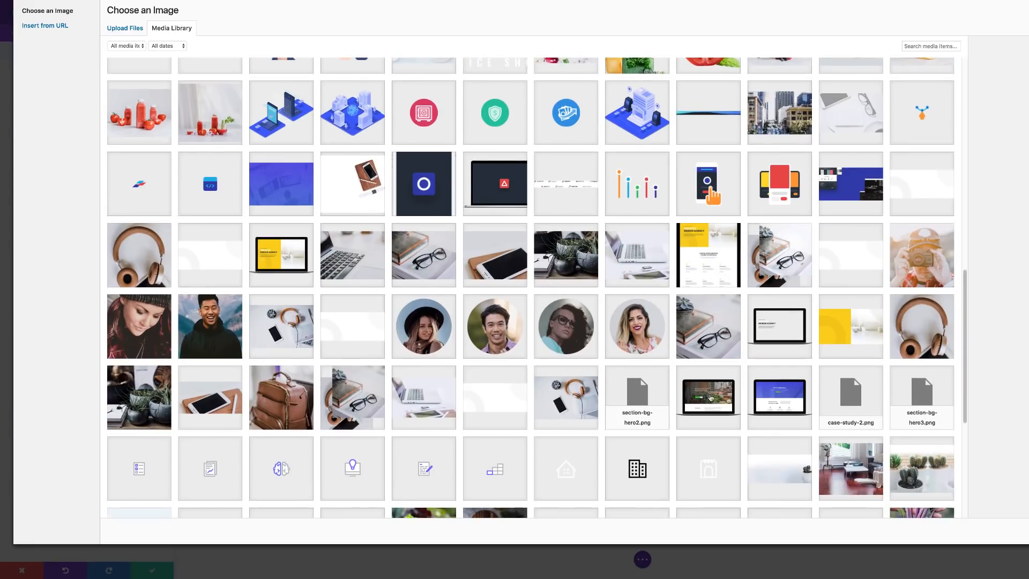
pyautogui.click(706, 406)
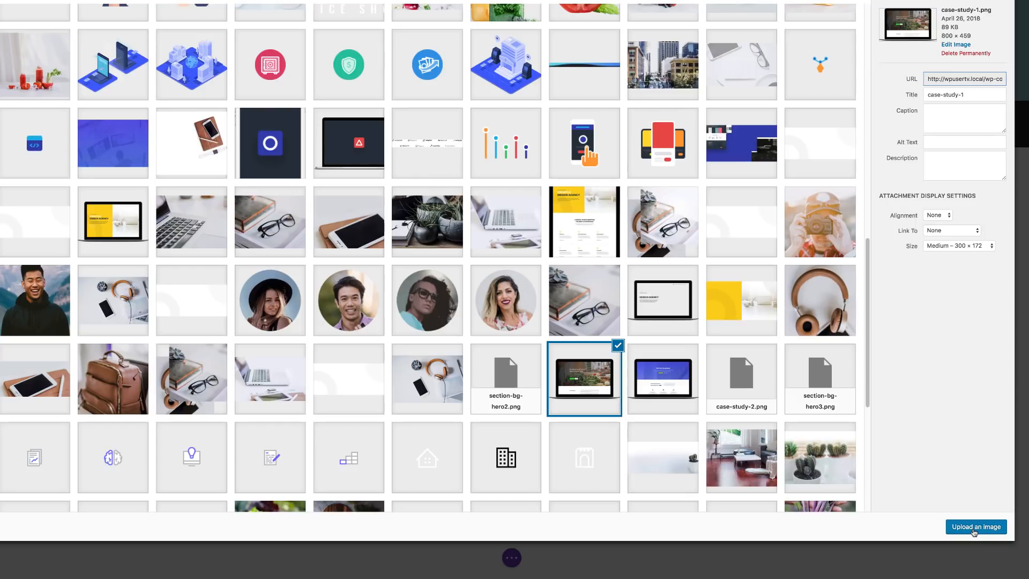
pyautogui.click(976, 530)
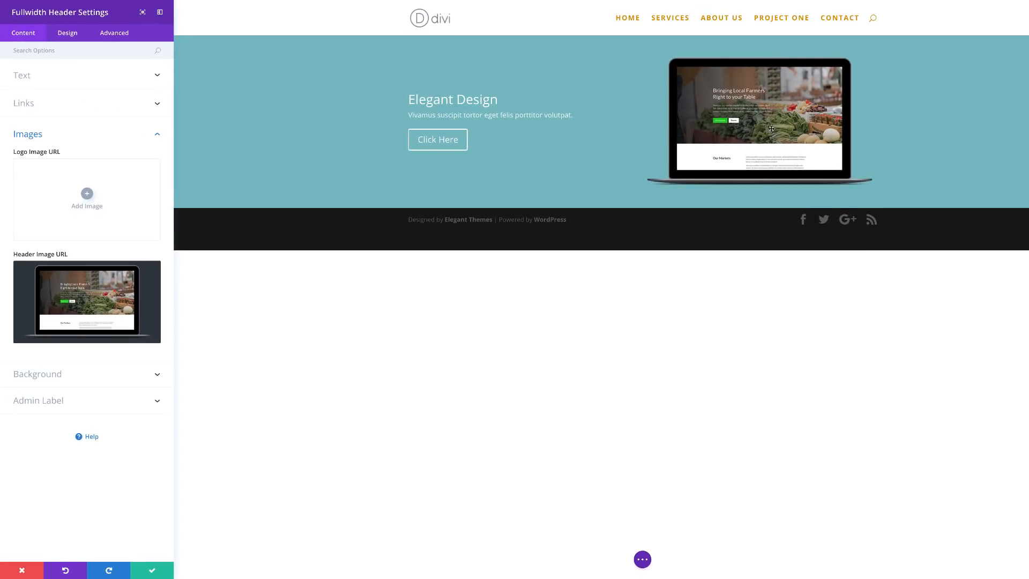
# Set the header's background image to the city street photo consutant-01.jpg from the media library
pyautogui.click(60, 375)
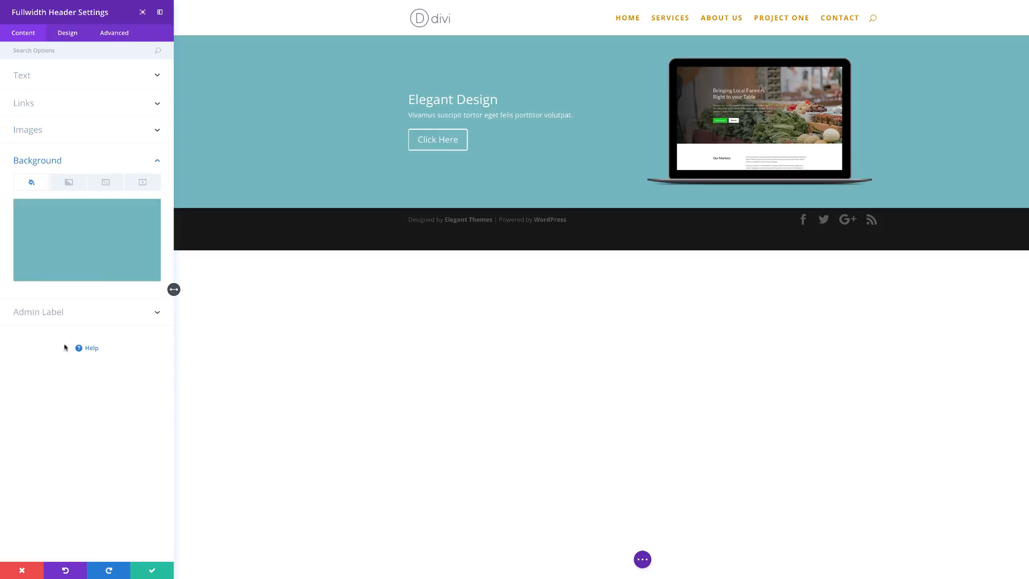
pyautogui.click(106, 183)
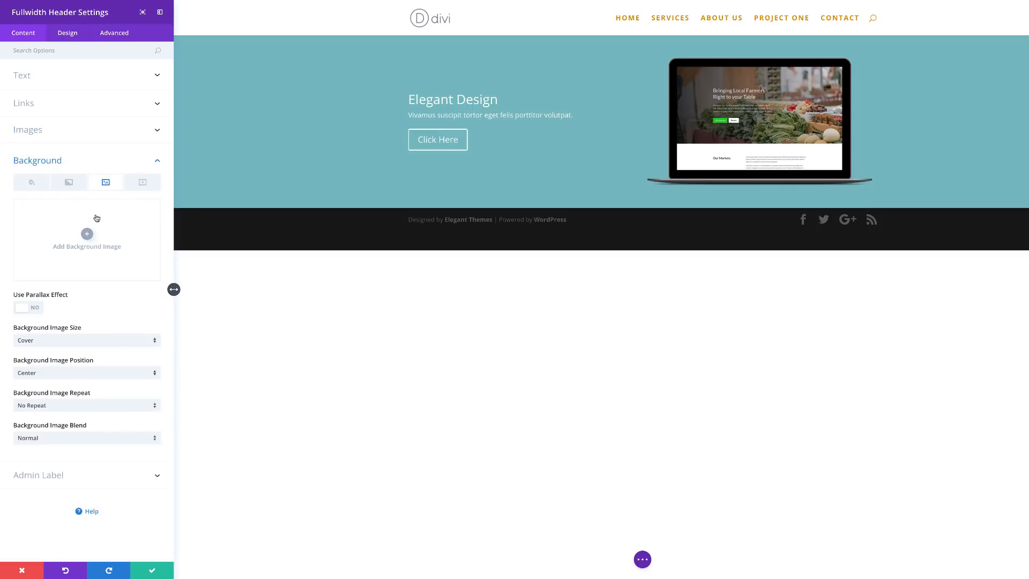
pyautogui.click(87, 233)
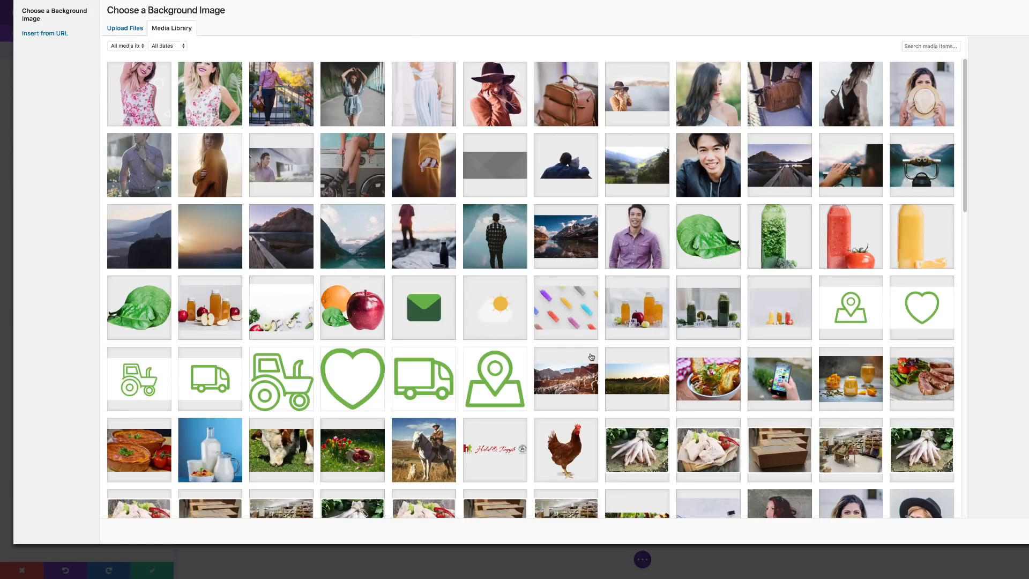
pyautogui.scroll(-3, 588, 364)
pyautogui.scroll(-4, 608, 372)
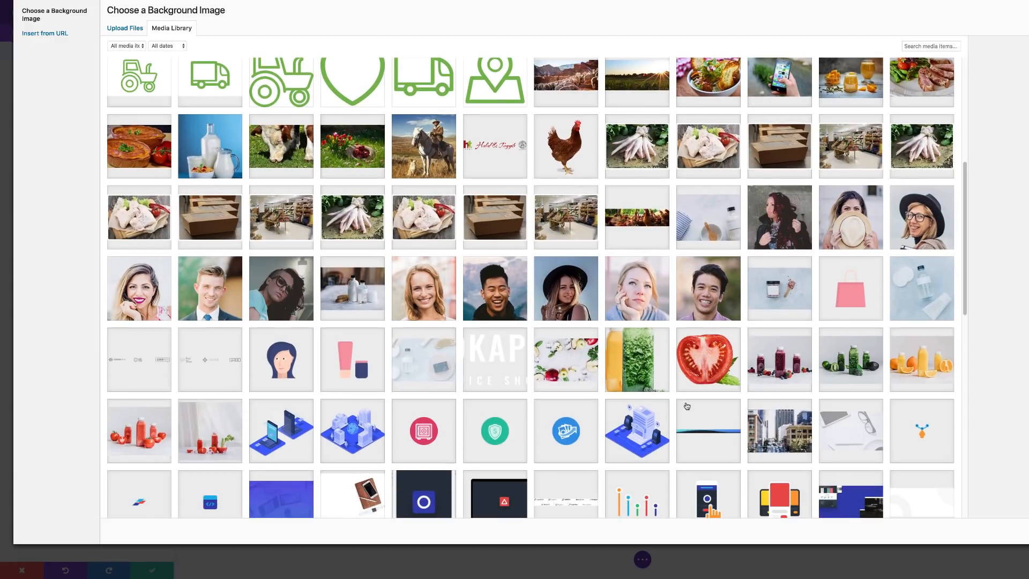
pyautogui.click(791, 435)
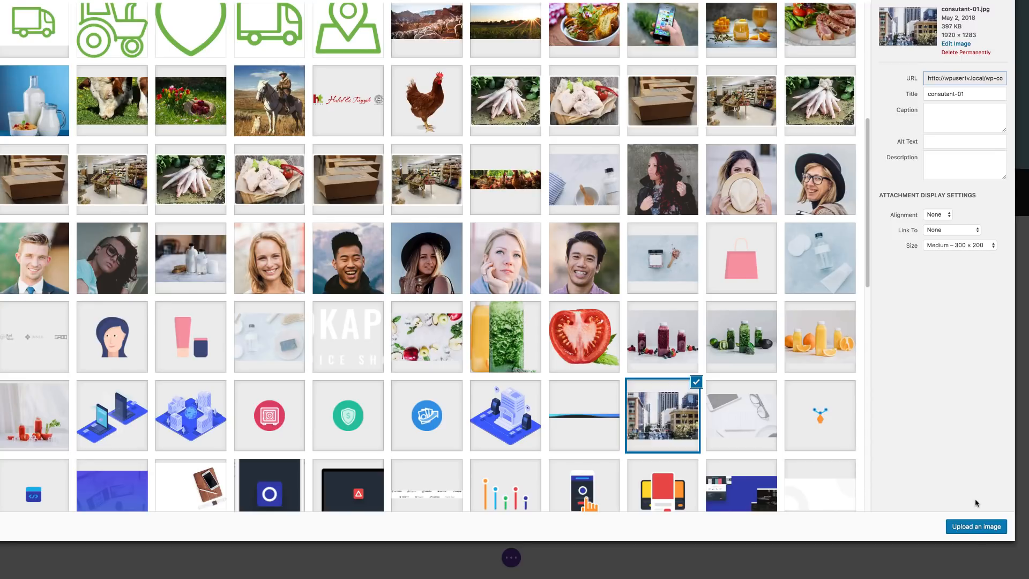
pyautogui.click(975, 527)
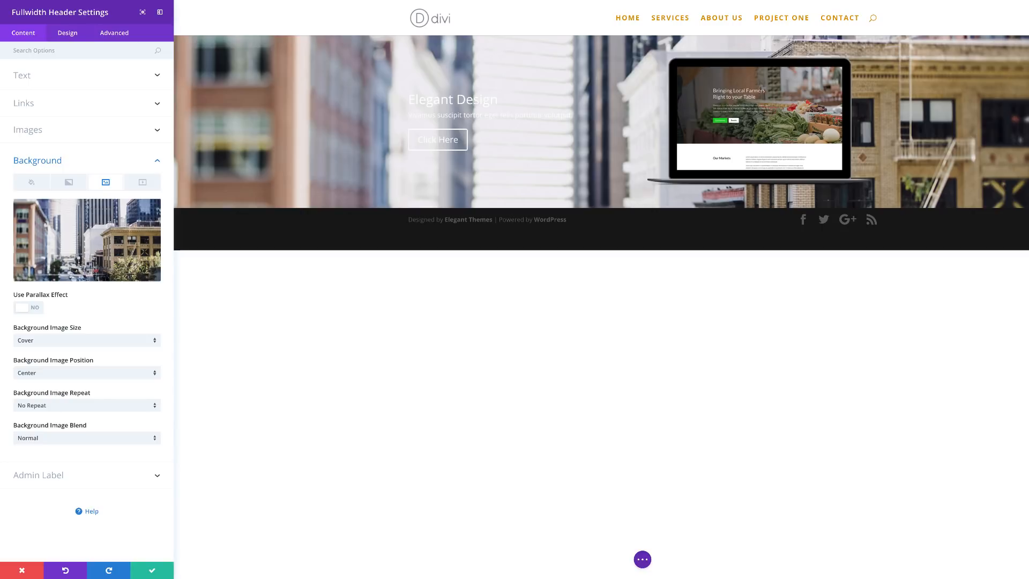
# Centre the header's text and logo orientation and make the header fullscreen
pyautogui.click(69, 32)
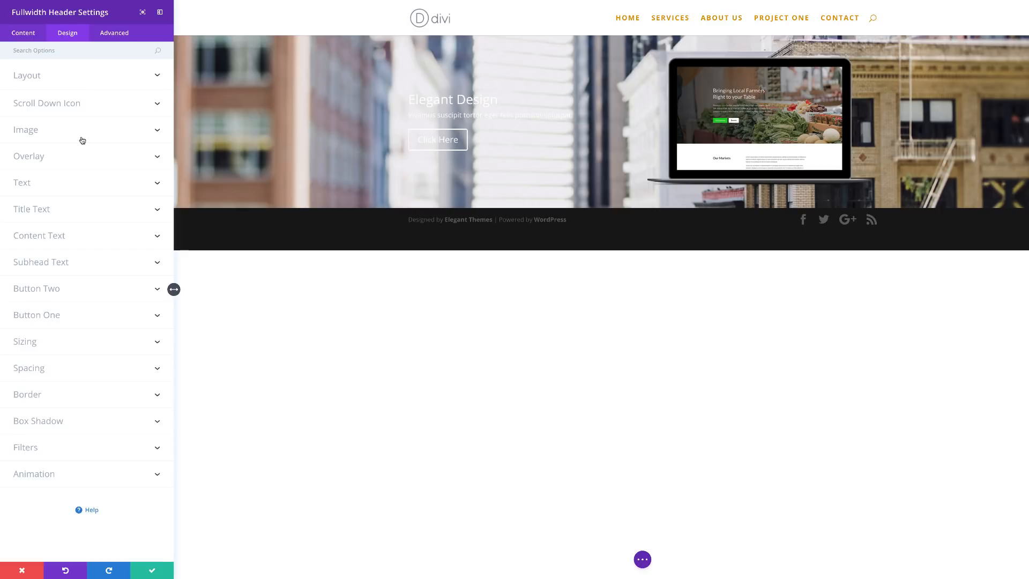
pyautogui.click(56, 76)
pyautogui.click(86, 109)
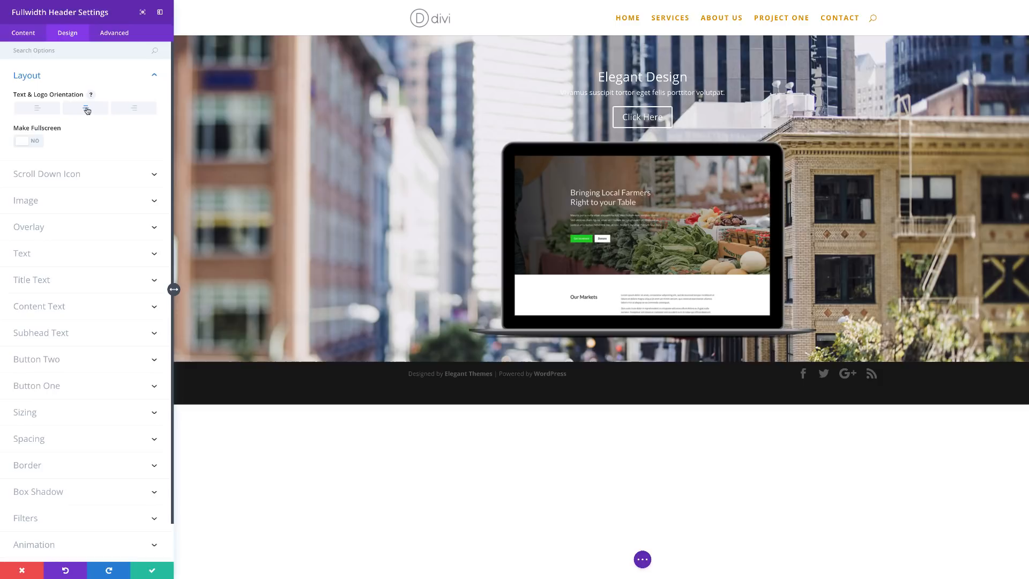
pyautogui.click(30, 142)
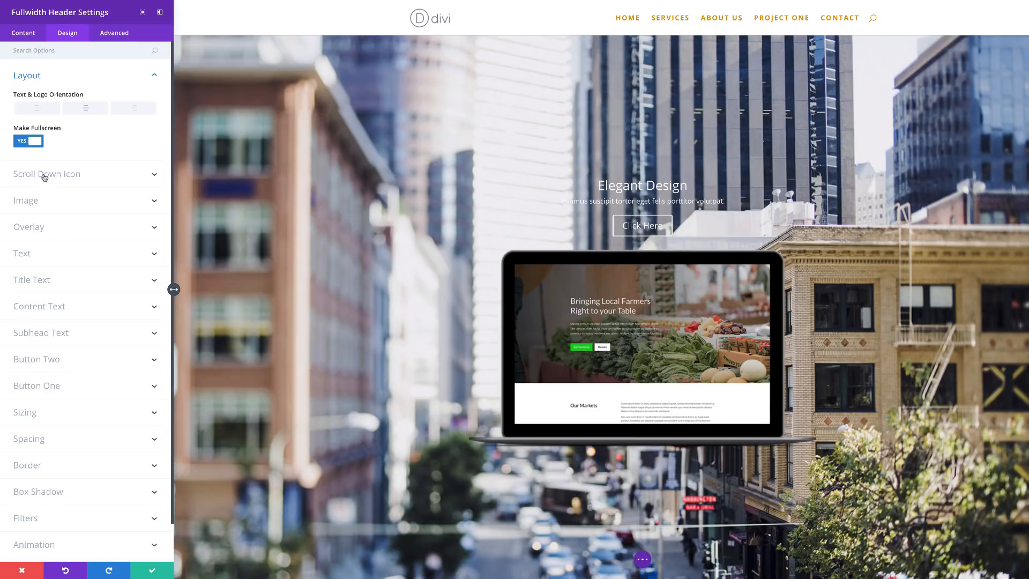
# Enable responsive values for the scroll down icon size, set the tablet size to 30px, and return to the desktop view
pyautogui.click(75, 179)
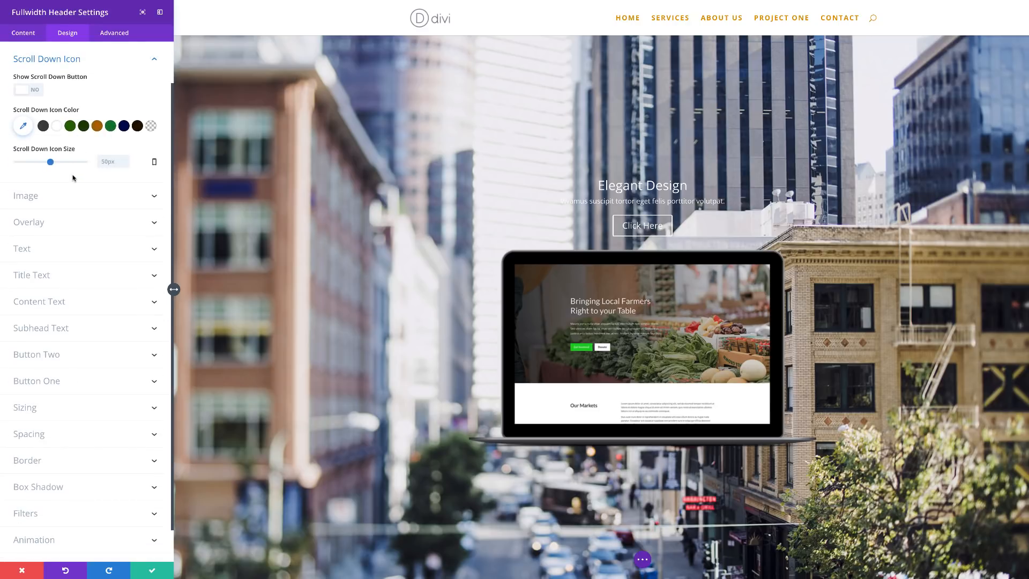
pyautogui.click(155, 163)
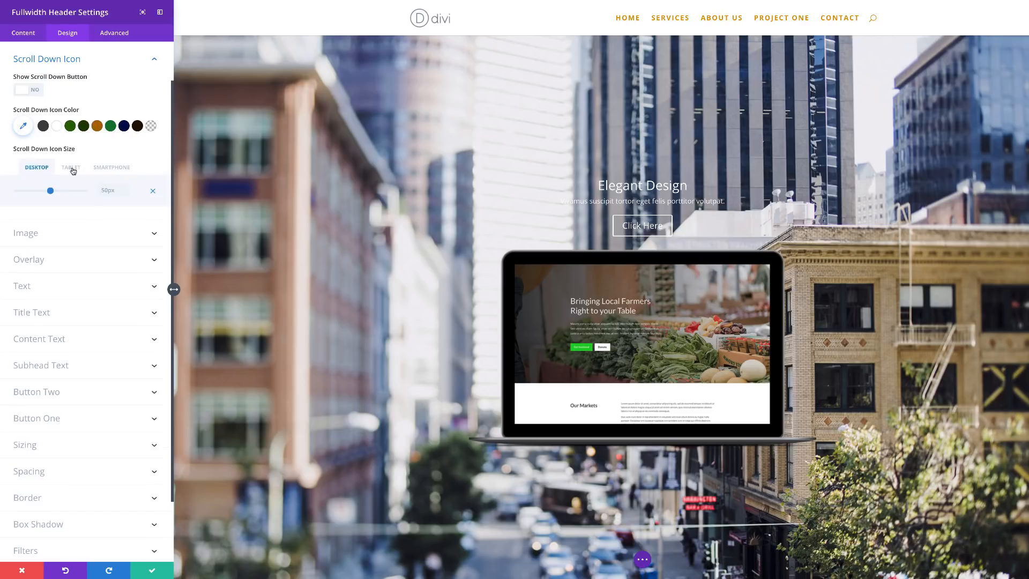
pyautogui.click(71, 167)
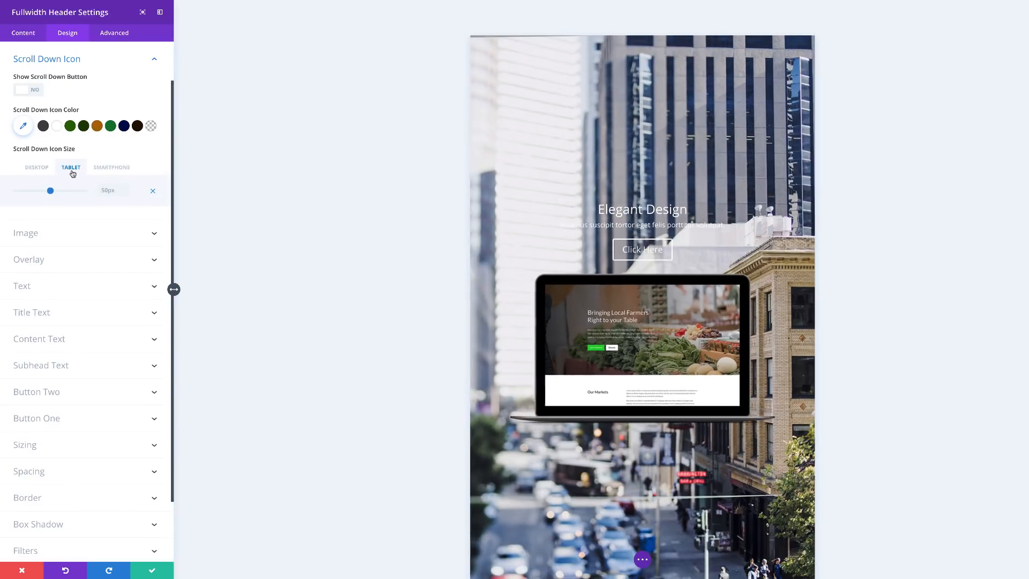
pyautogui.click(111, 190)
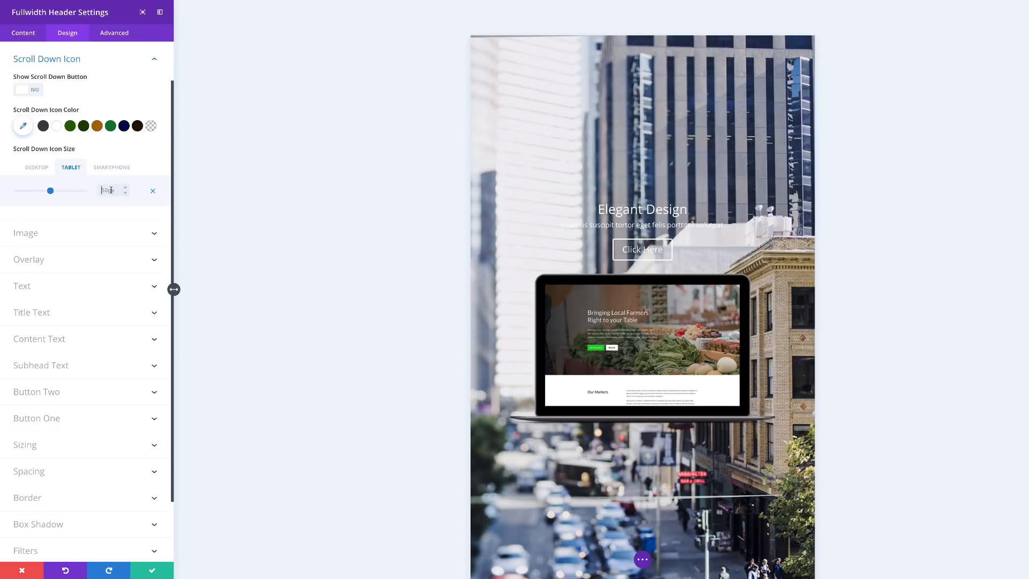
pyautogui.write('30')
pyautogui.click(118, 168)
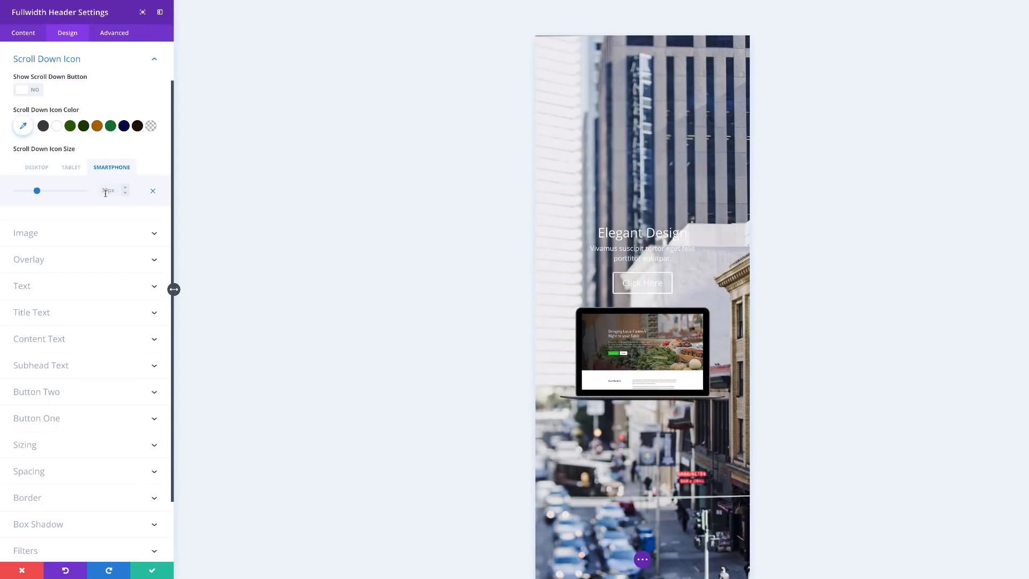
pyautogui.click(41, 168)
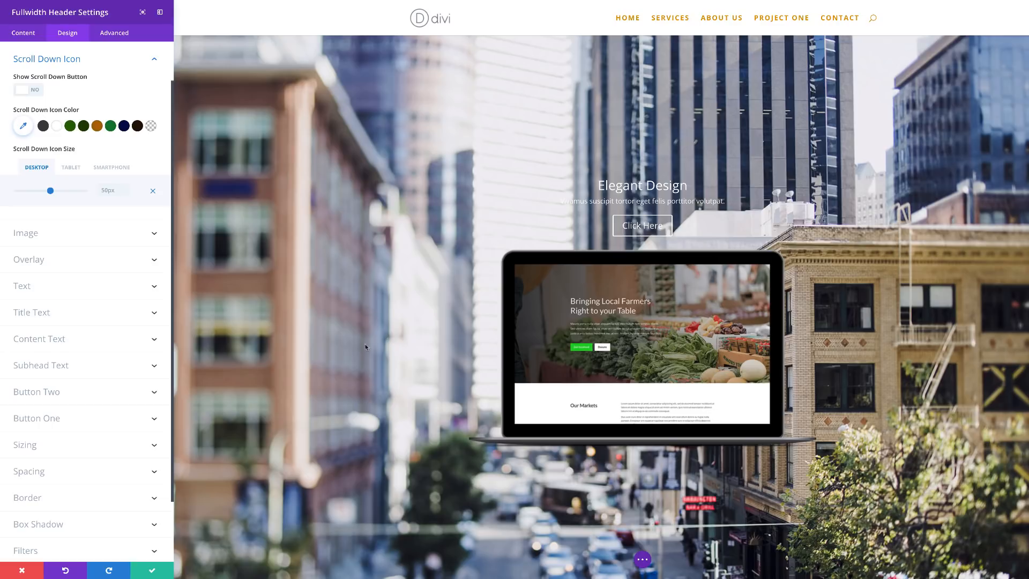
# Set the header's background overlay color to rgba(240,91,76,0.91)
pyautogui.click(77, 263)
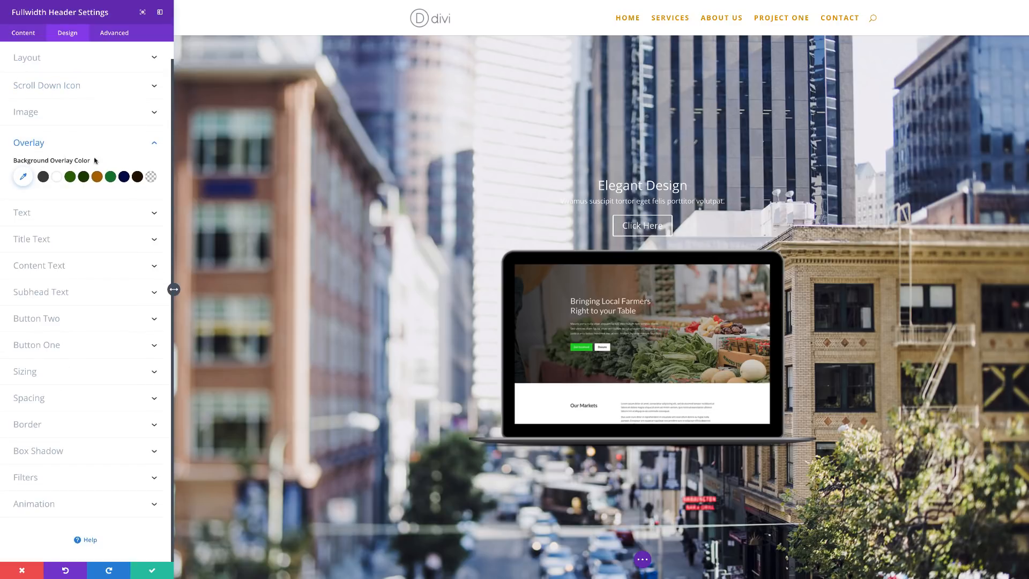
pyautogui.click(24, 177)
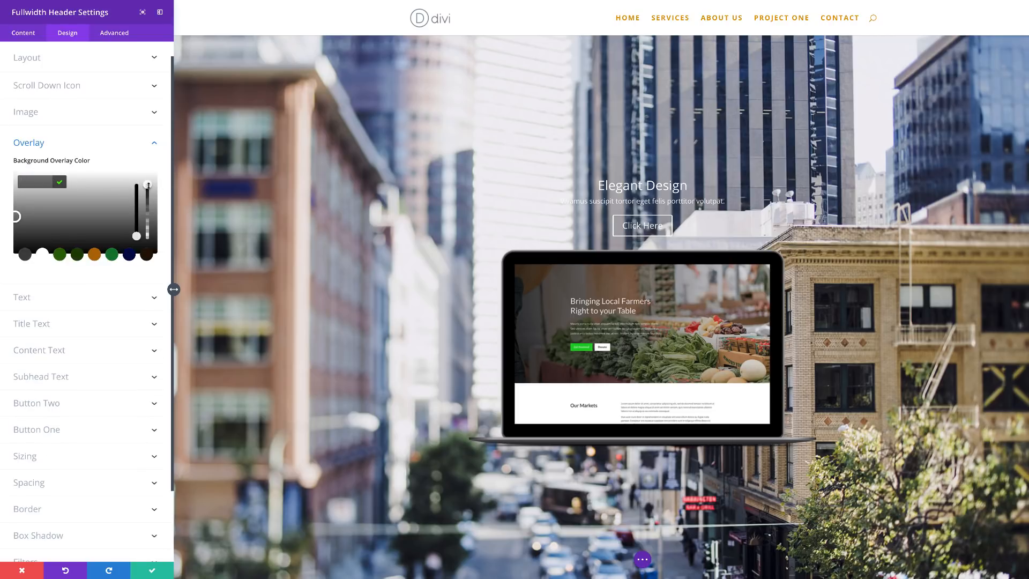
pyautogui.moveTo(148, 186); pyautogui.dragTo(150, 206)
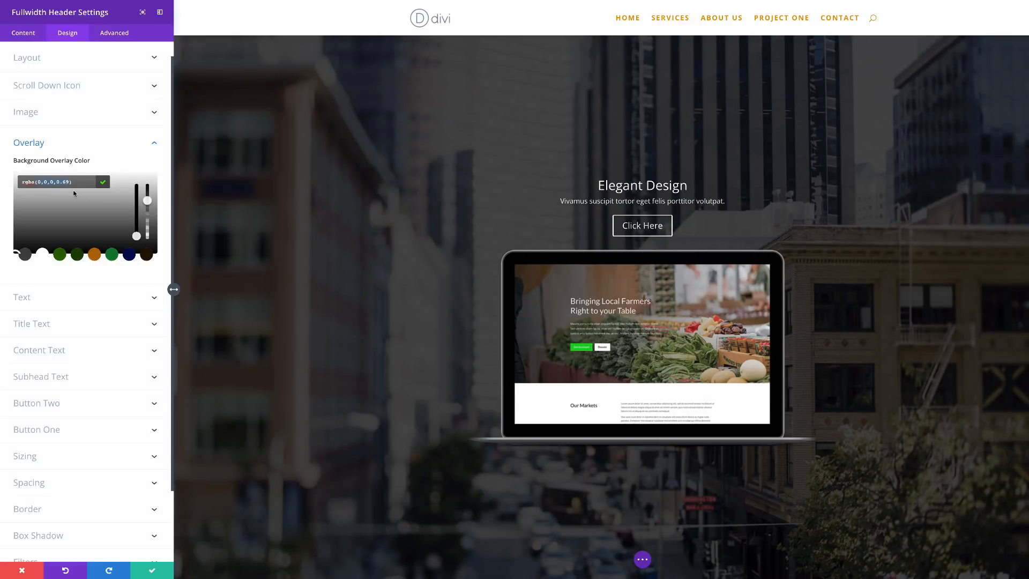
pyautogui.write('240,91,76,0.91')
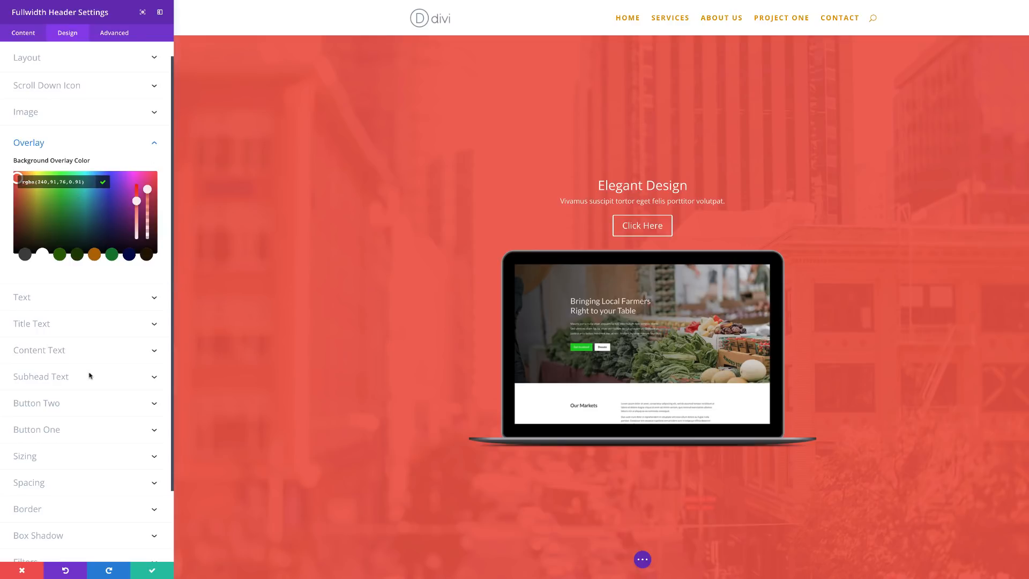
# Set the header's title text size to 5vw
pyautogui.click(31, 299)
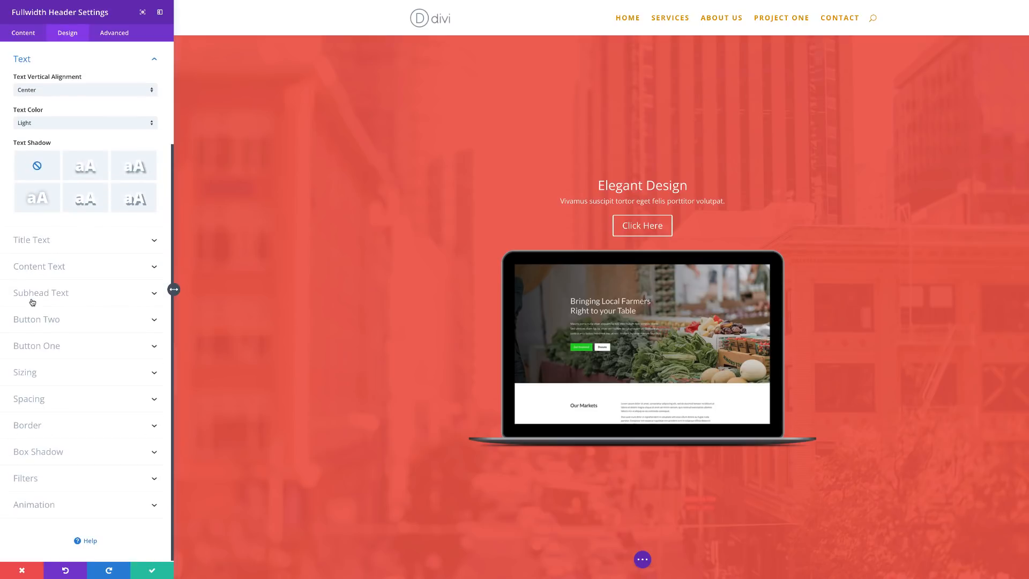
pyautogui.click(48, 244)
pyautogui.click(113, 292)
pyautogui.write('5vw')
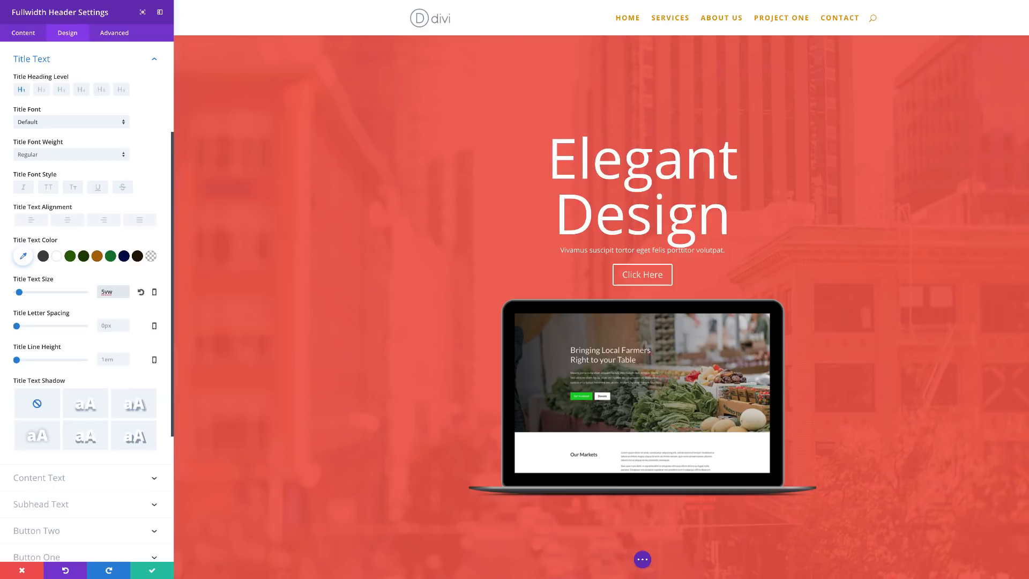
pyautogui.press('Tab')
# Enable responsive values for the title text size, set the tablet size to 32px, check the smartphone view and return to the desktop view
pyautogui.click(154, 292)
pyautogui.click(71, 297)
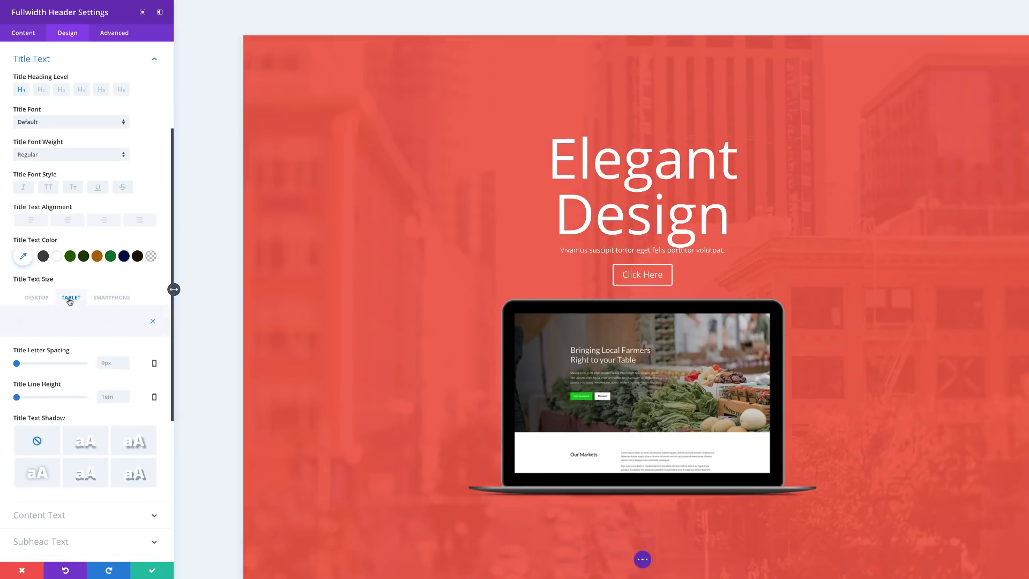
pyautogui.click(110, 320)
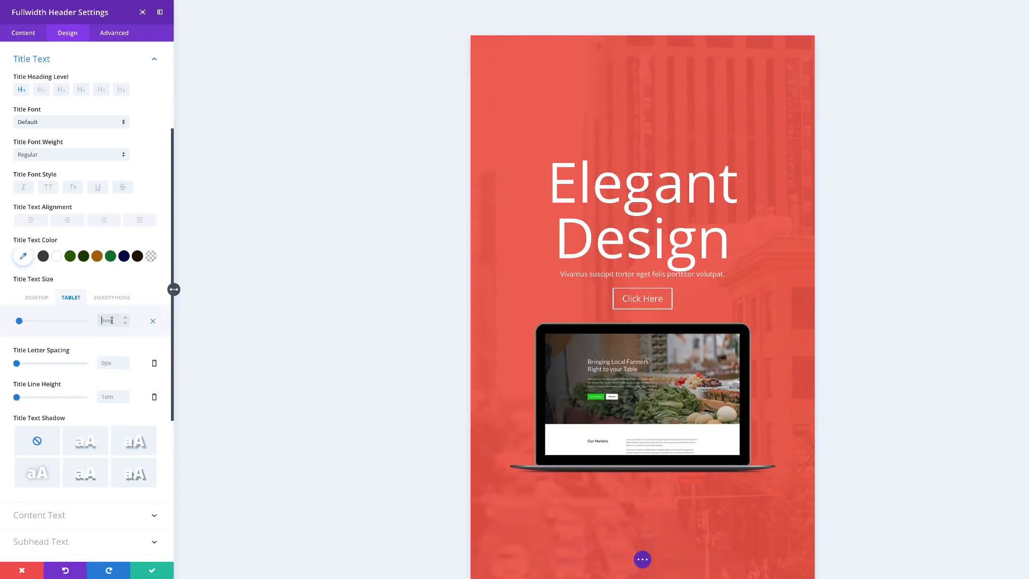
pyautogui.write('32px')
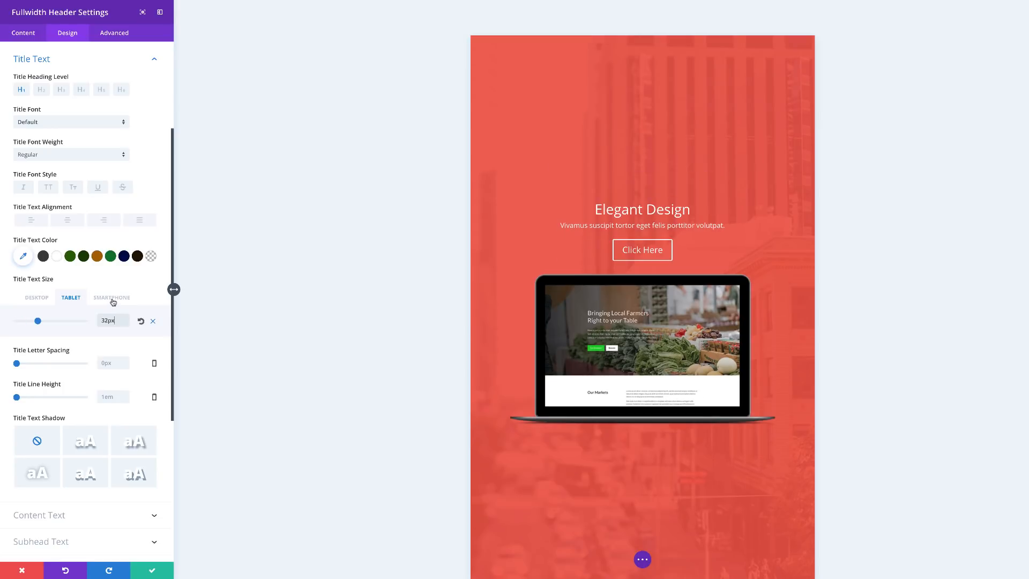
pyautogui.click(112, 298)
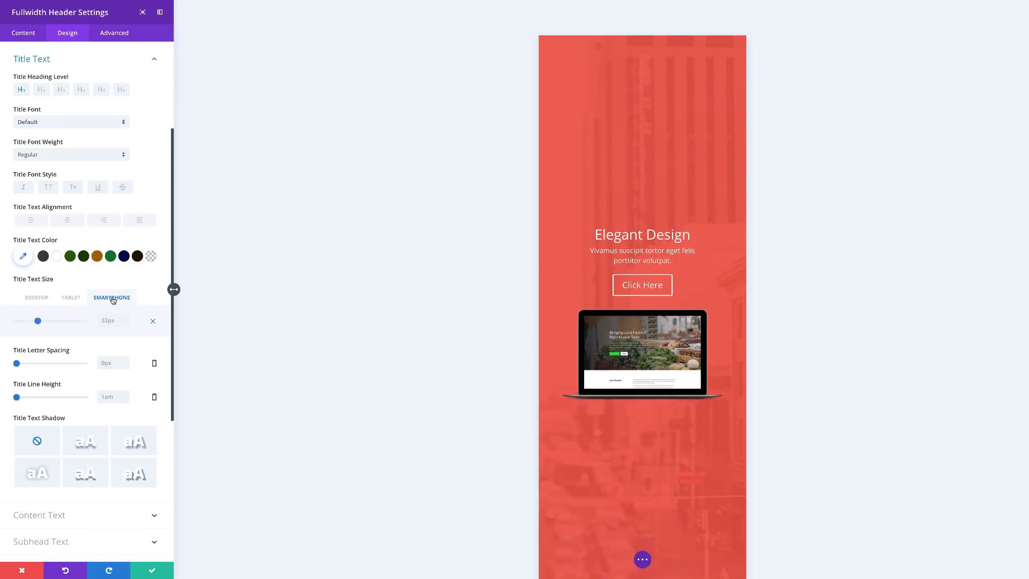
pyautogui.click(37, 299)
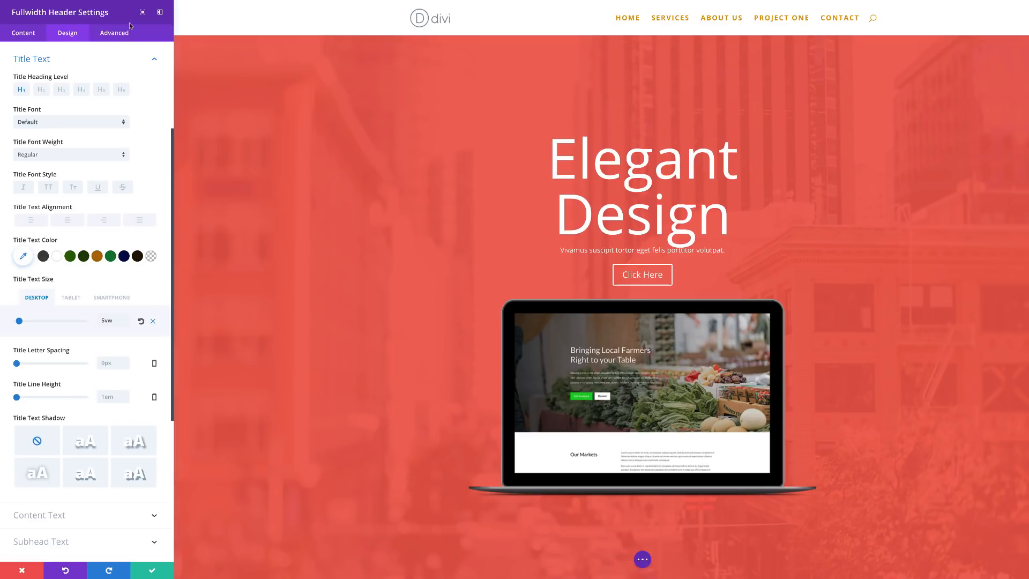
# Give the header module the CSS ID one and save its settings
pyautogui.click(118, 36)
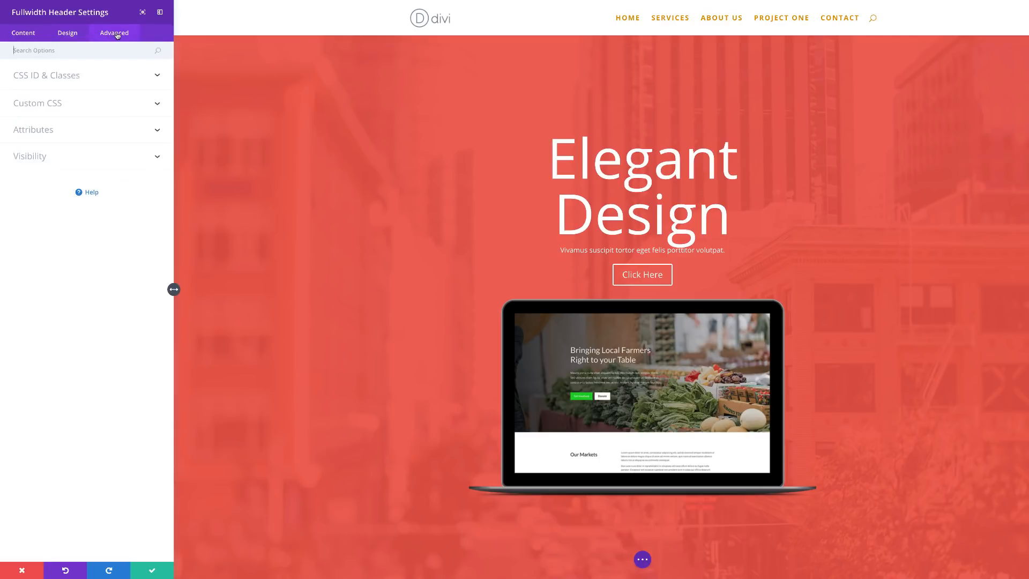
pyautogui.click(68, 78)
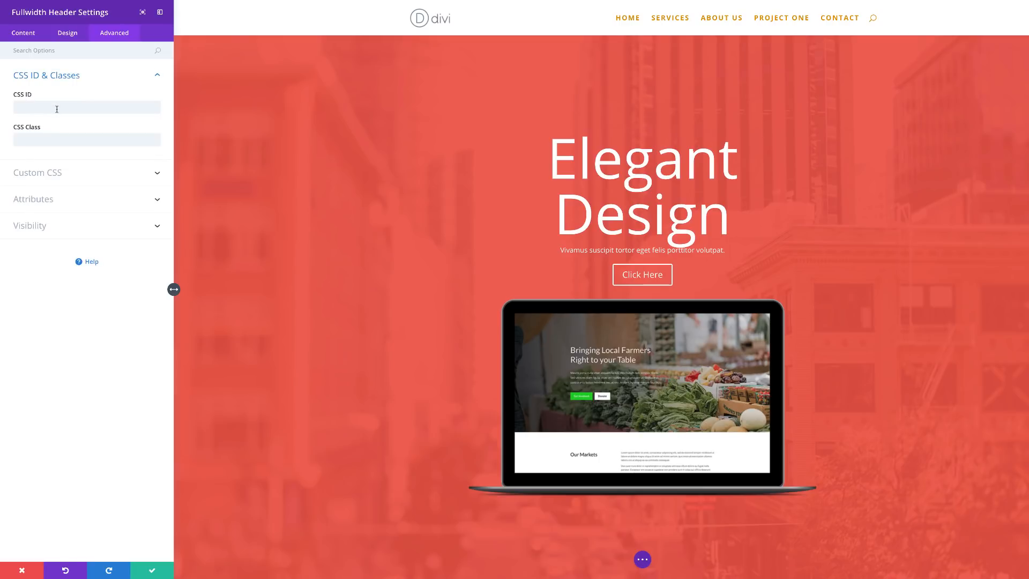
pyautogui.write('one')
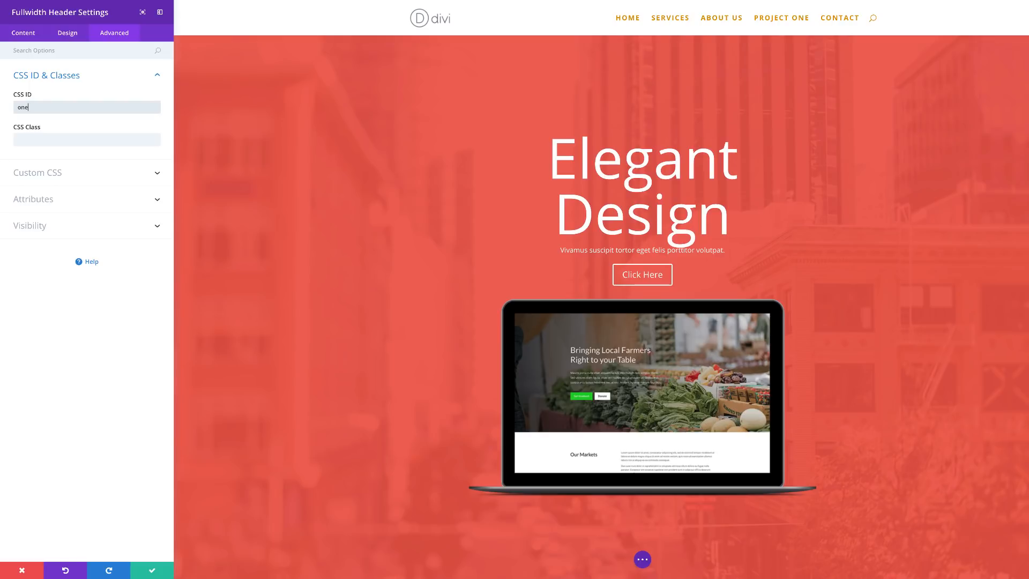
pyautogui.click(154, 569)
# Reopen the fullwidth header's settings, reduce its desktop title text size to 4vw and save the module
pyautogui.scroll(-2, 154, 565)
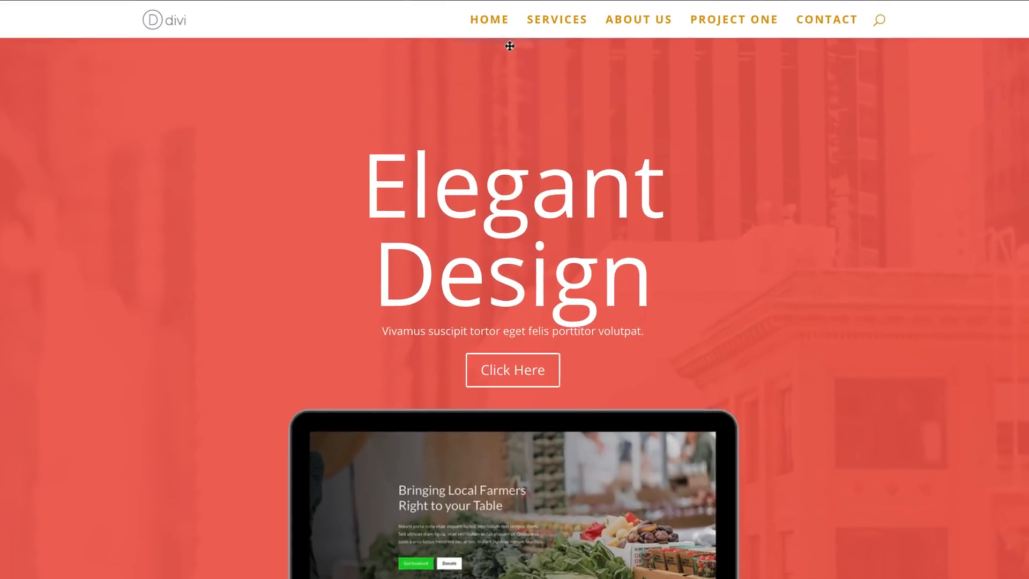
pyautogui.click(490, 75)
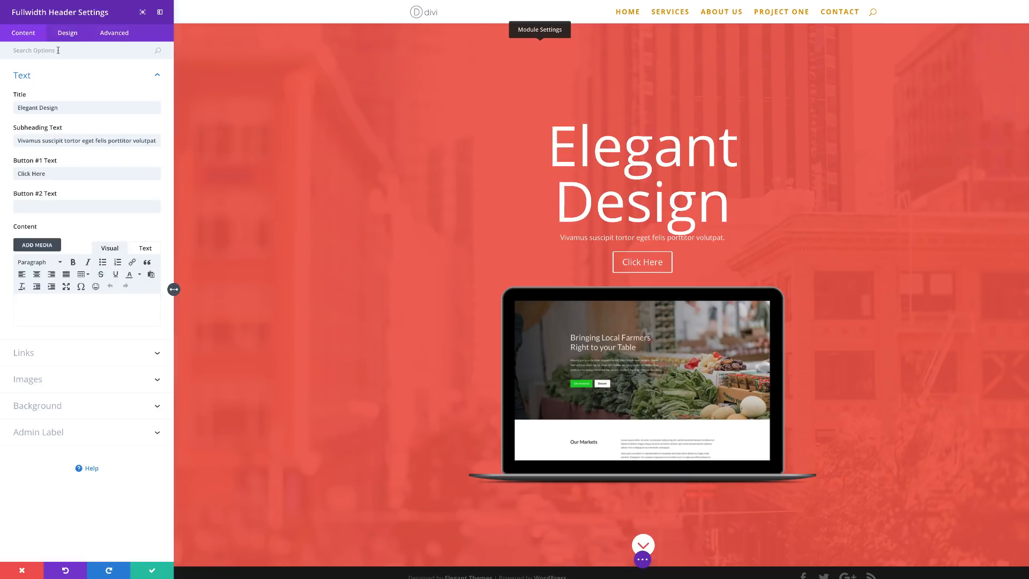
pyautogui.click(67, 32)
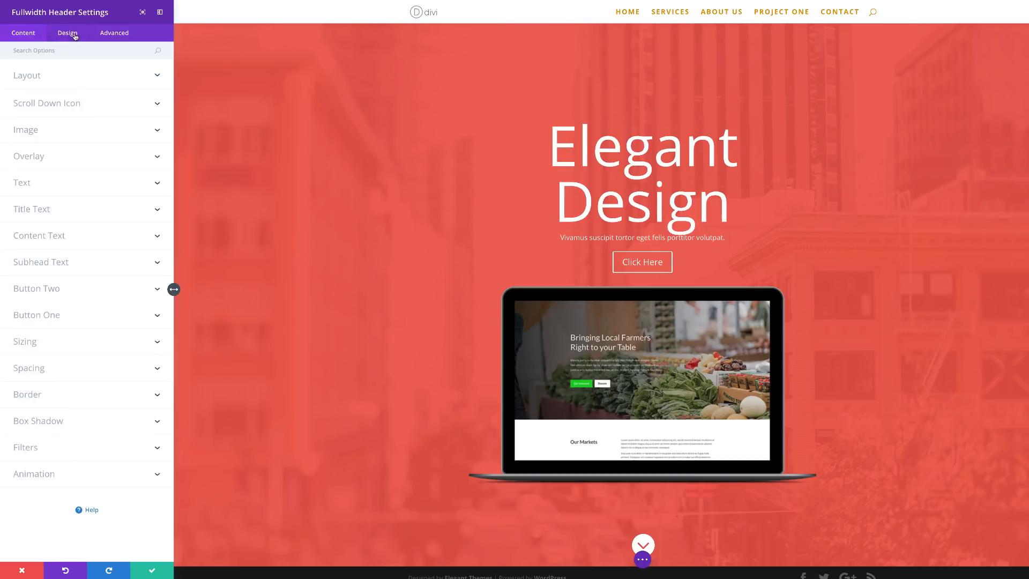
pyautogui.click(43, 210)
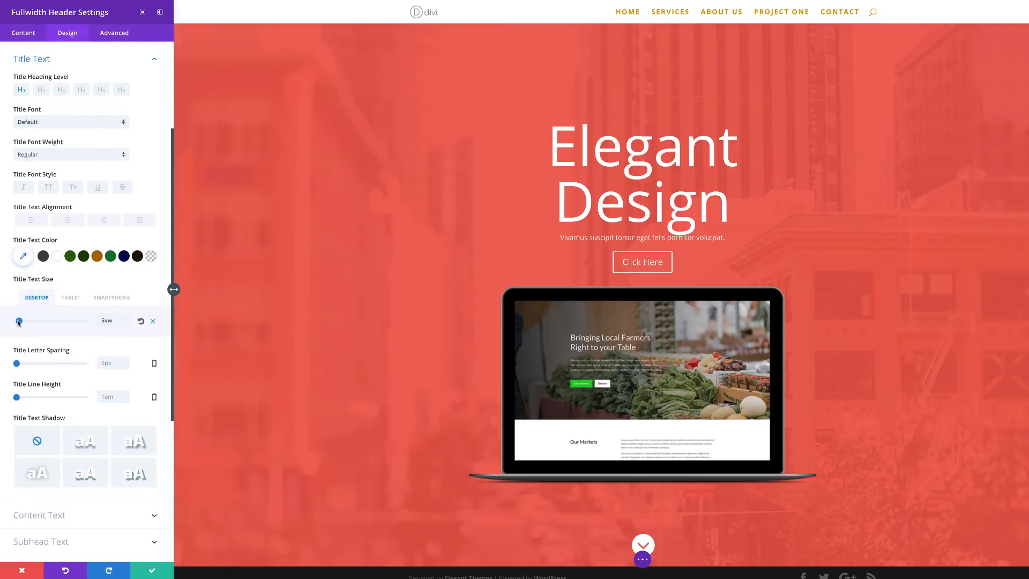
pyautogui.click(125, 324)
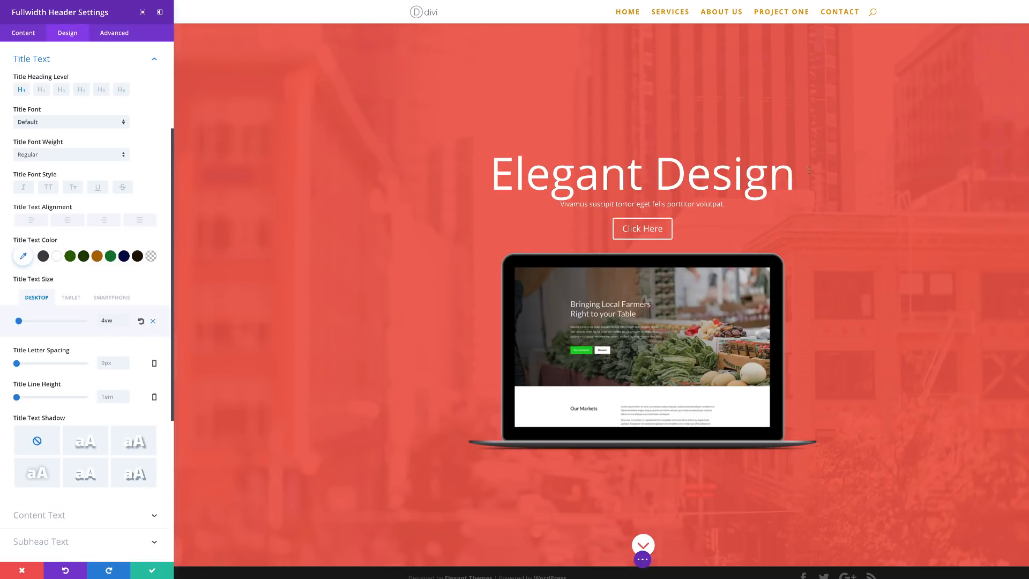
pyautogui.click(156, 569)
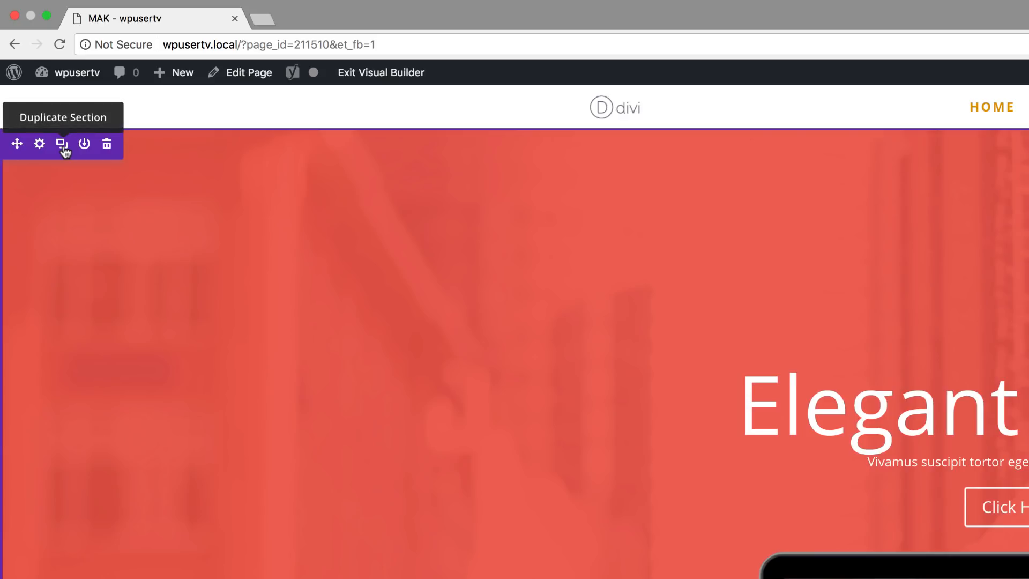
# Duplicate the fullwidth header section and bring the copy into view
pyautogui.click(65, 151)
pyautogui.scroll(-10, 347, 415)
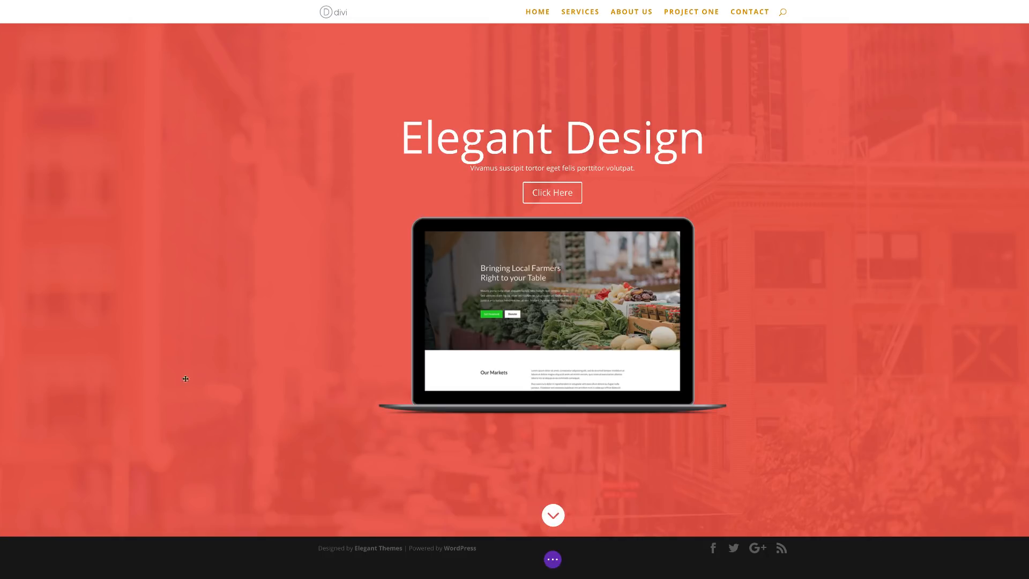
pyautogui.scroll(2, 307, 434)
pyautogui.scroll(1, 306, 434)
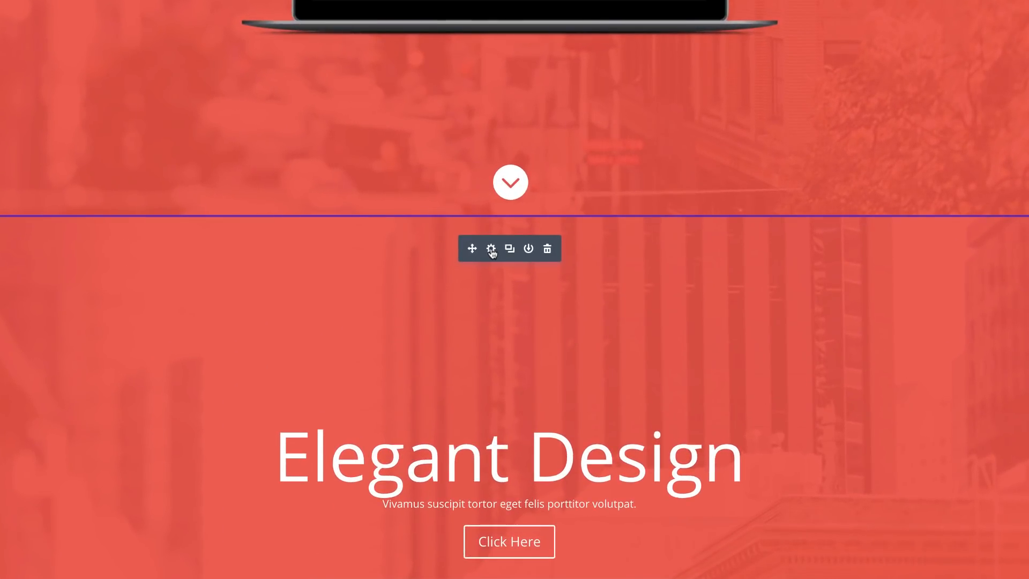
# Change the duplicated header's title to "Landing Page Conversion Optimization" and its Button #1 text to "Learn More"
pyautogui.click(491, 249)
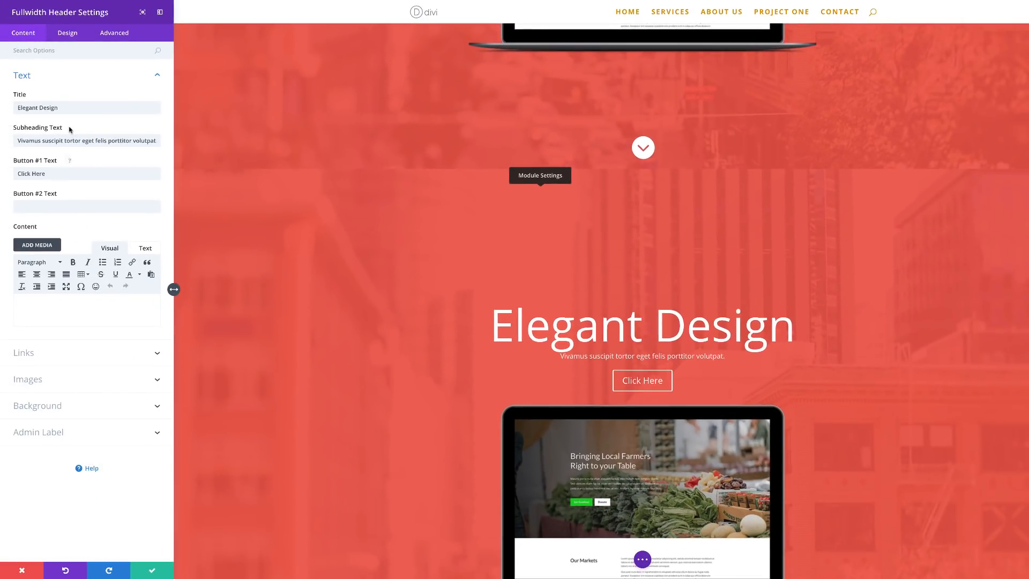
pyautogui.click(67, 107)
pyautogui.tripleClick(67, 107)
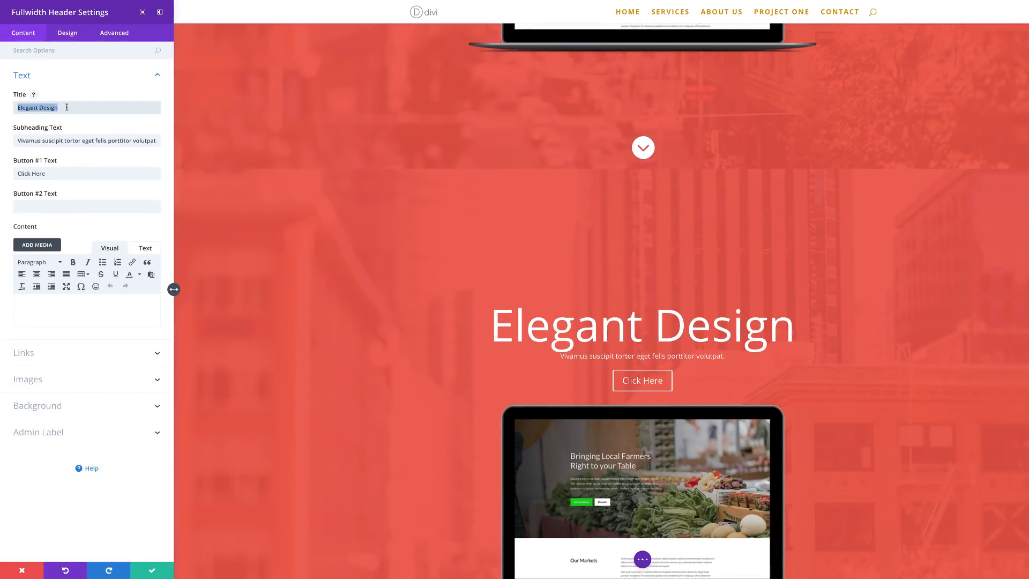
pyautogui.write('Landing Page Conversion Optimization')
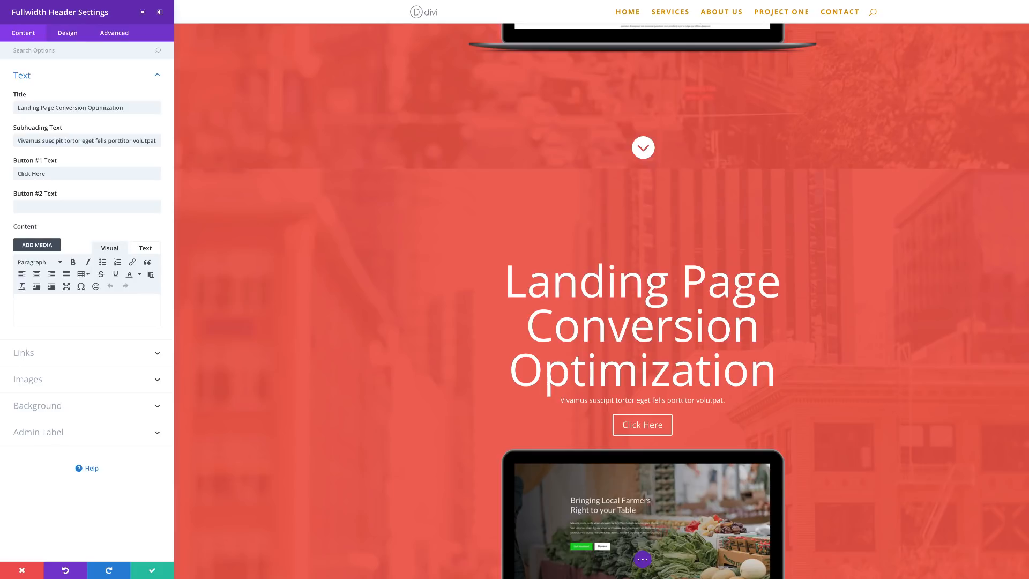
pyautogui.click(52, 173)
pyautogui.tripleClick(52, 174)
pyautogui.write('Learn More')
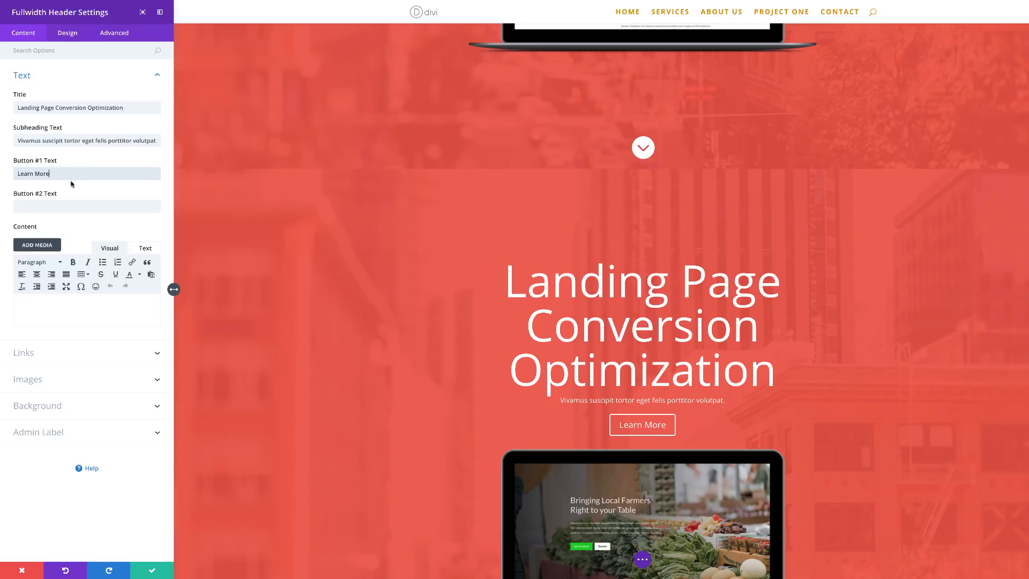
# Enter the content "Curabitur placerat leo leo, id ultrices libero tincidunt a. Vestibulum turpis quam, condimentum a pellentesque." and set the Button #2 URL to #one
pyautogui.scroll(-4, 577, 386)
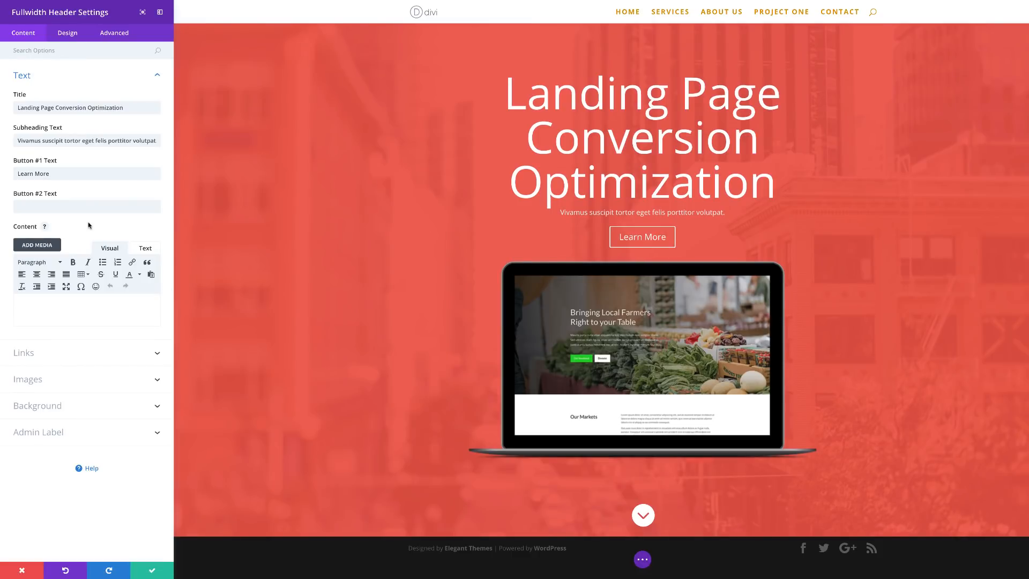
pyautogui.click(34, 304)
pyautogui.write('Curabitur placerat leo leo, id ultrices libero tincidunt a. Vestibulum turpis quam, condimentum a pellentesque.')
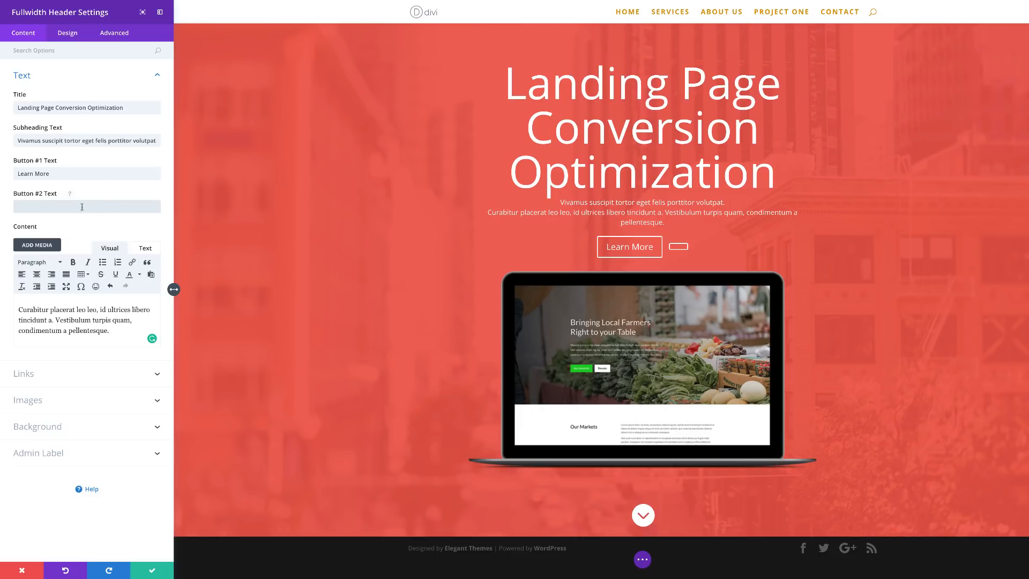
pyautogui.click(35, 378)
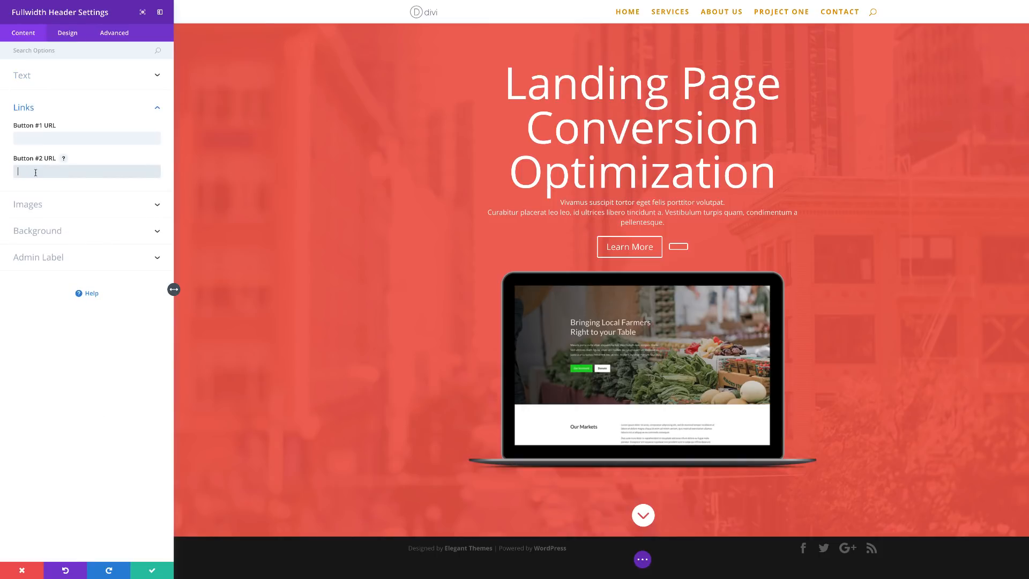
pyautogui.write('#one')
# Set the duplicated header's text and logo orientation to left and its background overlay color to rgba(51,51,51,0.9)
pyautogui.click(74, 37)
pyautogui.click(49, 80)
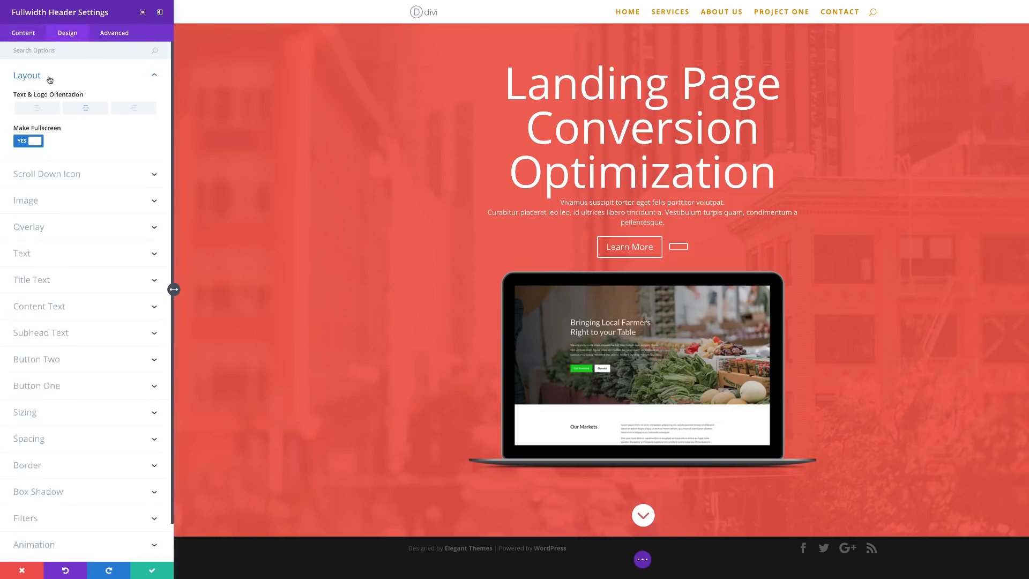
pyautogui.click(38, 108)
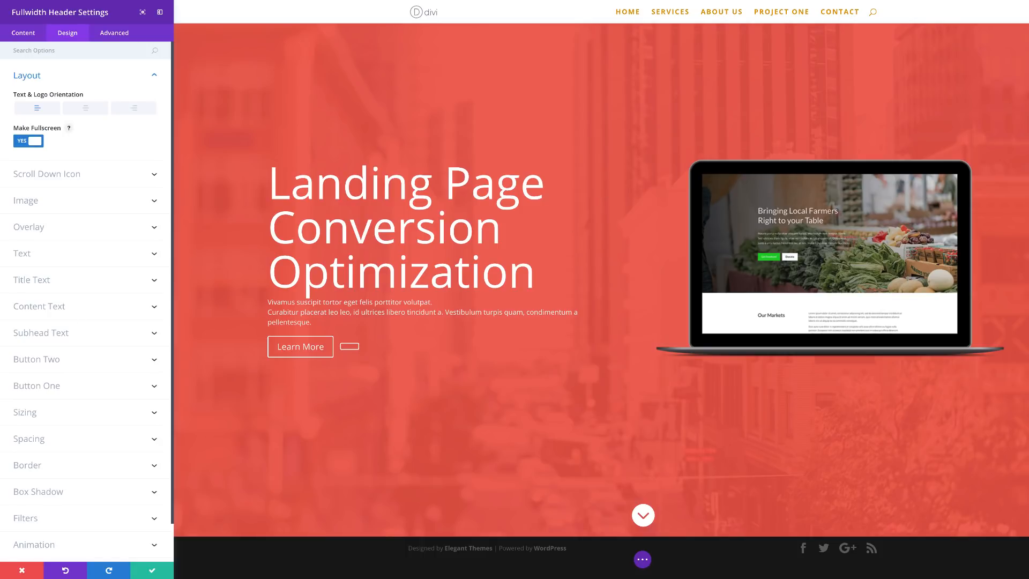
pyautogui.click(53, 228)
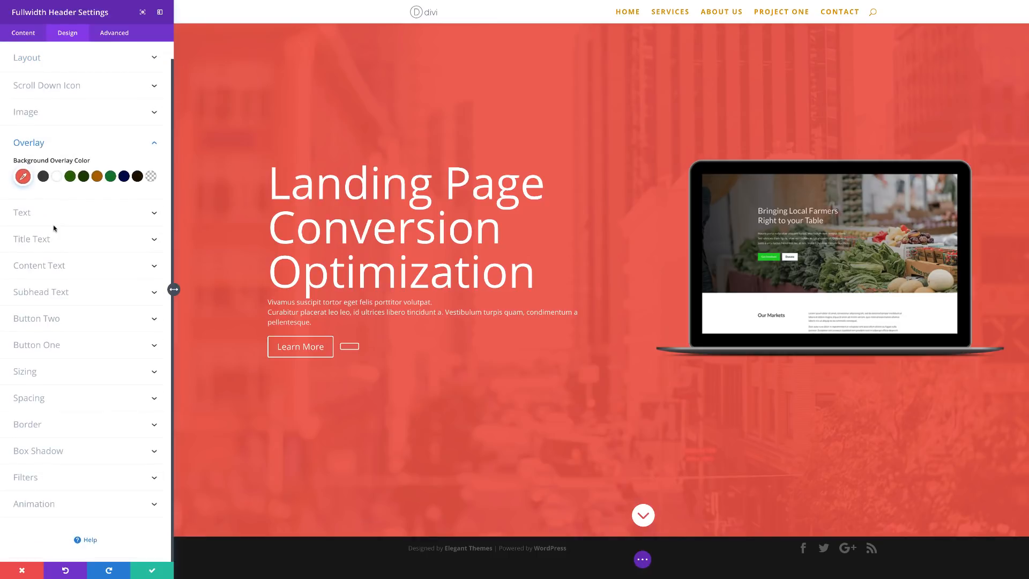
pyautogui.click(22, 176)
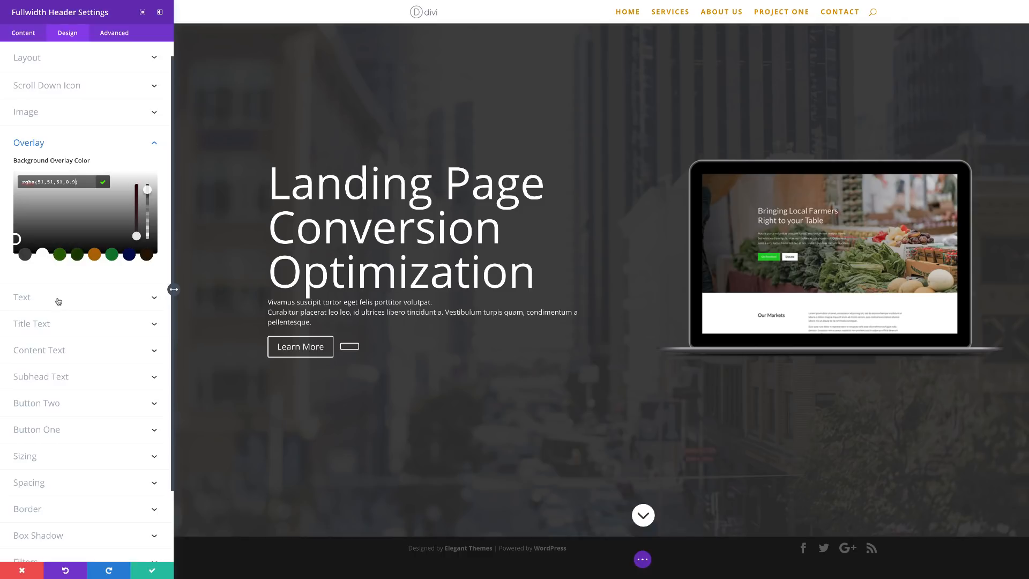
# Set the duplicated header's desktop title text size to 3vw and clear the 3vw entry from its tablet size
pyautogui.click(48, 329)
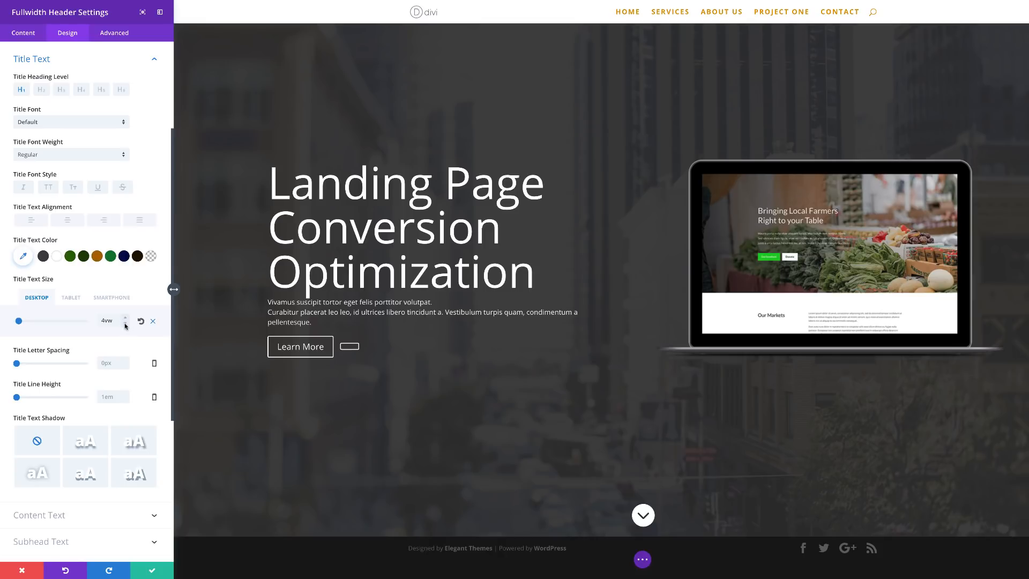
pyautogui.click(126, 323)
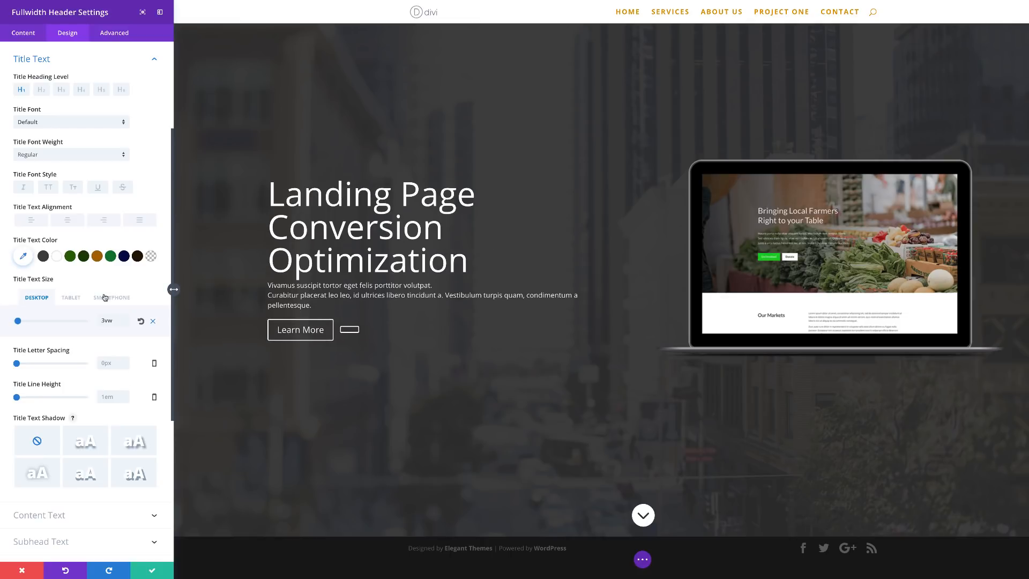
pyautogui.click(71, 297)
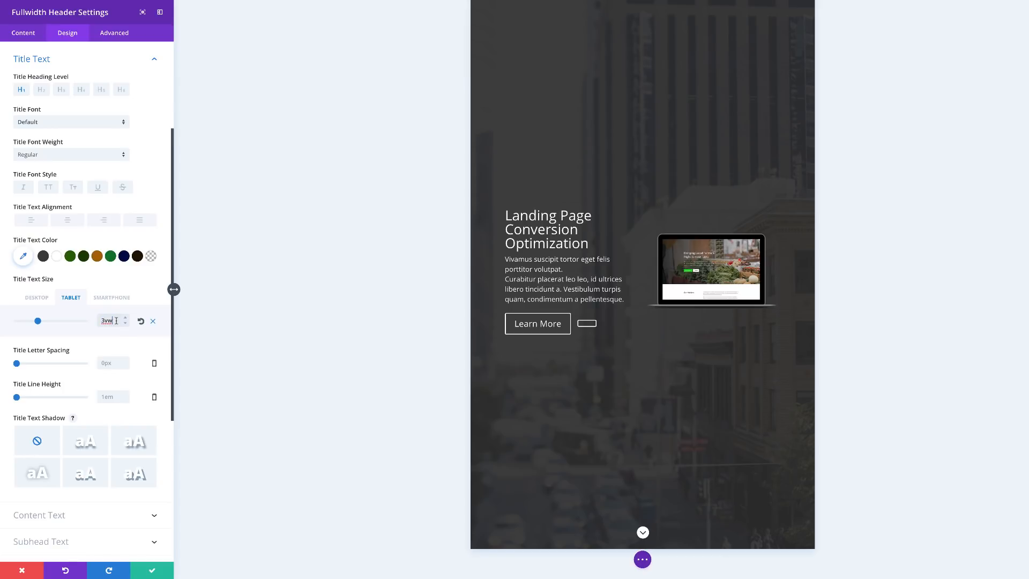
pyautogui.press('BackSpace')
pyautogui.press('BackSpace')
pyautogui.press('BackSpace')
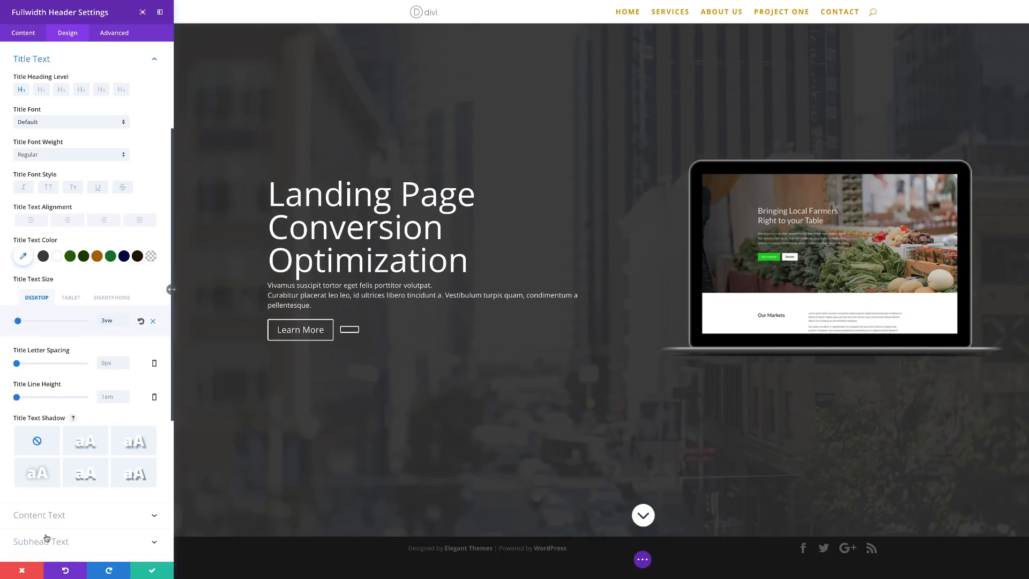
pyautogui.scroll(-2, 52, 547)
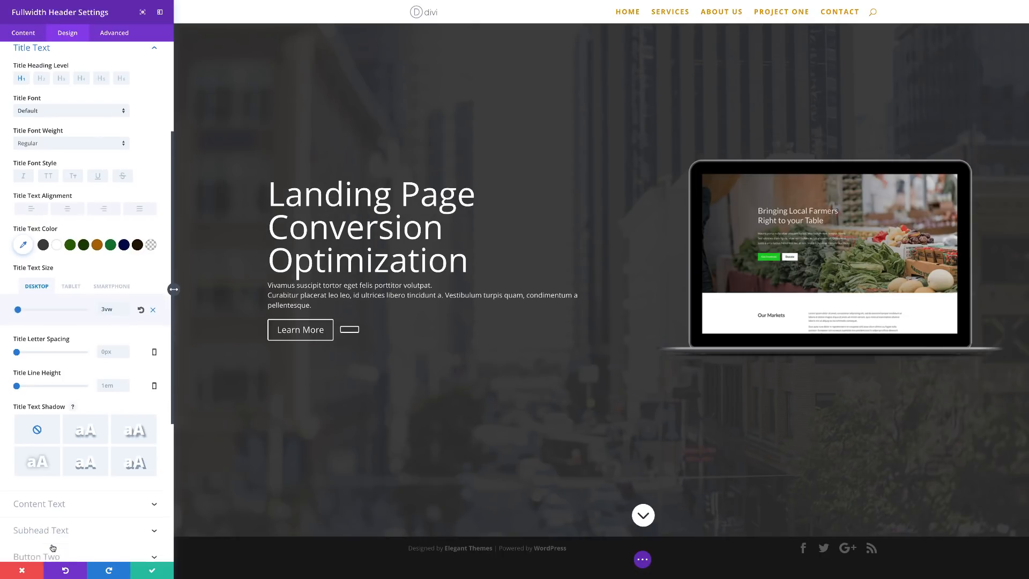
pyautogui.scroll(-1, 52, 547)
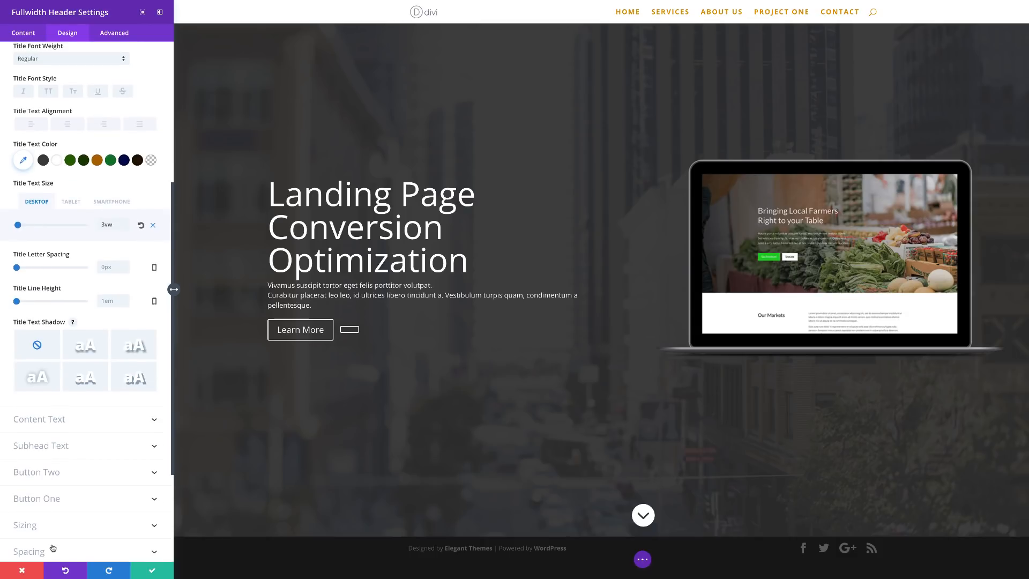
# Enable custom styles for Button Two and set its desktop text size to 50px
pyautogui.click(54, 476)
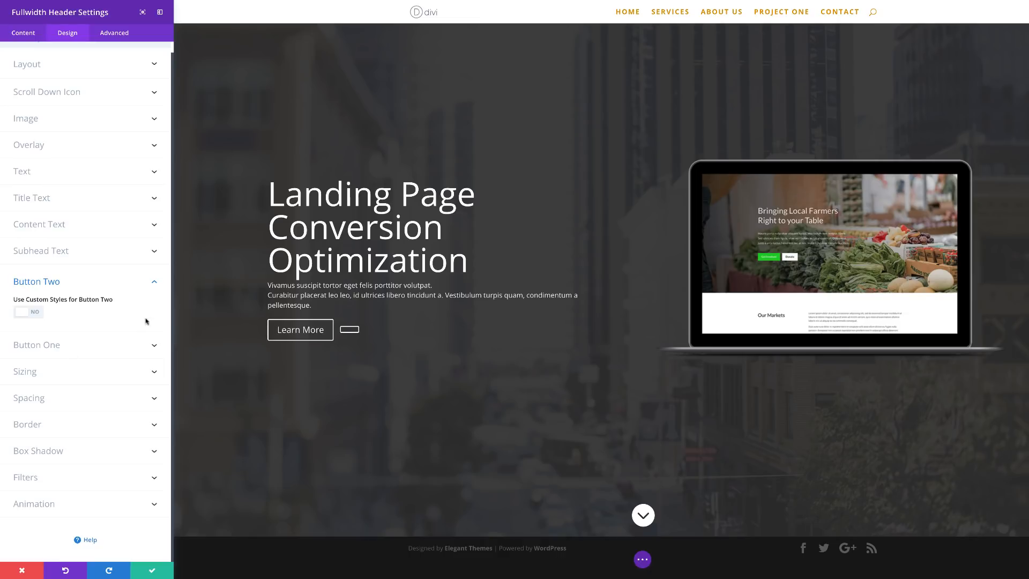
pyautogui.click(36, 314)
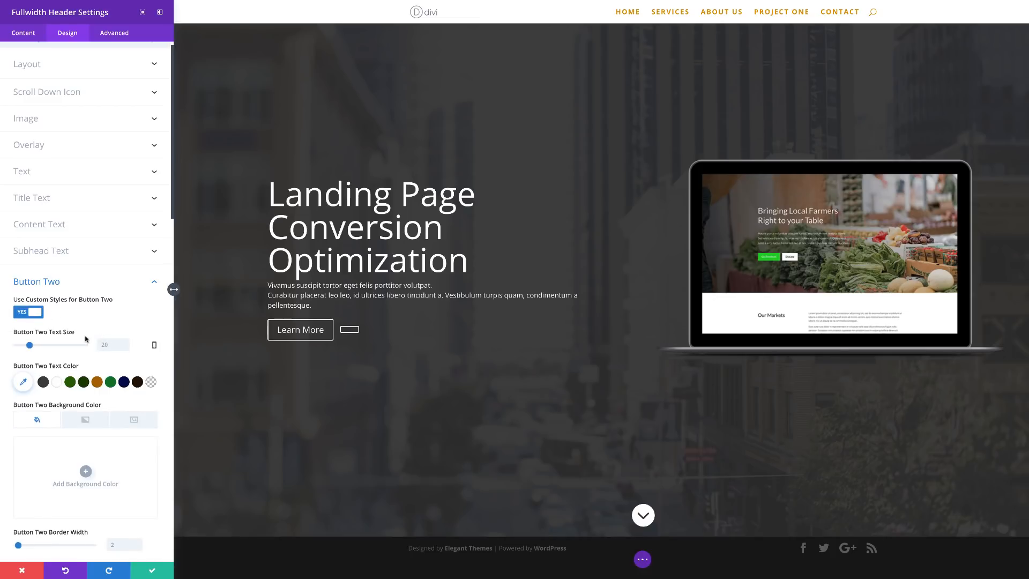
pyautogui.click(111, 345)
pyautogui.write('50')
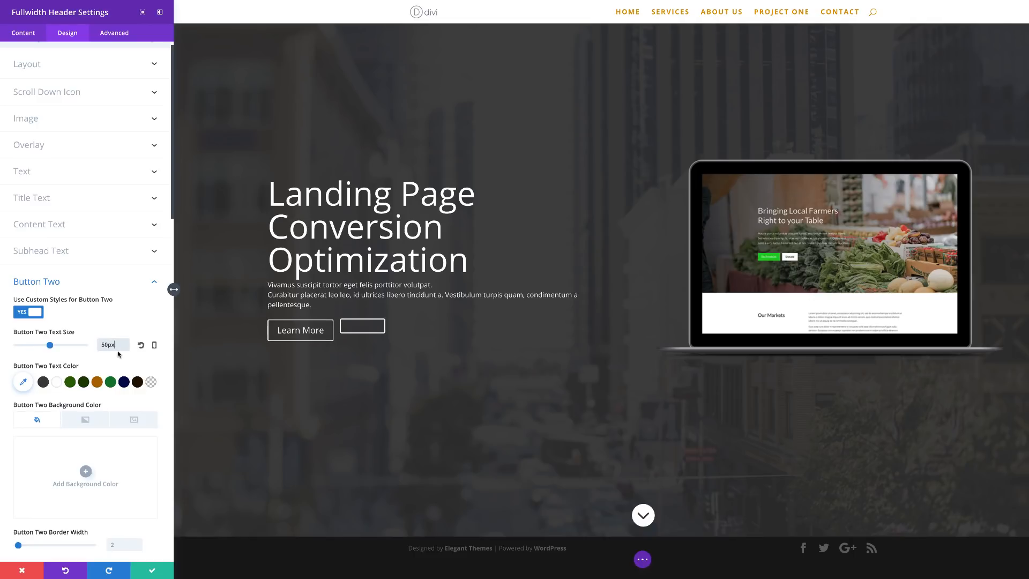
# Give Button Two a separate smartphone text size of 30px and return to the desktop size settings
pyautogui.click(154, 347)
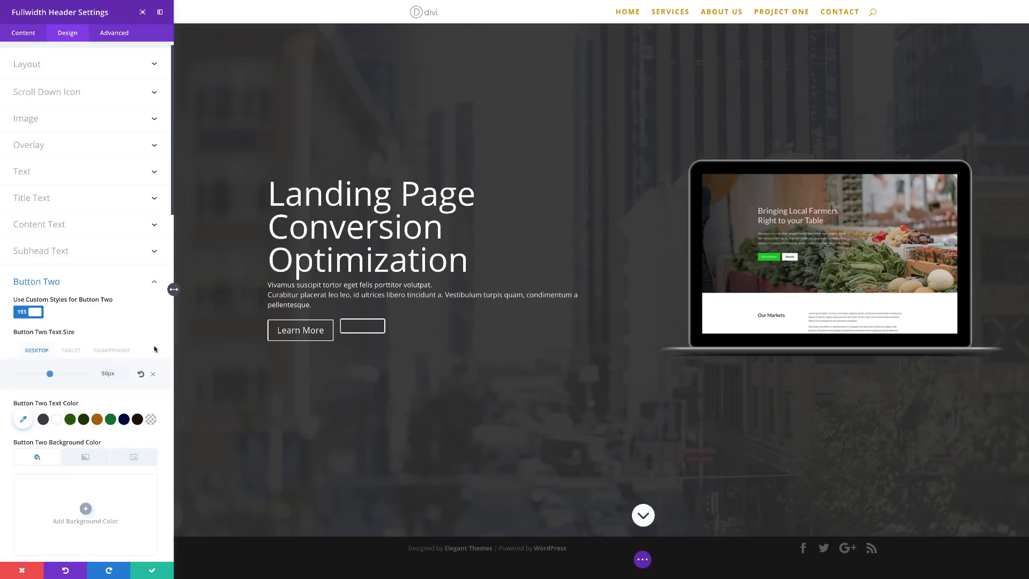
pyautogui.click(113, 351)
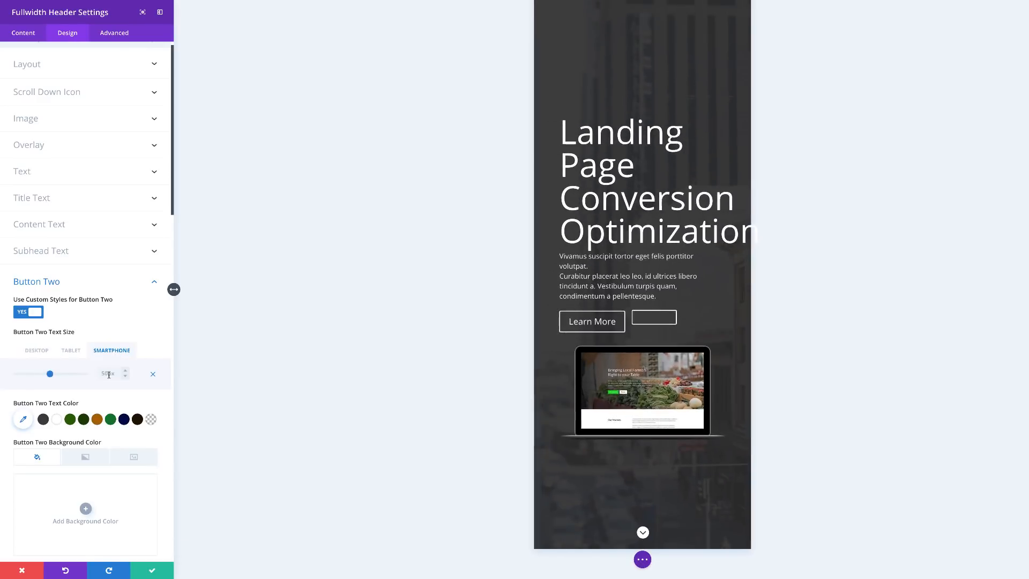
pyautogui.write('30px')
pyautogui.click(37, 350)
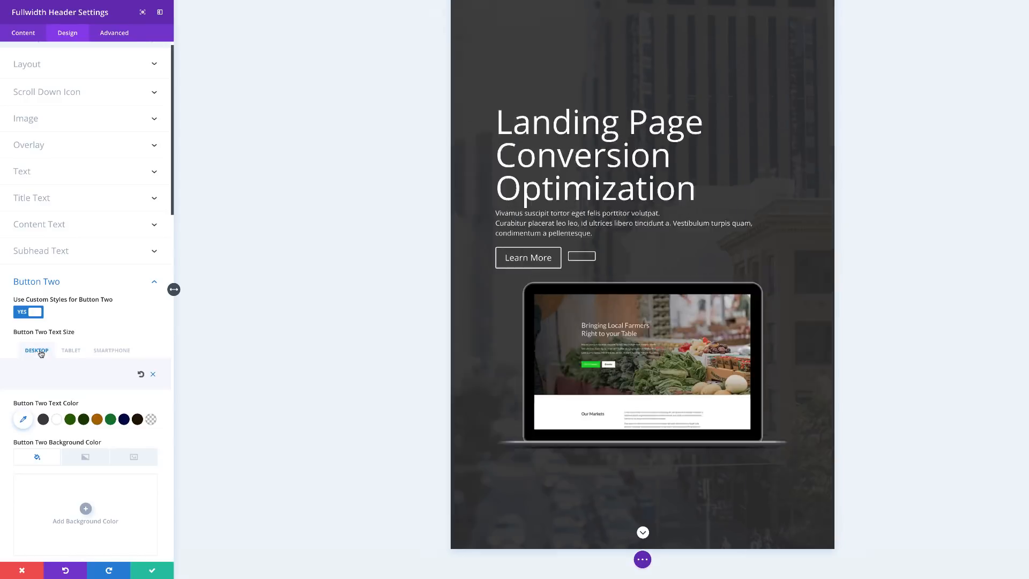
# Set Button Two's border width to 0px and turn off its icon
pyautogui.scroll(-3, 86, 375)
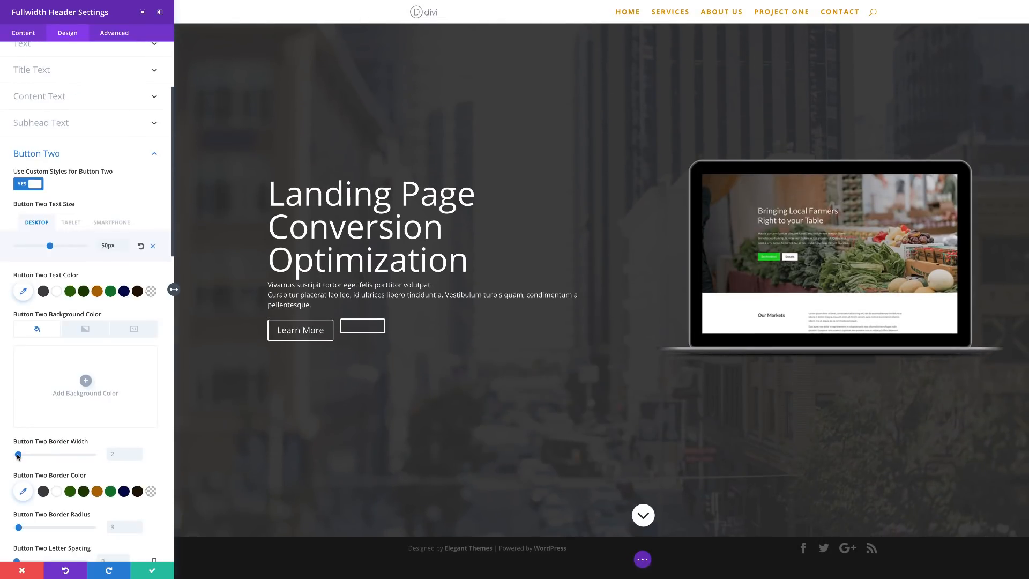
pyautogui.moveTo(18, 455); pyautogui.dragTo(3, 456)
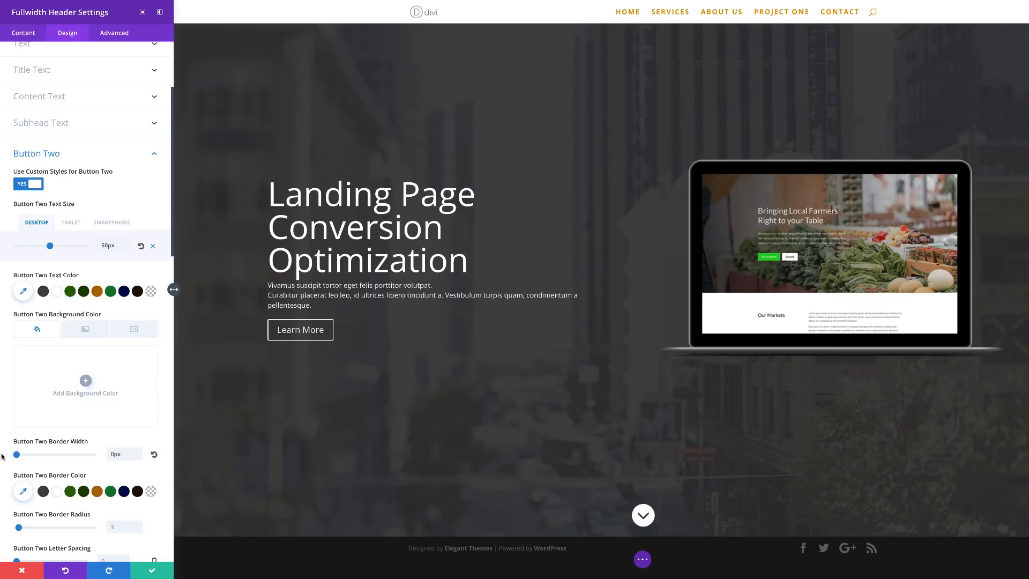
pyautogui.scroll(-6, 145, 471)
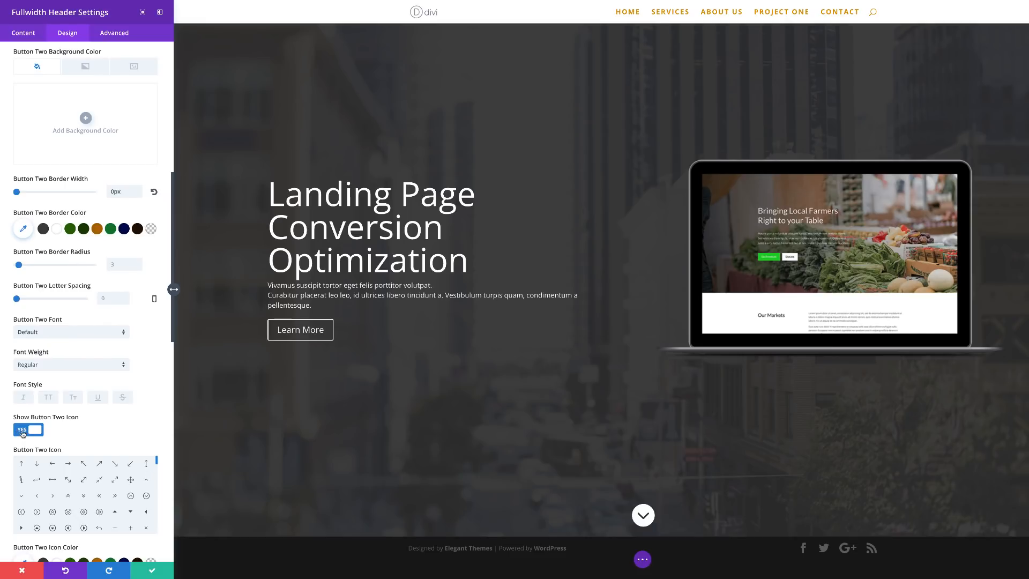
pyautogui.click(22, 432)
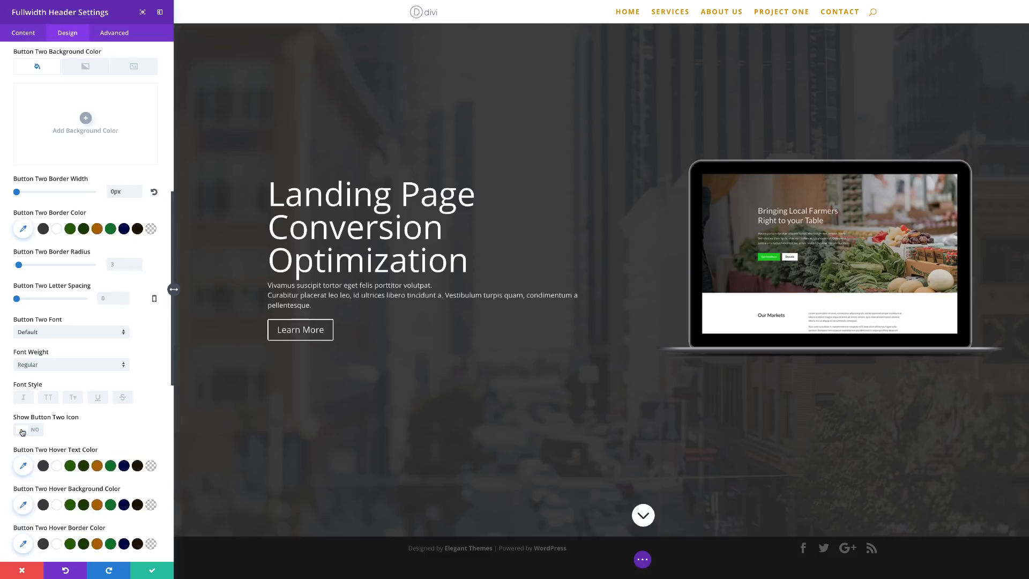
# Make Button Two's hover background color fully transparent, rgba(0,0,0,0)
pyautogui.scroll(-1, 149, 422)
pyautogui.scroll(-1, 149, 425)
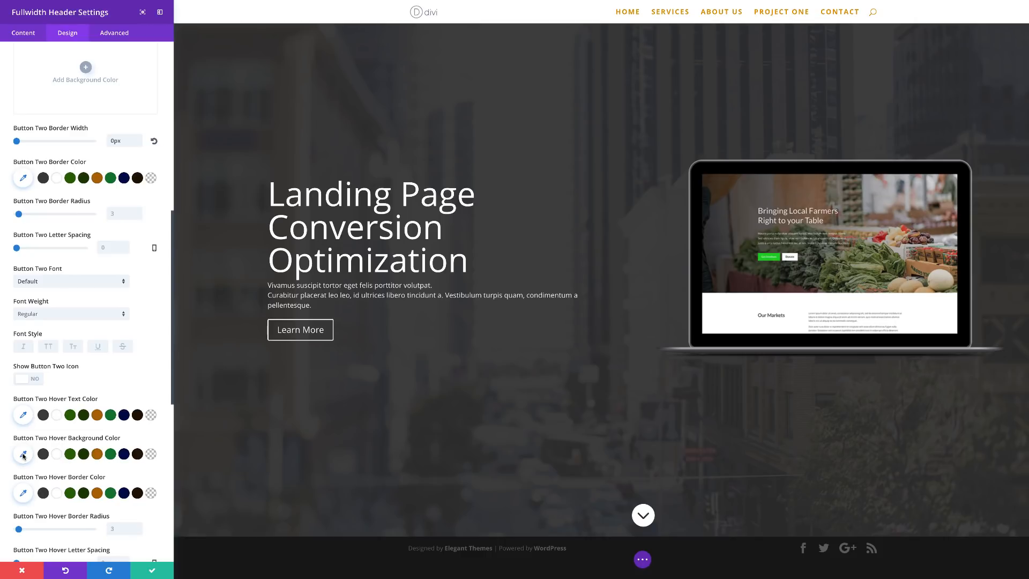
pyautogui.click(23, 455)
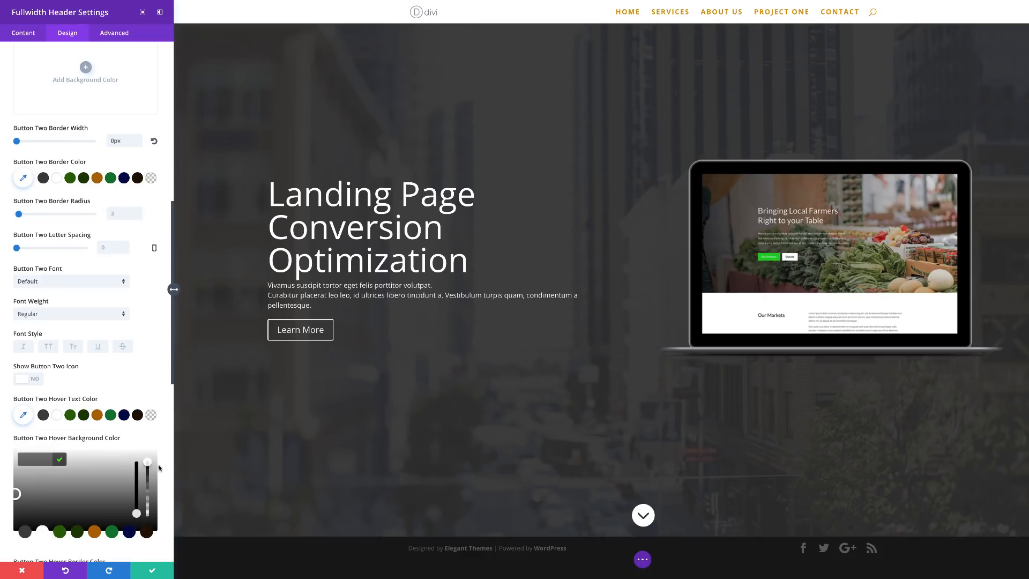
pyautogui.moveTo(148, 463); pyautogui.dragTo(150, 530)
# Turn on the Button Two icon and choose the circled up-arrow icon for it
pyautogui.scroll(1, 135, 374)
pyautogui.scroll(5, 135, 374)
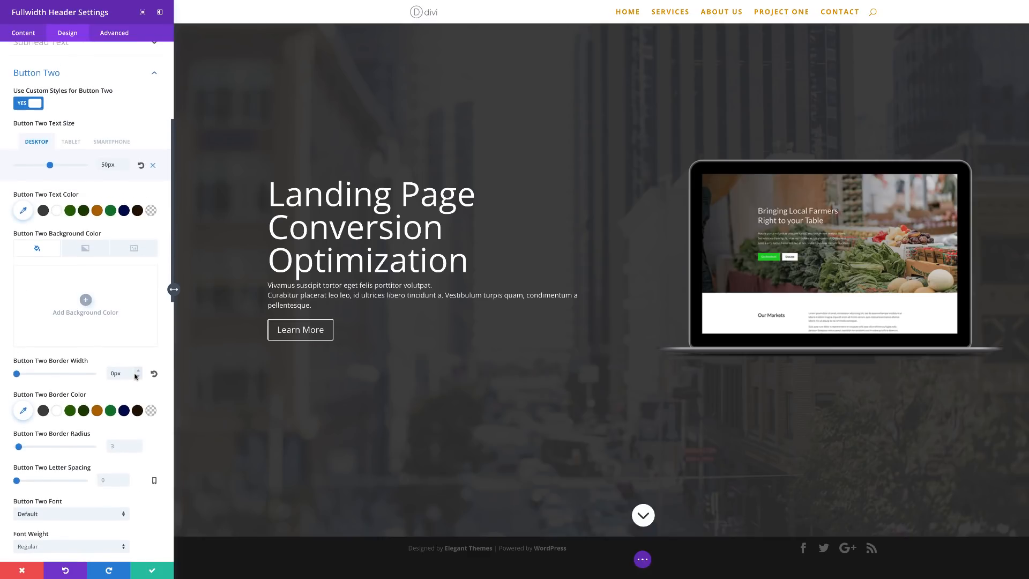
pyautogui.scroll(-4, 135, 376)
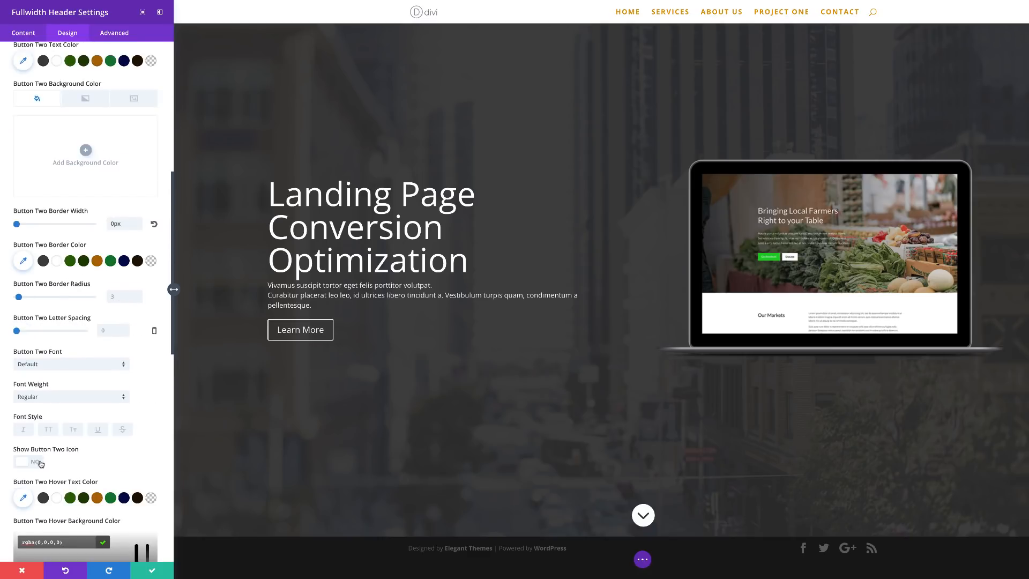
pyautogui.scroll(-1, 41, 464)
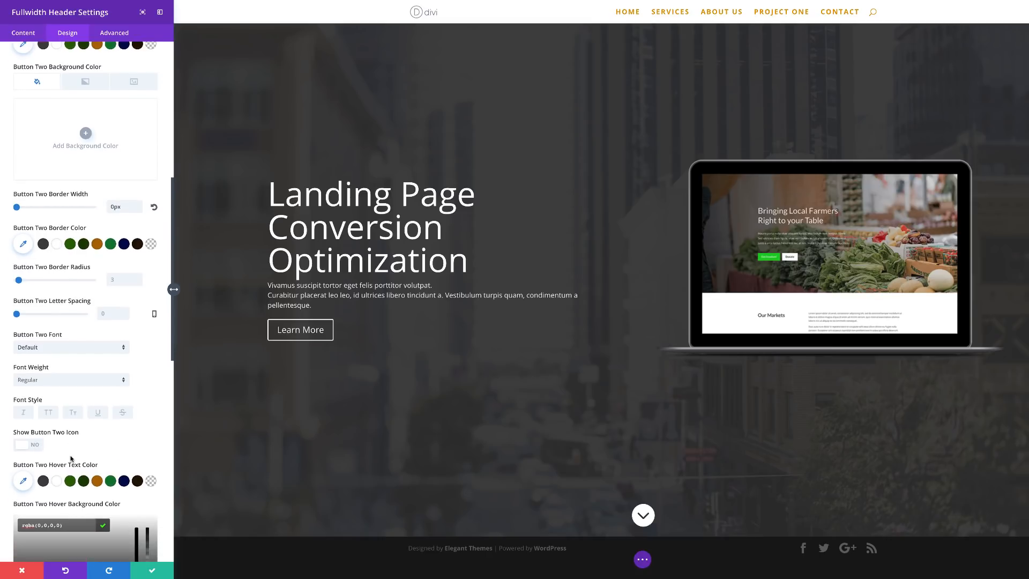
pyautogui.click(36, 437)
pyautogui.scroll(-2, 154, 426)
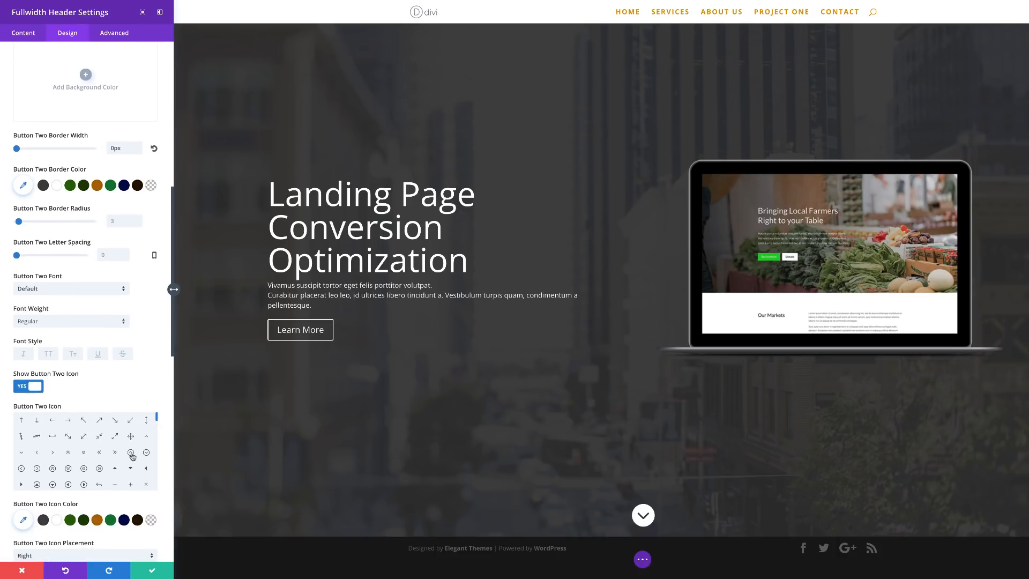
pyautogui.click(131, 453)
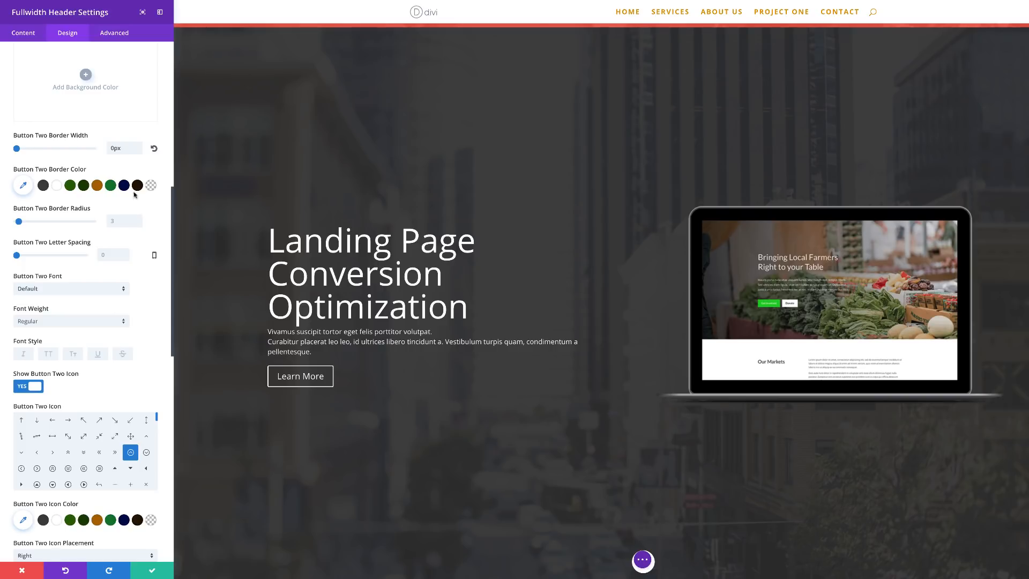
# Close the Button Two settings, enable custom styles for Button One and set its desktop text size to 2vw
pyautogui.scroll(5, 110, 233)
pyautogui.scroll(3, 110, 235)
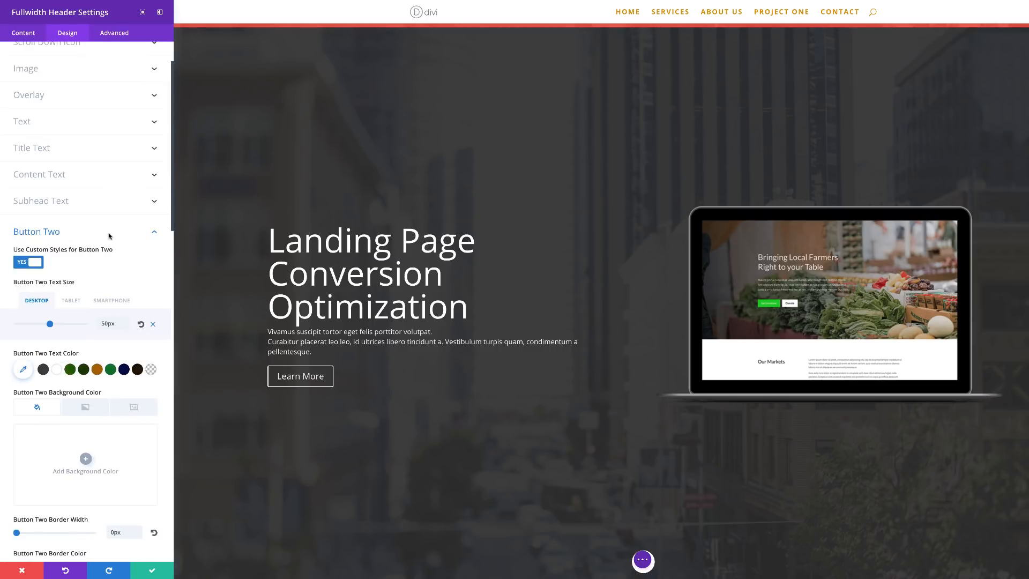
pyautogui.click(155, 233)
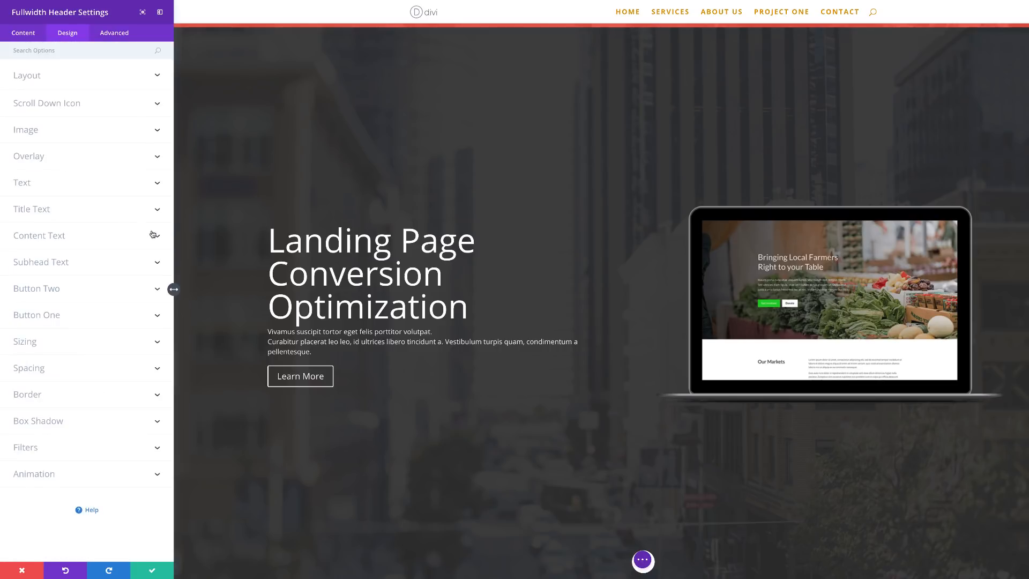
pyautogui.click(56, 319)
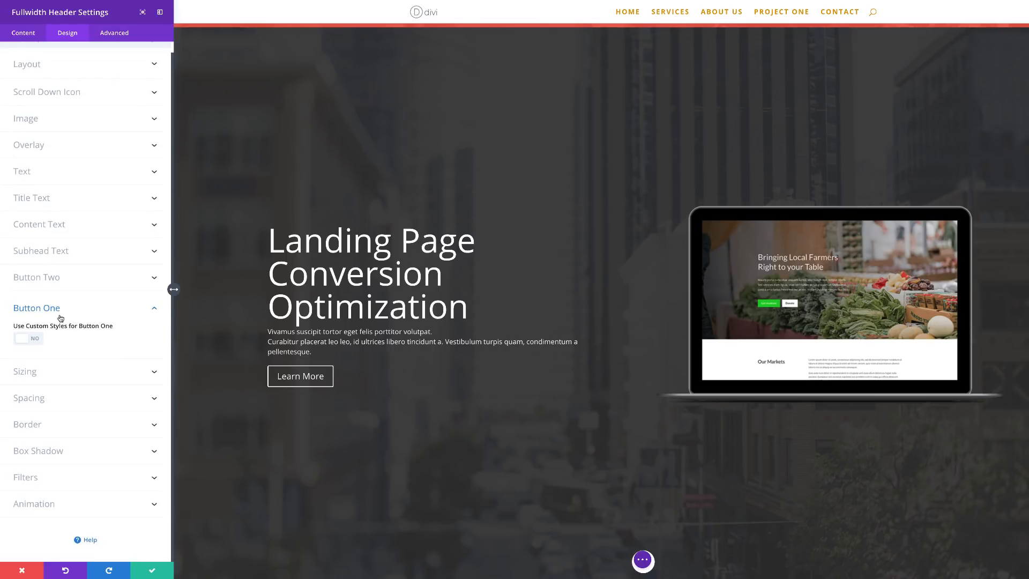
pyautogui.click(36, 339)
pyautogui.scroll(-1, 59, 394)
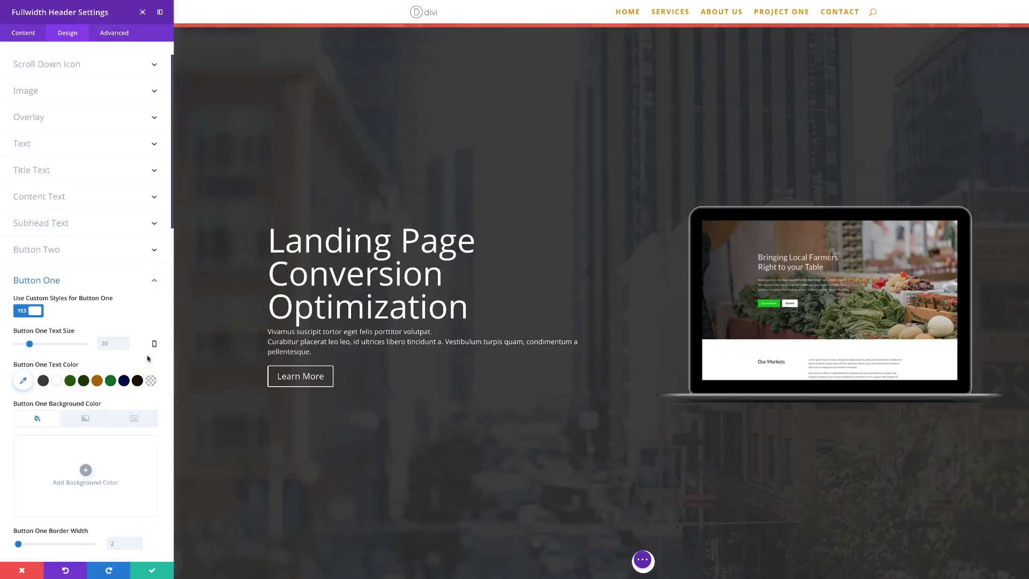
pyautogui.click(106, 341)
pyautogui.write('2vw')
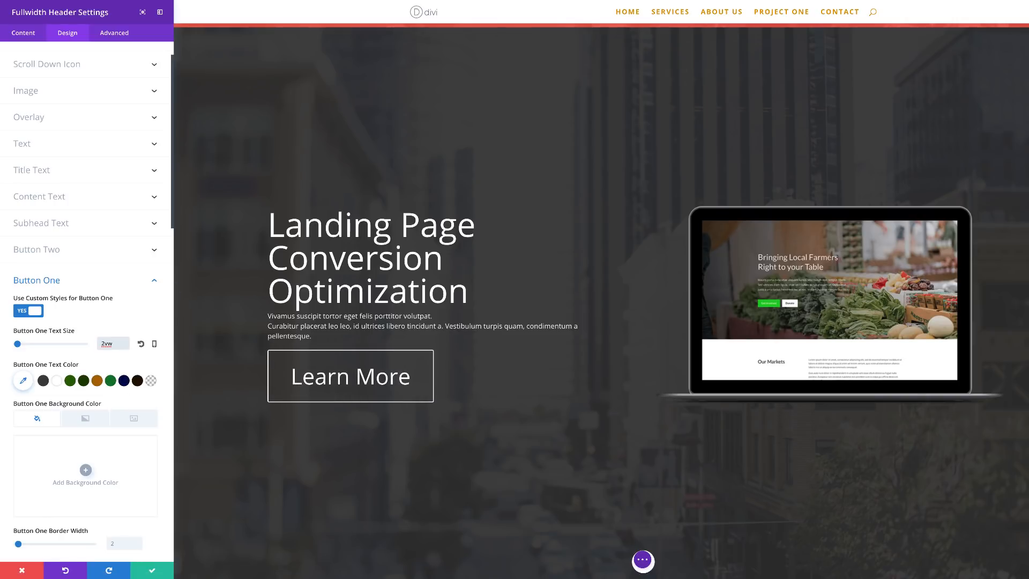
# Give Button One a separate smartphone text size of 16px and return to the desktop size settings
pyautogui.click(154, 344)
pyautogui.click(155, 345)
pyautogui.click(155, 346)
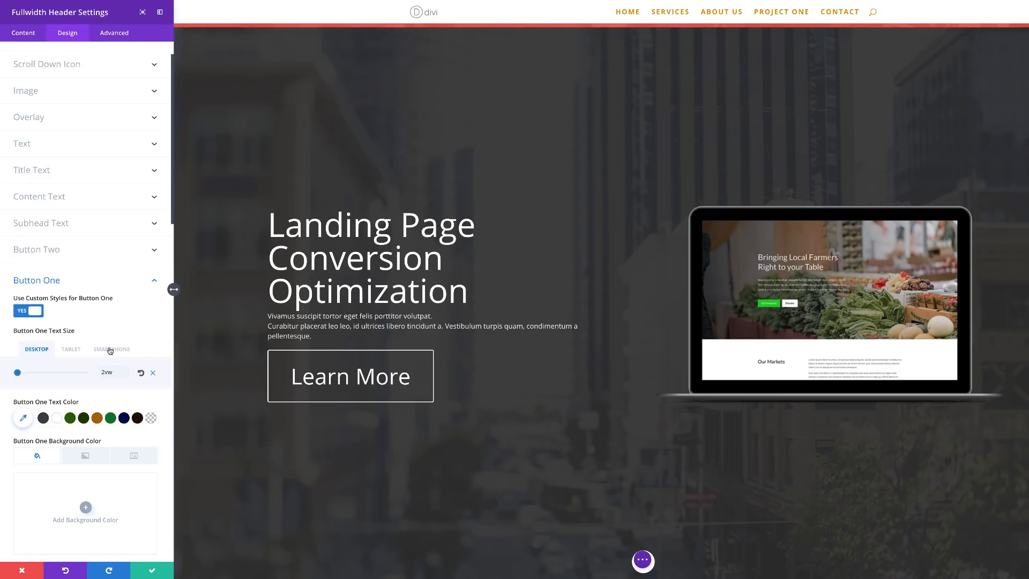
pyautogui.click(111, 349)
pyautogui.doubleClick(116, 372)
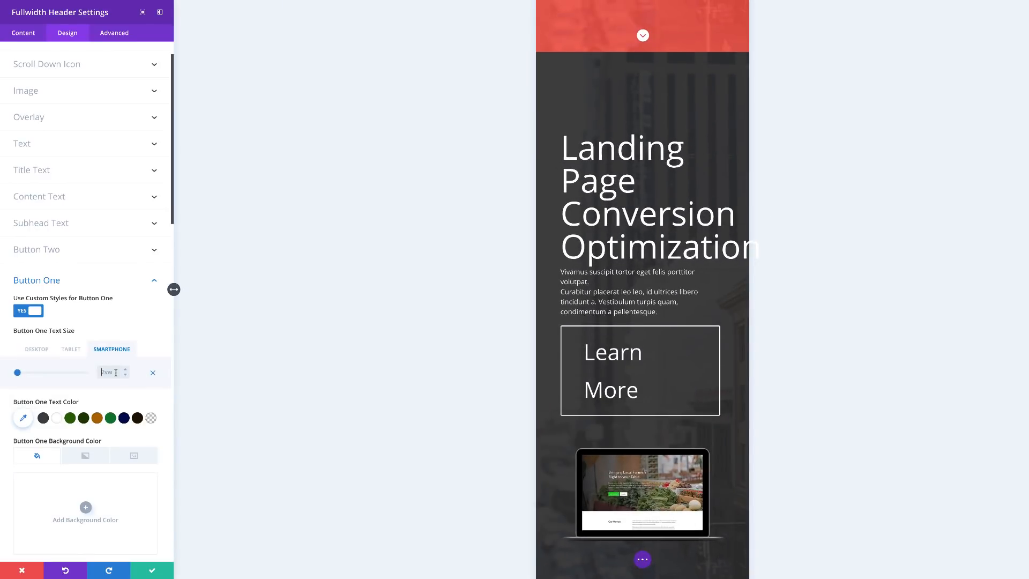
pyautogui.write('16px')
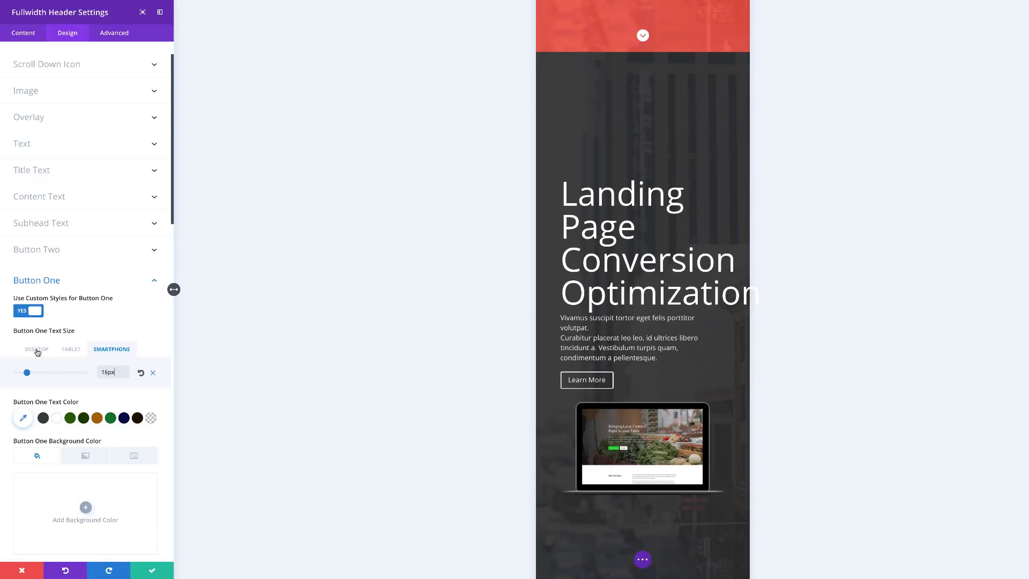
pyautogui.click(37, 351)
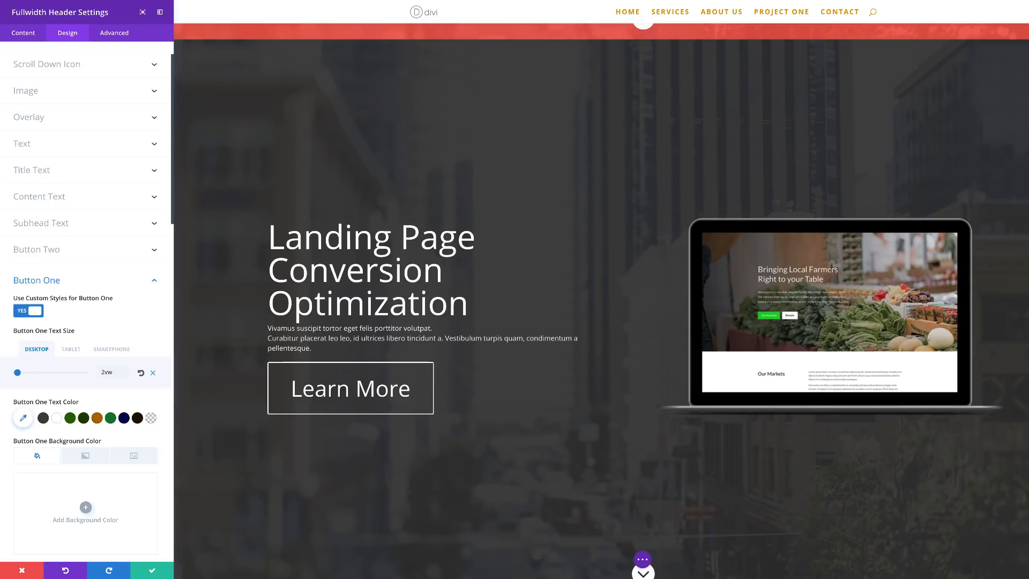
# Set both the background color and the border color of Button One to #f05b4c
pyautogui.scroll(-2, 91, 427)
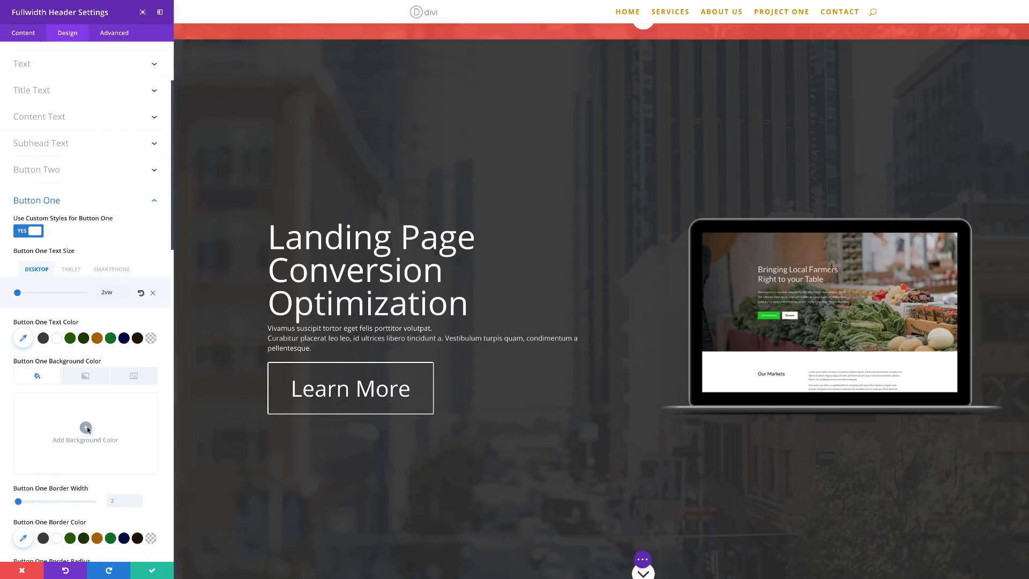
pyautogui.click(86, 428)
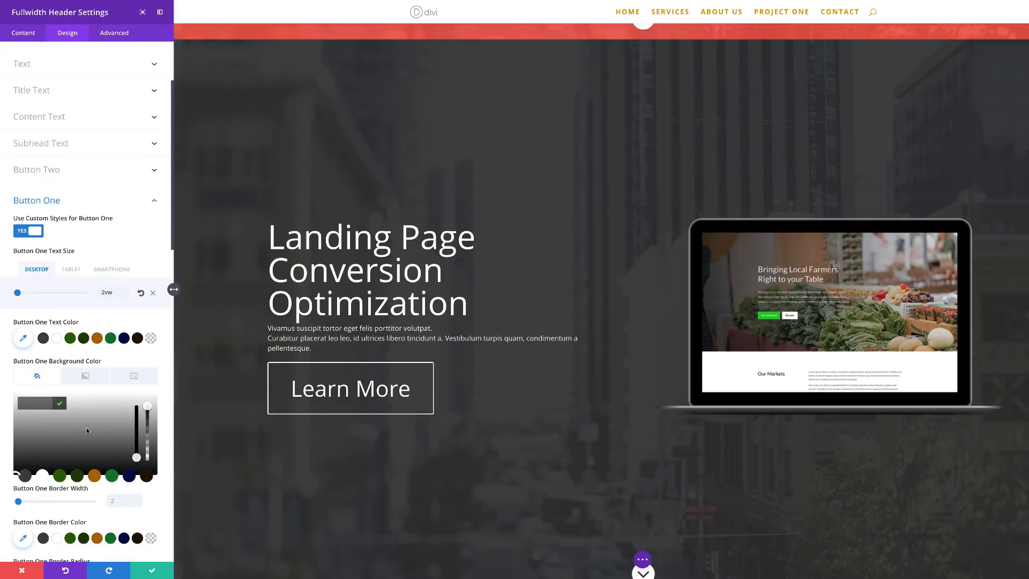
pyautogui.click(42, 401)
pyautogui.write('#f05b4b')
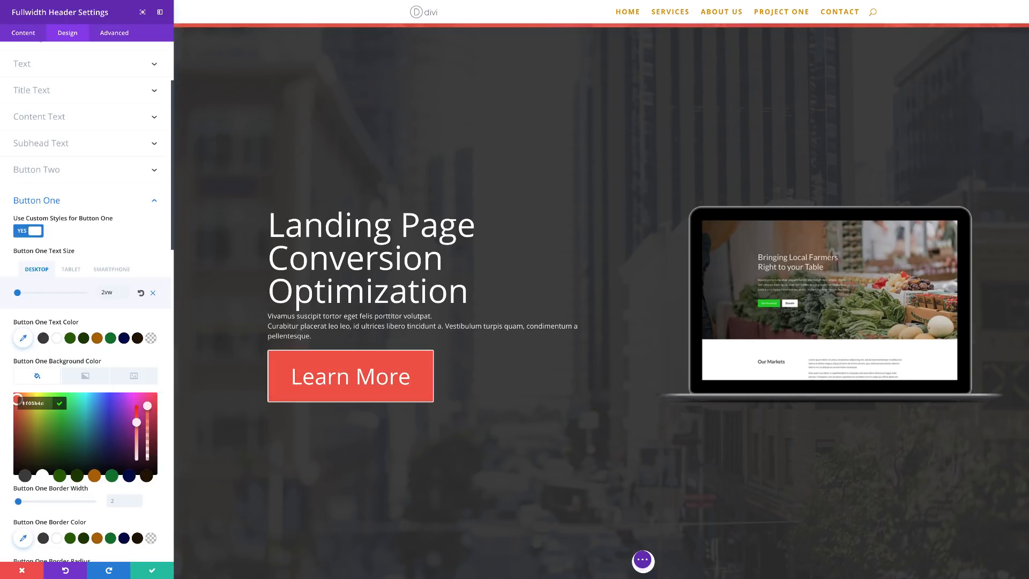
pyautogui.scroll(-3, 76, 491)
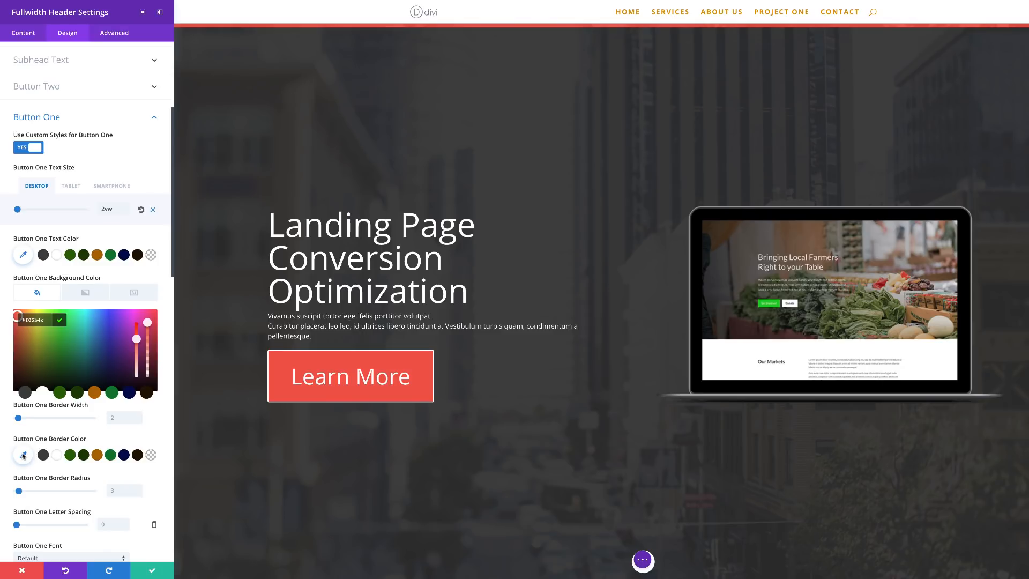
pyautogui.click(23, 455)
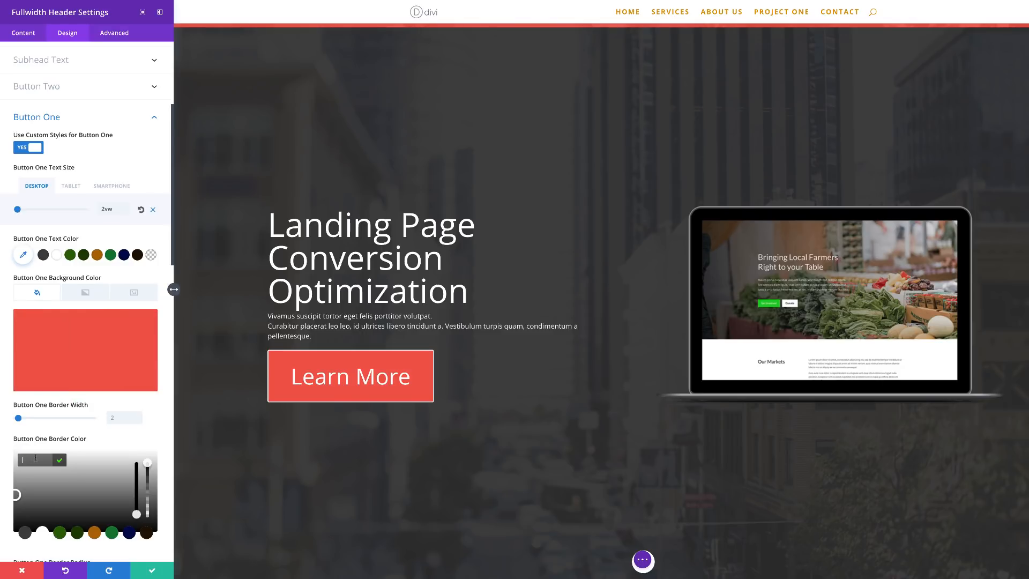
pyautogui.write('#f05b4c')
# Turn off the Button One icon
pyautogui.scroll(-5, 54, 456)
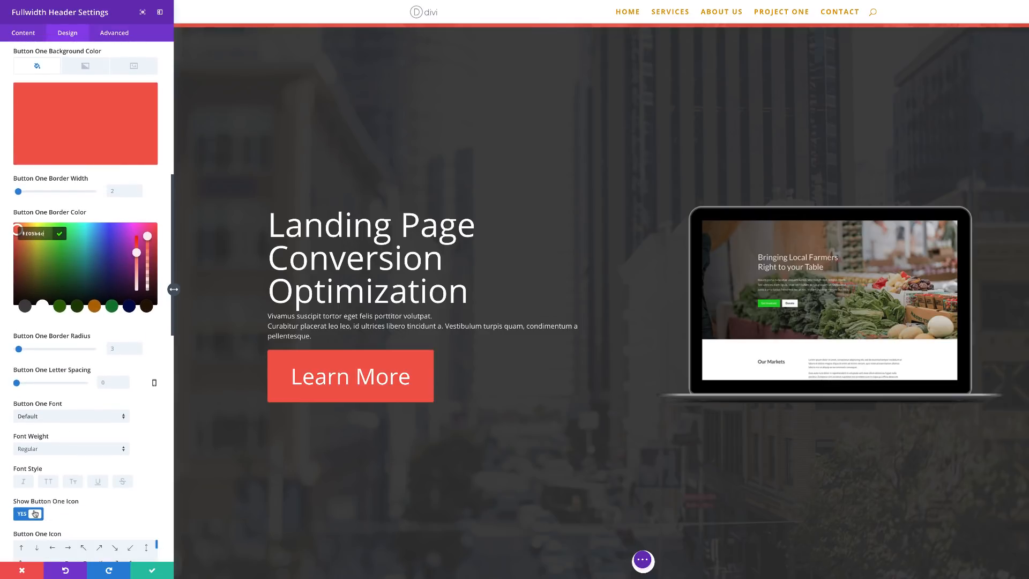
pyautogui.scroll(-1, 112, 513)
pyautogui.scroll(-2, 112, 513)
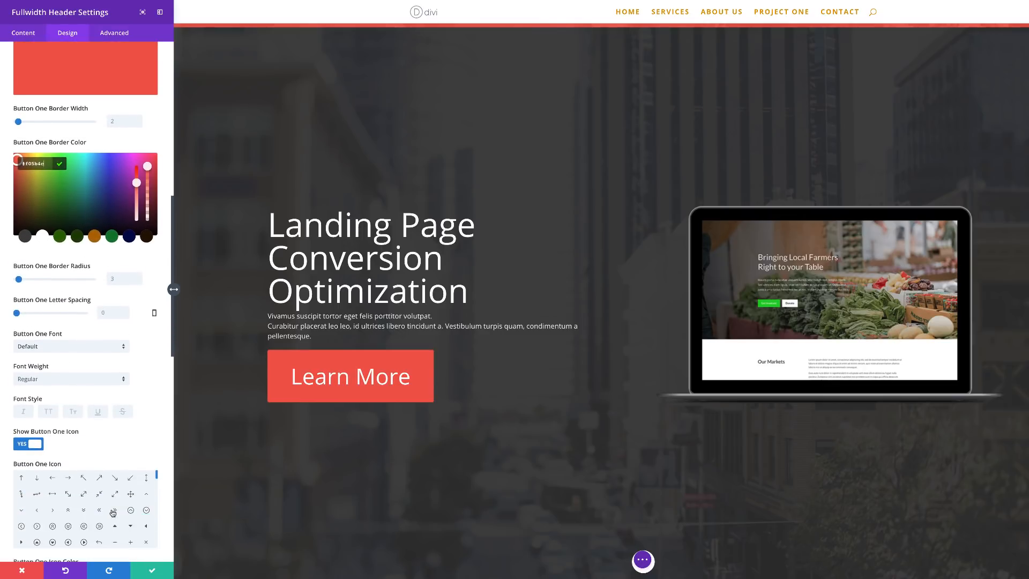
pyautogui.click(23, 438)
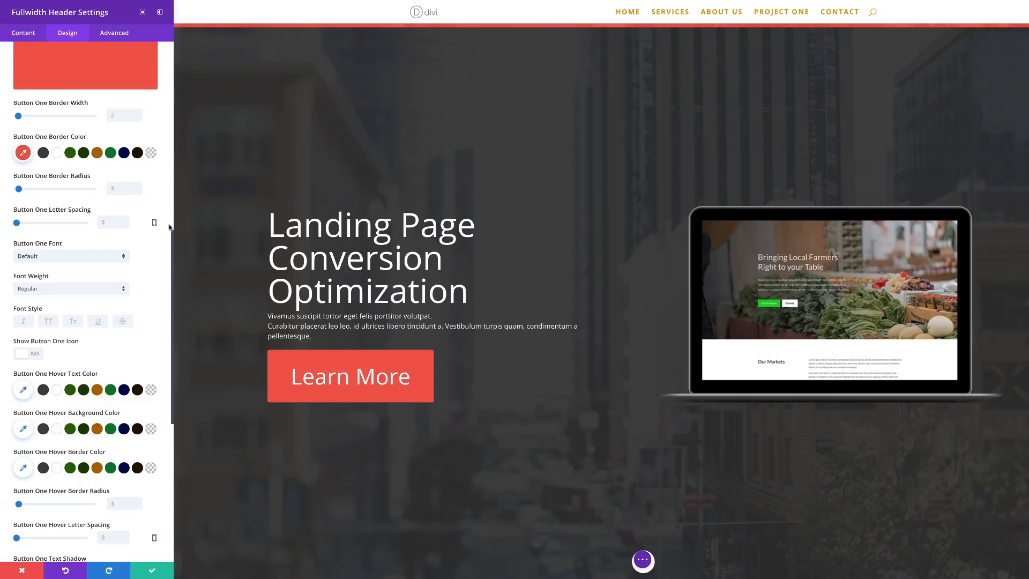
pyautogui.scroll(5, 142, 273)
pyautogui.scroll(3, 134, 242)
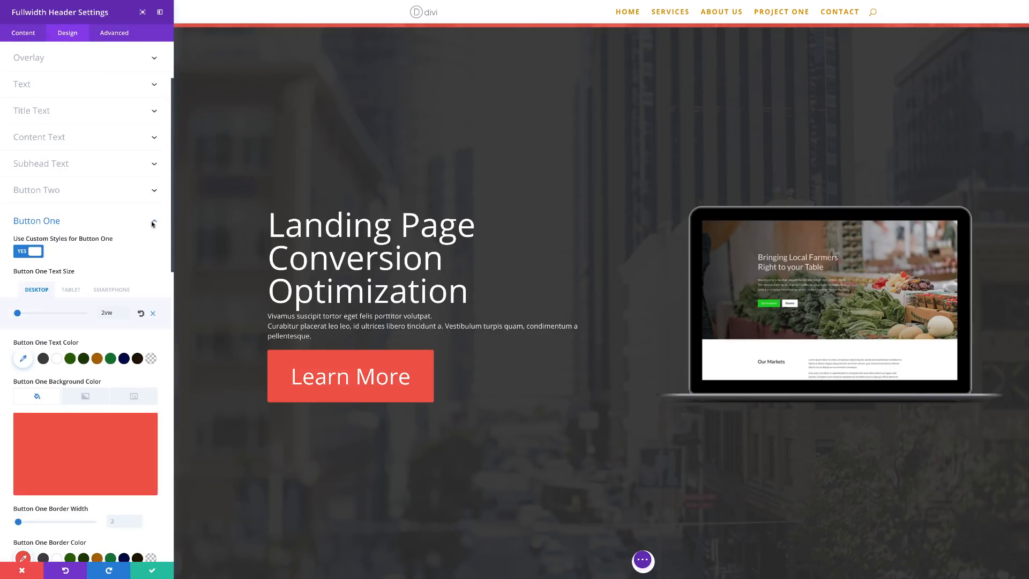
# Close the Button One settings and set the header's linked left and right custom padding to 7vw
pyautogui.click(155, 224)
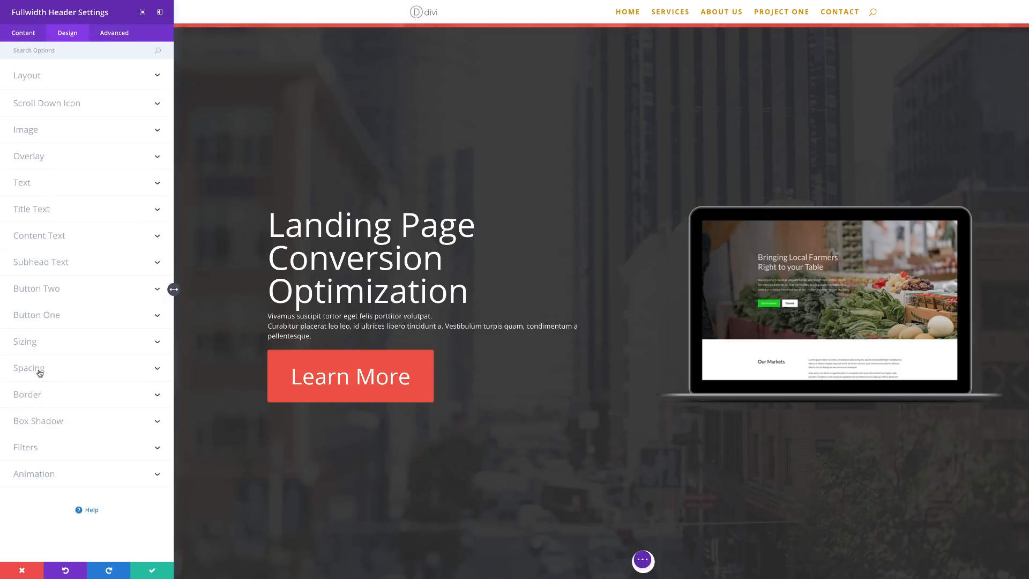
pyautogui.click(42, 370)
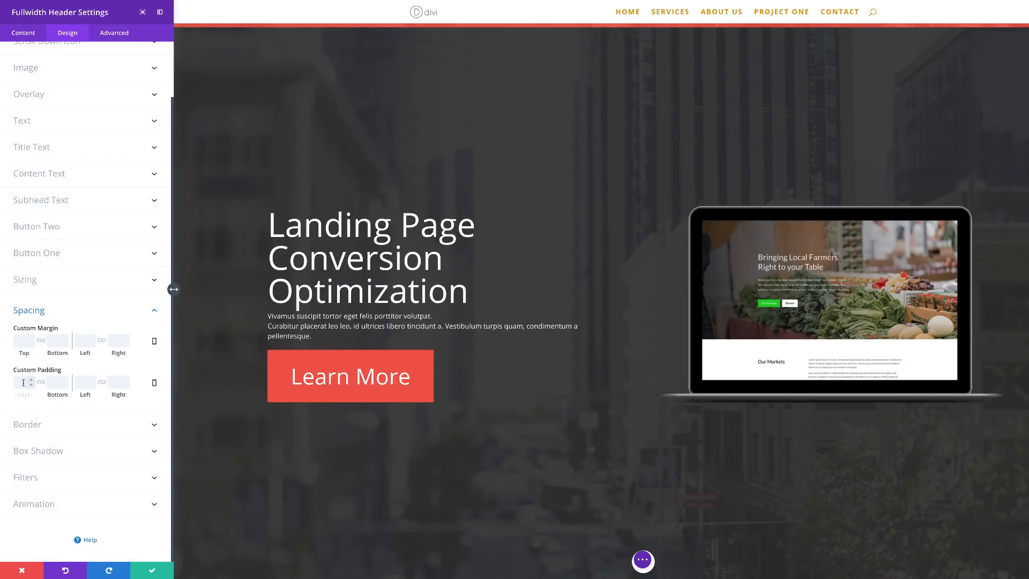
pyautogui.click(102, 384)
pyautogui.click(102, 382)
pyautogui.write('7vw')
pyautogui.press('Return')
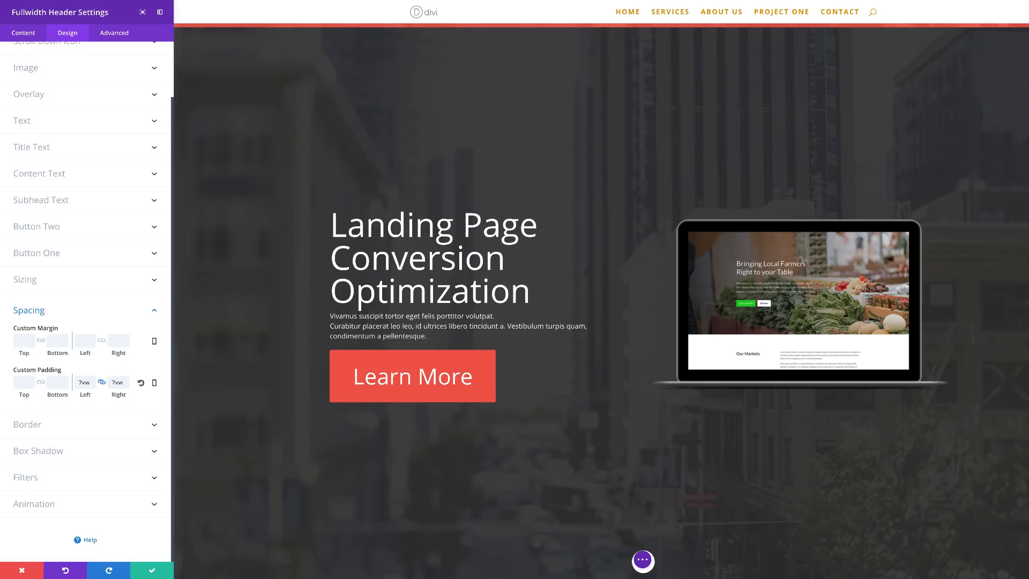
# Change the header's CSS ID to two
pyautogui.click(115, 33)
pyautogui.click(67, 78)
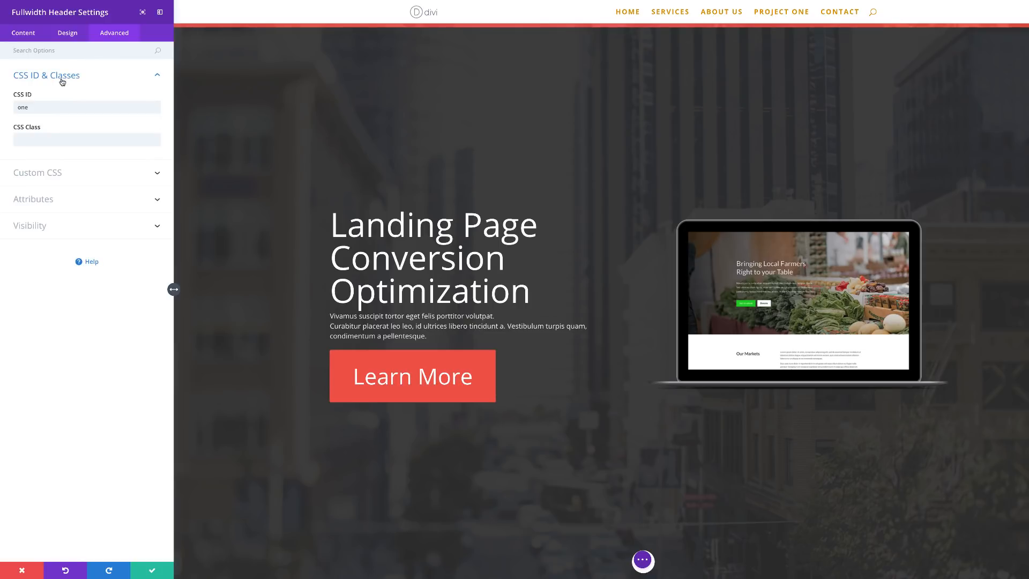
pyautogui.click(34, 109)
pyautogui.write('one')
pyautogui.doubleClick(33, 106)
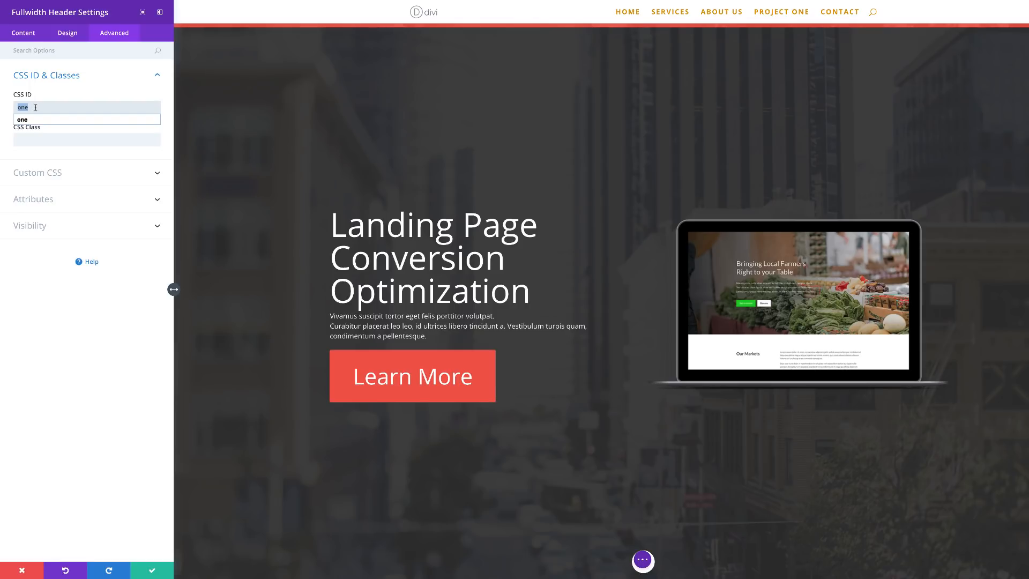
pyautogui.write('two')
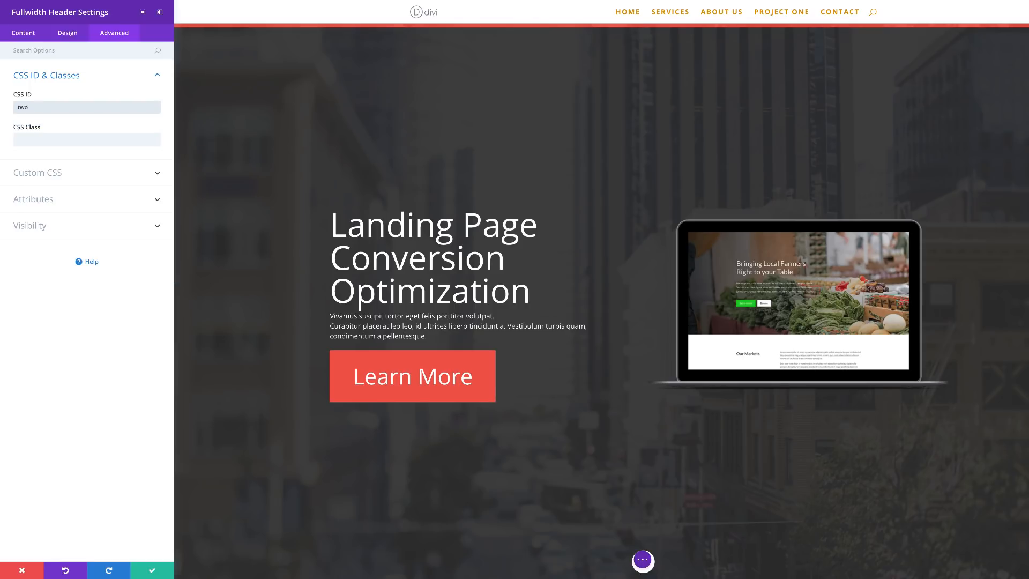
# Add the custom CSS "width: 100%" to the header's Header Container
pyautogui.click(57, 173)
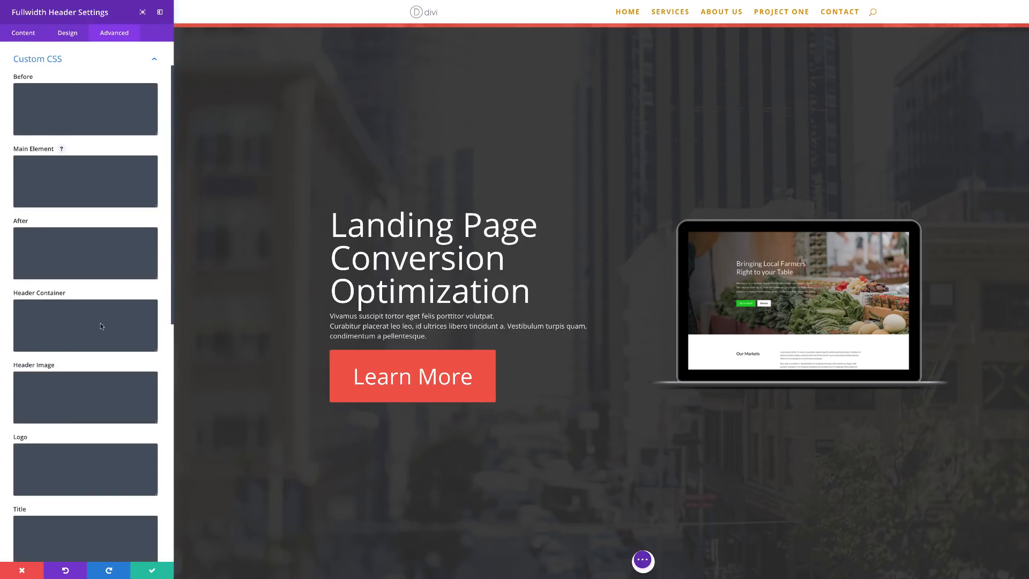
pyautogui.click(50, 309)
pyautogui.write('width: 100%')
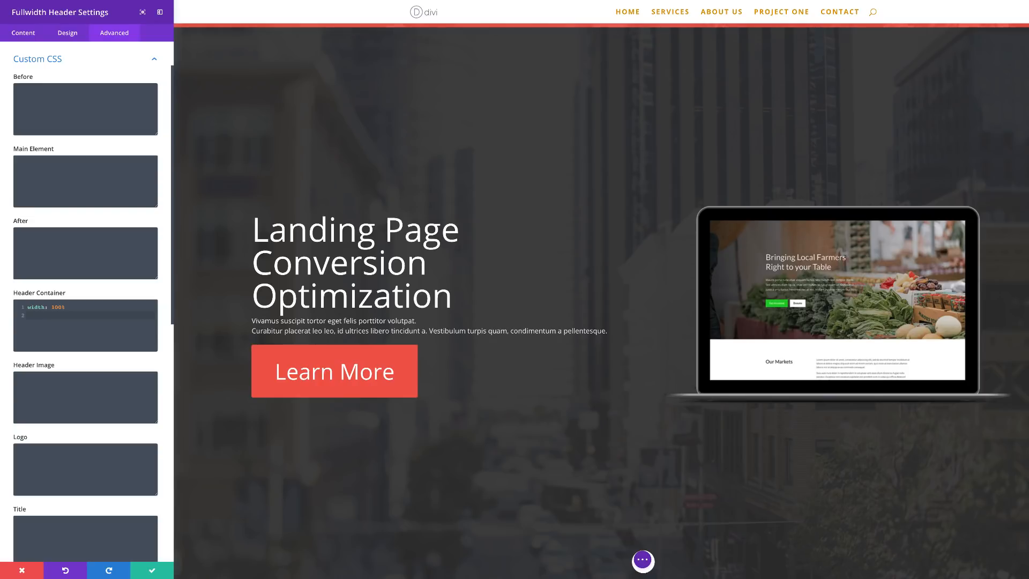
# Add Button Two CSS: "position: absolute;padding-left:0.4em !important;top: 0;left: 0;right: 0;margin: 0 auto;width: 0px;"
pyautogui.scroll(-6, 107, 430)
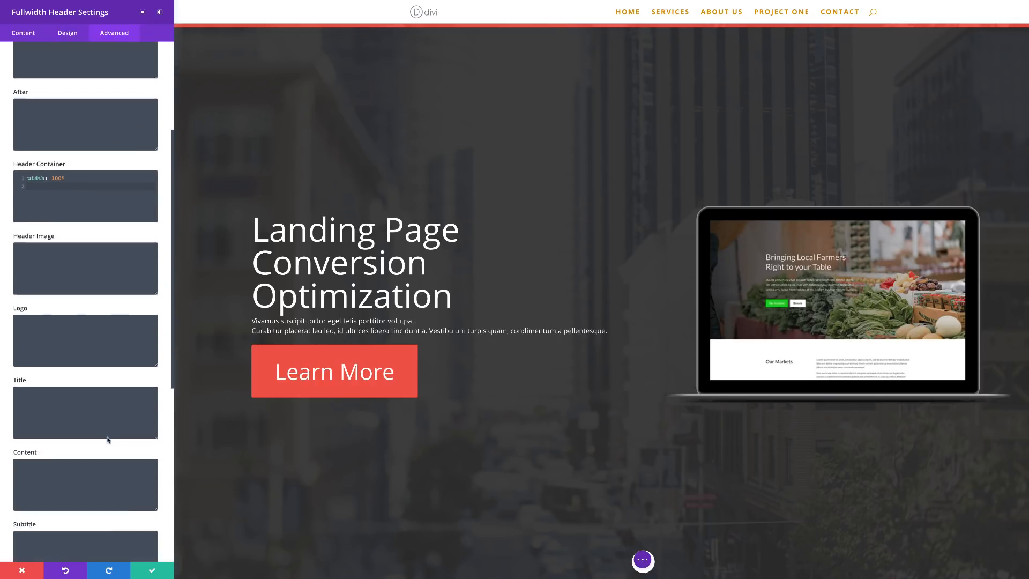
pyautogui.scroll(-4, 107, 439)
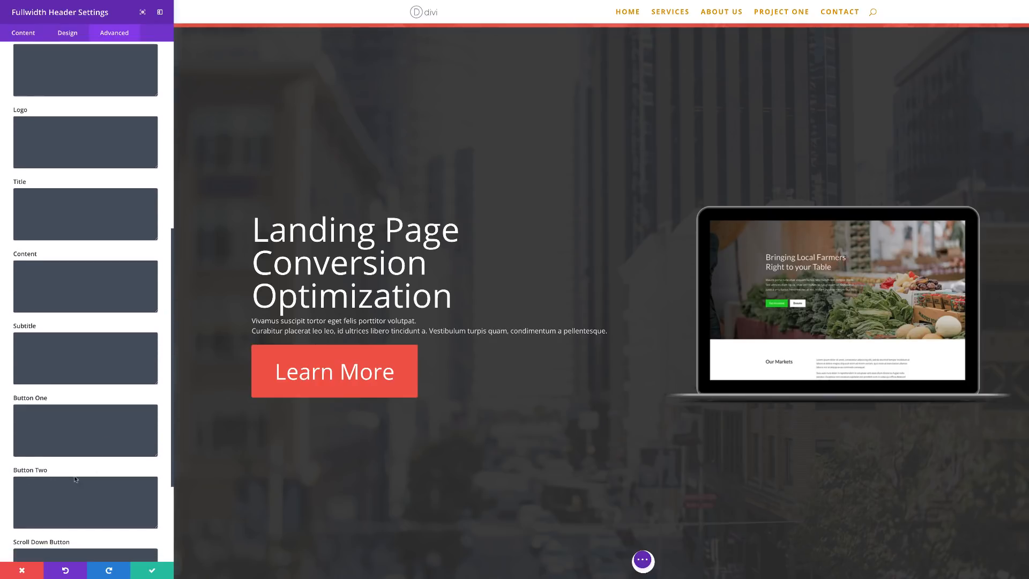
pyautogui.click(57, 392)
pyautogui.write('position: absolute;padding-left:0.4em !important;top: 0;left: 0;right: 0;margin: 0 auto;width: 0px;')
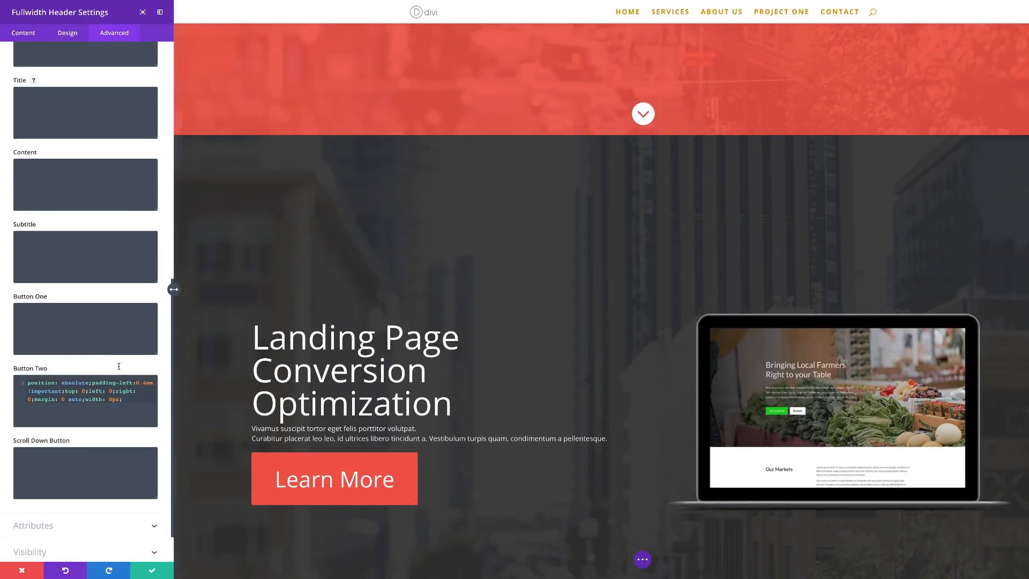
pyautogui.scroll(-1, 120, 366)
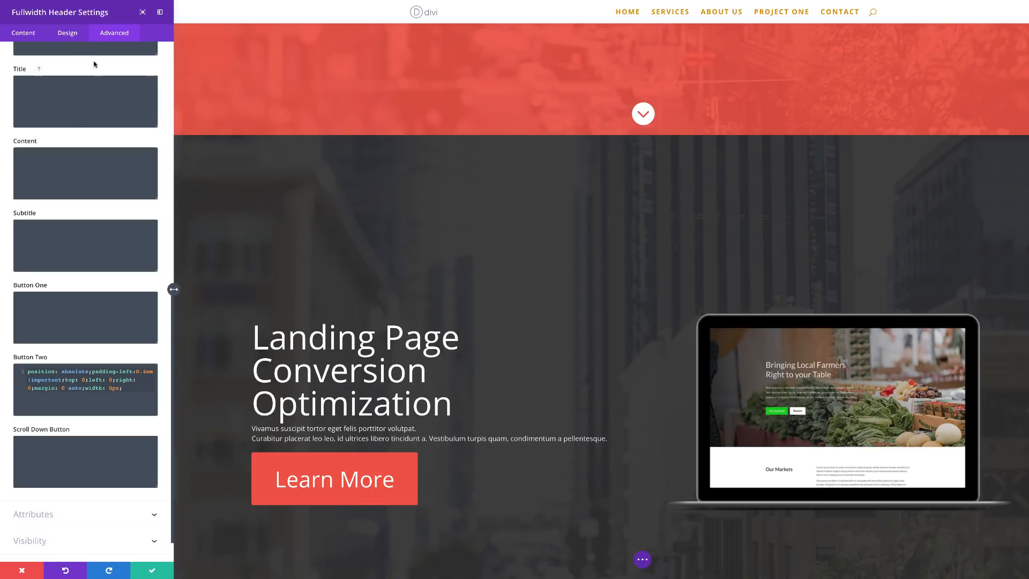
# Make the Button Two icon always show instead of only on hover, and save the header settings
pyautogui.click(67, 34)
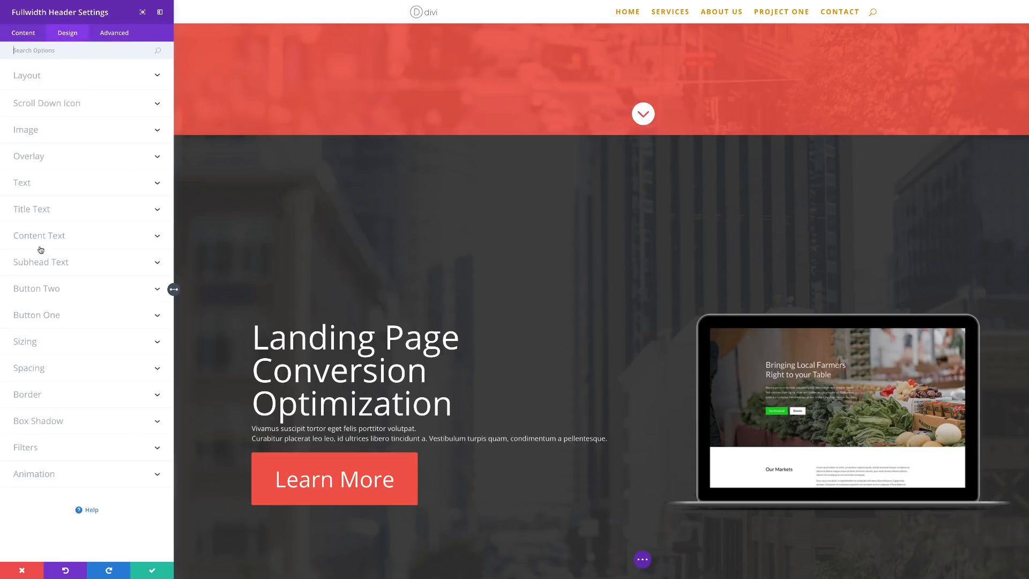
pyautogui.click(53, 291)
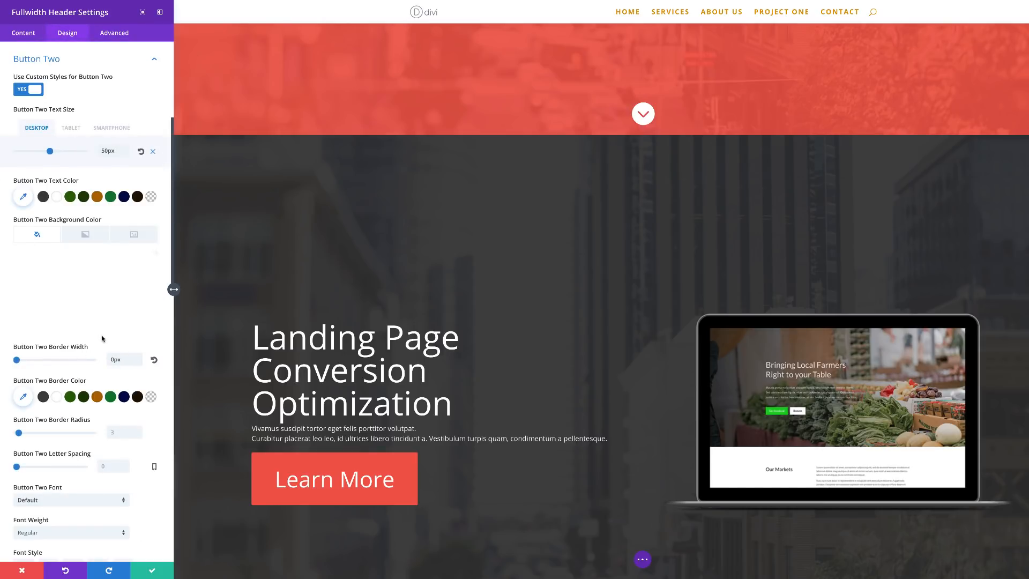
pyautogui.scroll(-3, 103, 341)
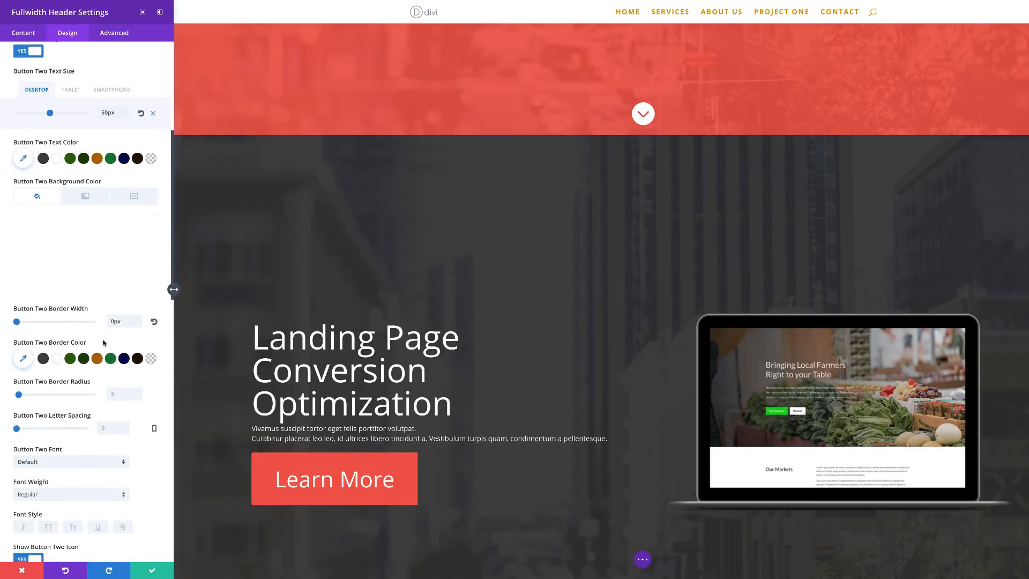
pyautogui.scroll(-2, 103, 343)
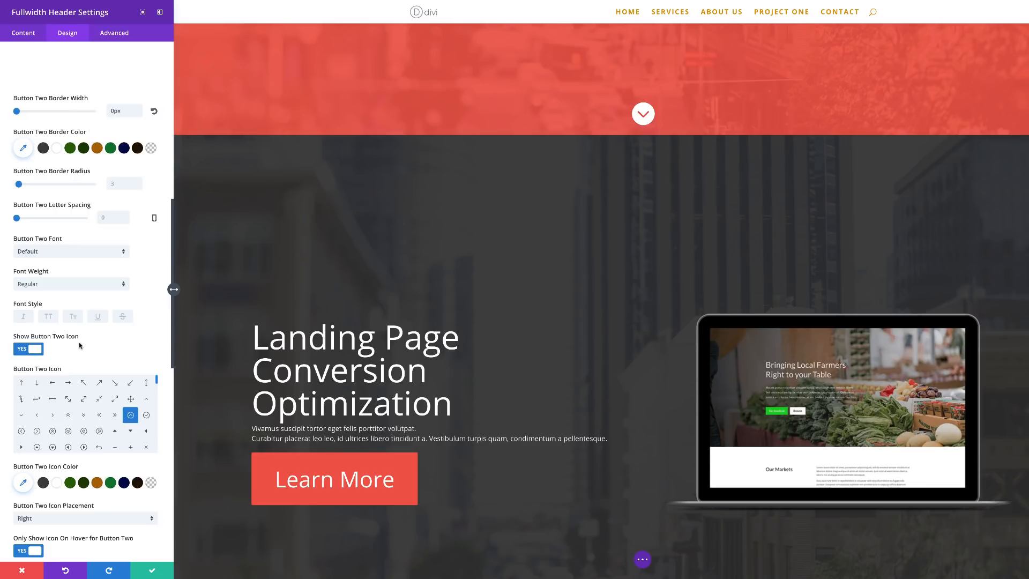
pyautogui.click(20, 350)
pyautogui.click(21, 351)
pyautogui.scroll(-2, 107, 353)
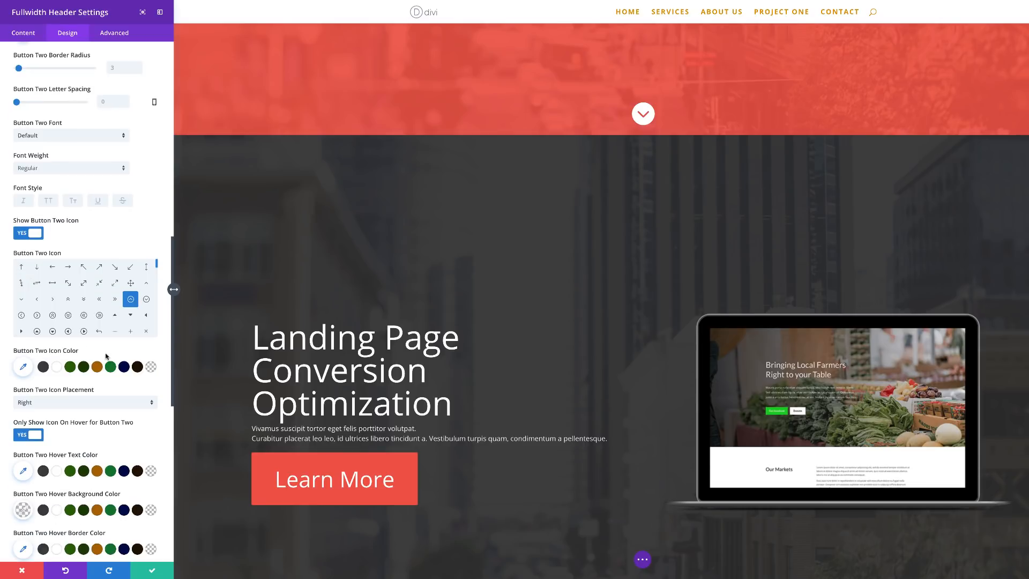
pyautogui.click(22, 438)
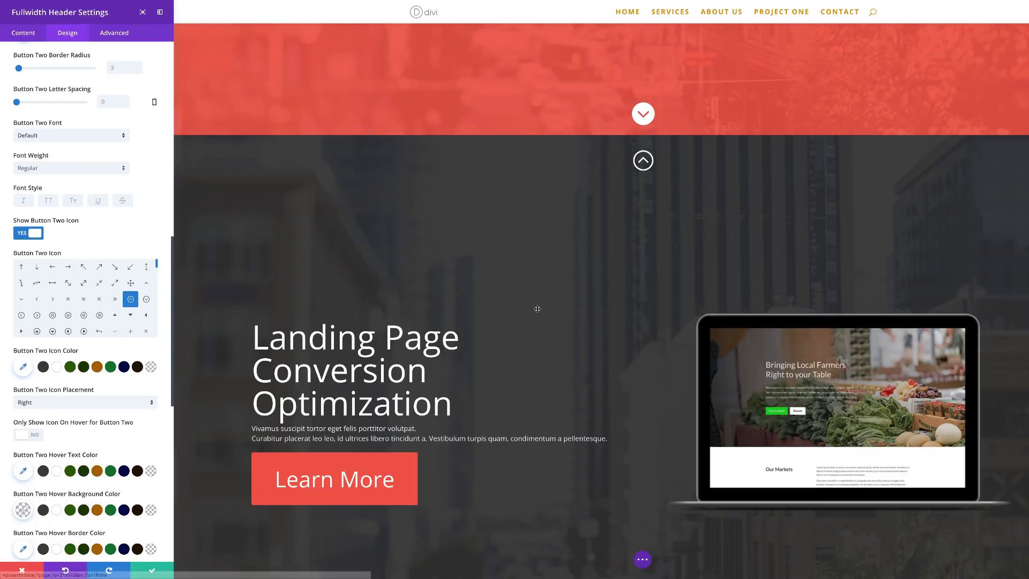
pyautogui.scroll(1, 546, 386)
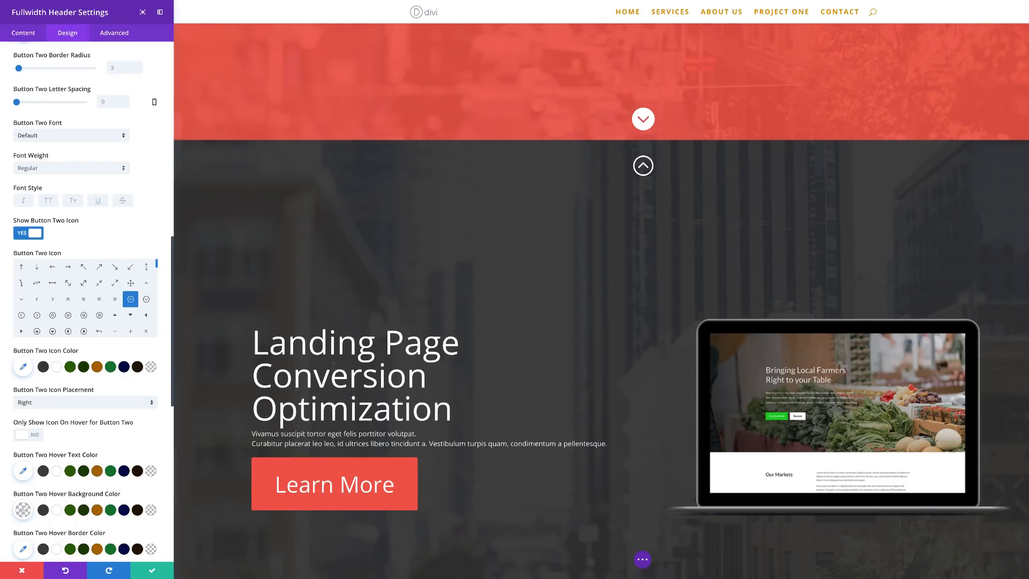
pyautogui.click(152, 571)
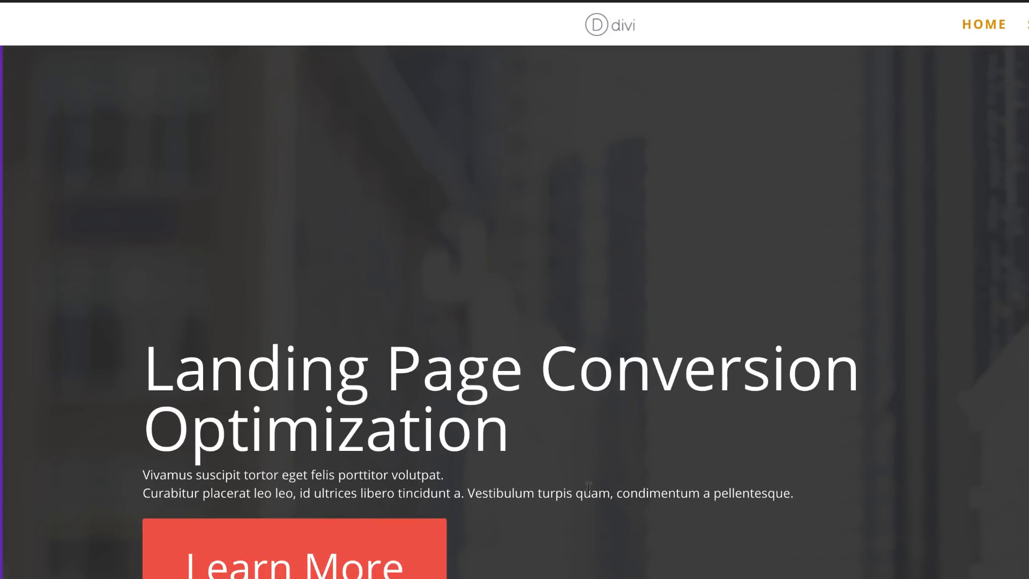
# Duplicate the section containing the dark header
pyautogui.scroll(4, 544, 544)
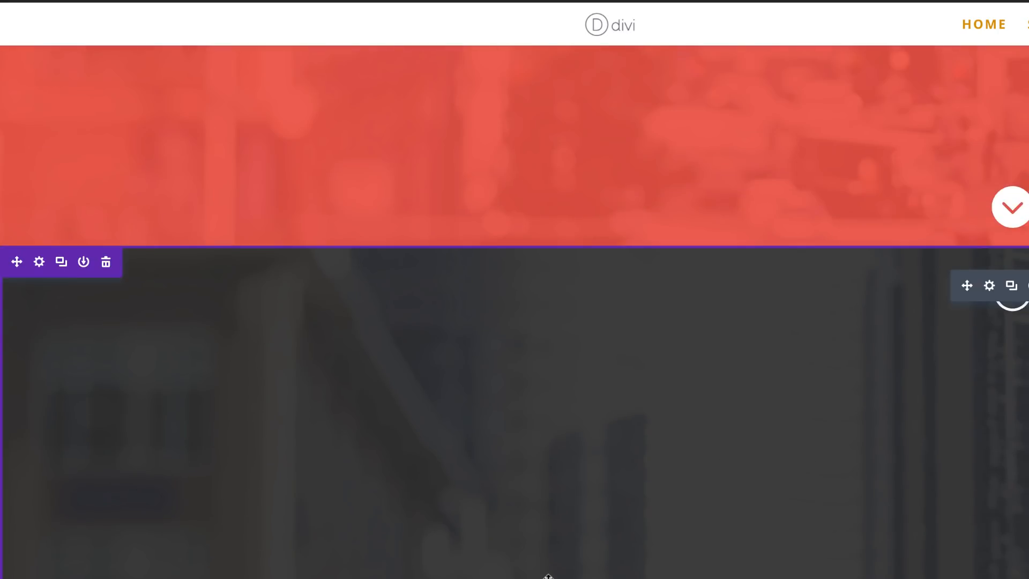
pyautogui.click(62, 262)
pyautogui.scroll(-2, 385, 333)
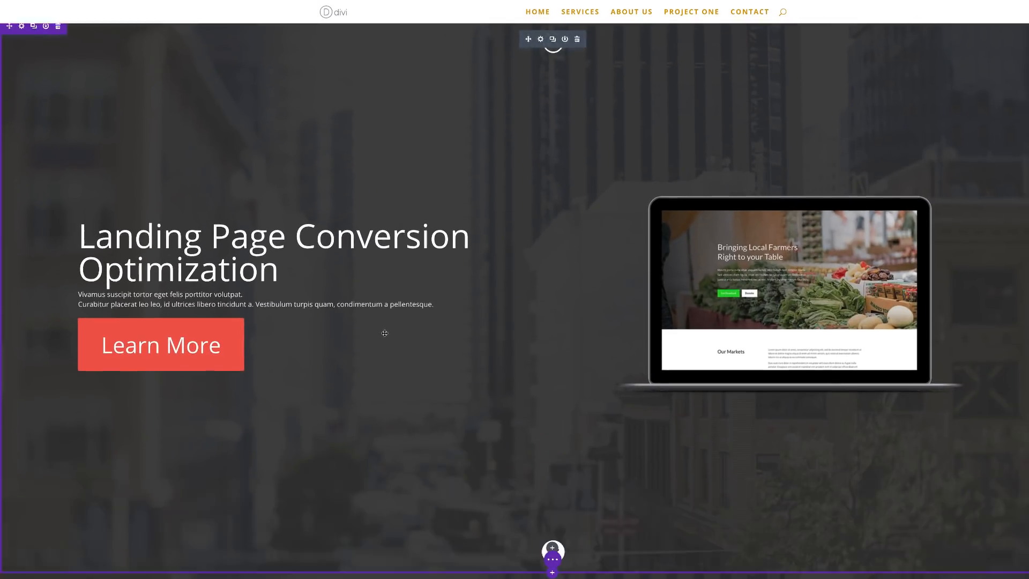
# Open the settings of the lower dark header and change its title to "The City"
pyautogui.scroll(2, 385, 333)
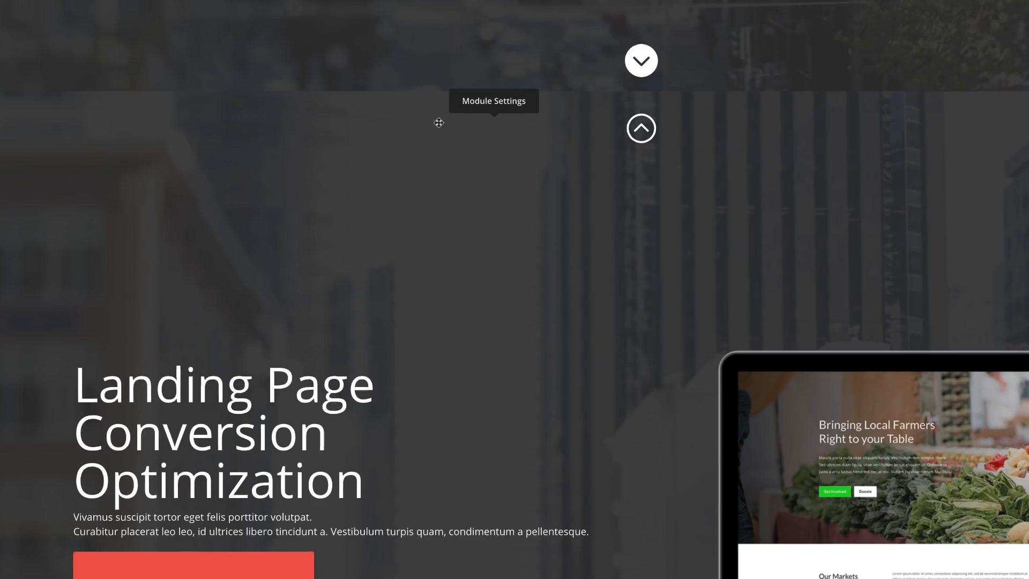
pyautogui.click(492, 123)
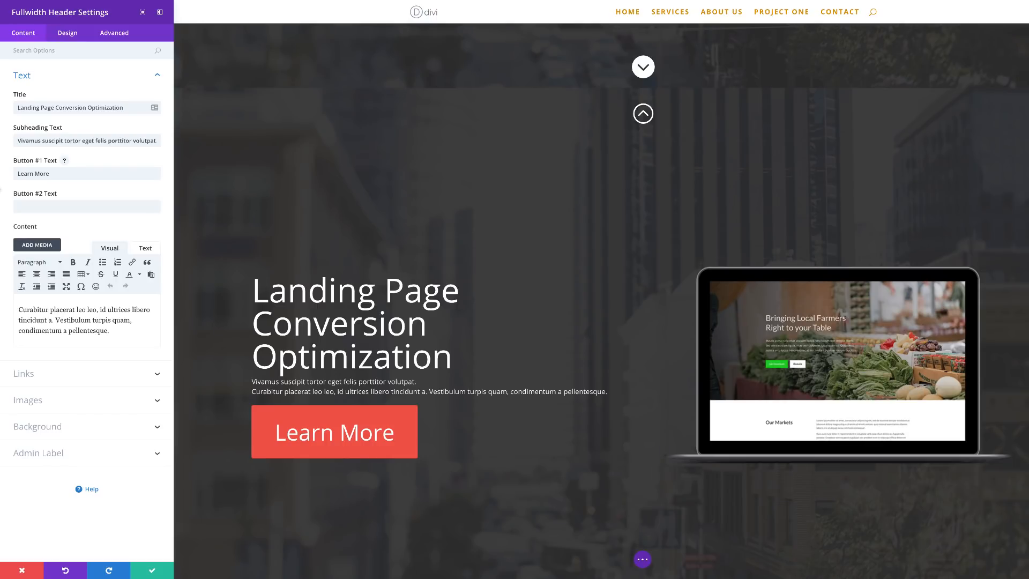
pyautogui.tripleClick(128, 106)
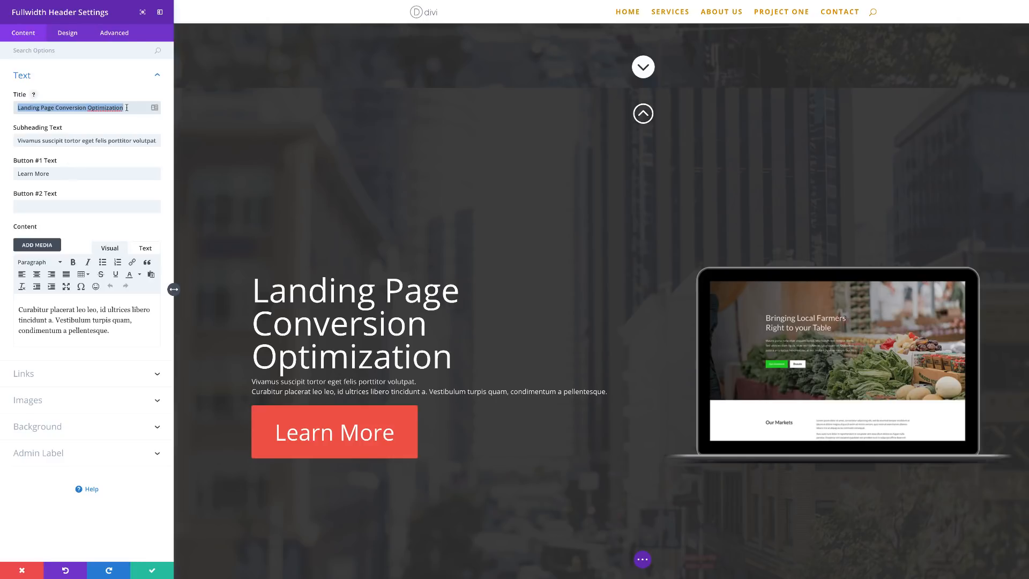
pyautogui.write('The City')
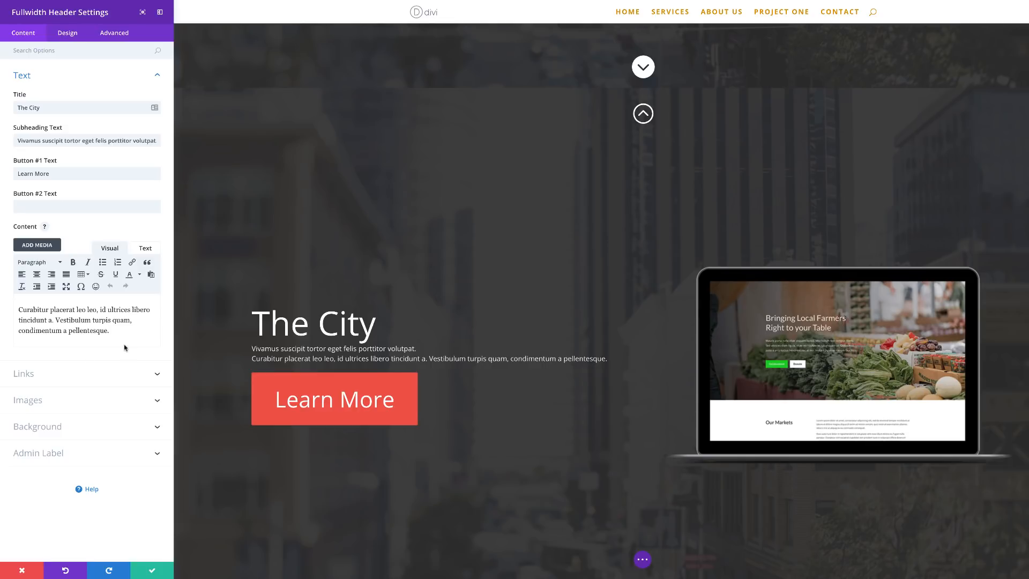
# Replace the Button #2 URL of The City header with #two
pyautogui.click(48, 374)
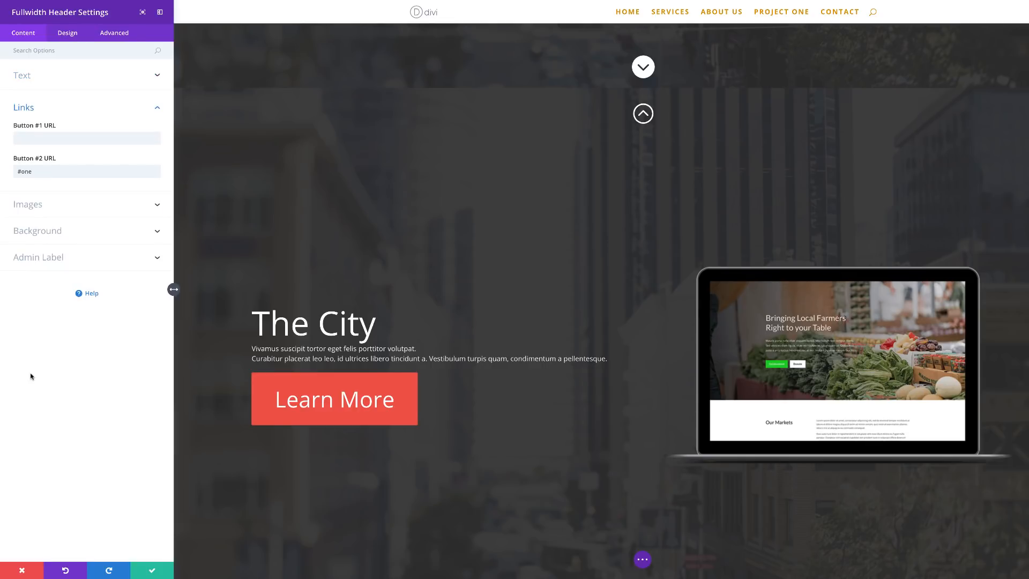
pyautogui.doubleClick(39, 171)
pyautogui.click(64, 185)
pyautogui.write('#two')
pyautogui.moveTo(31, 172); pyautogui.dragTo(9, 172)
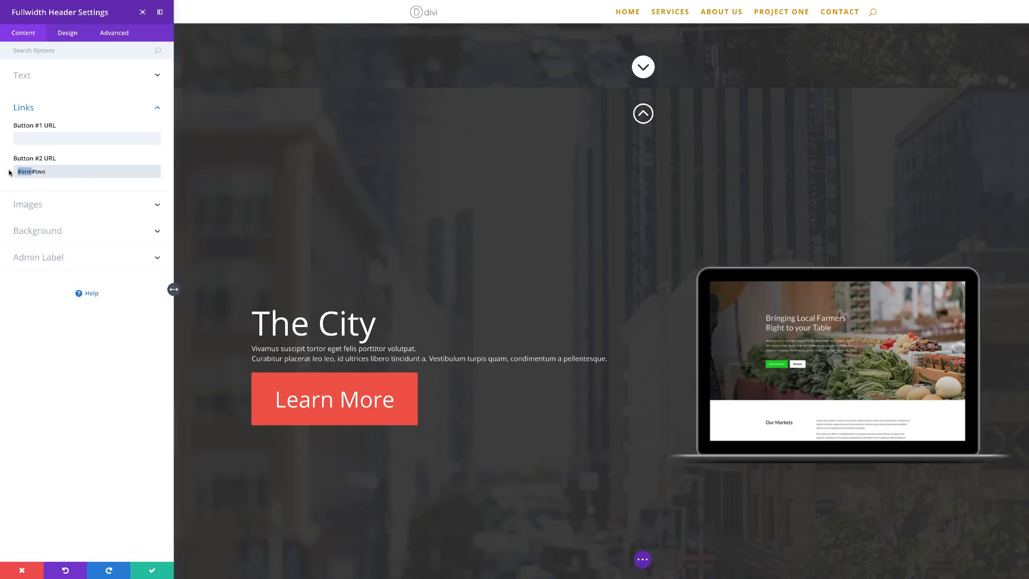
pyautogui.press('BackSpace')
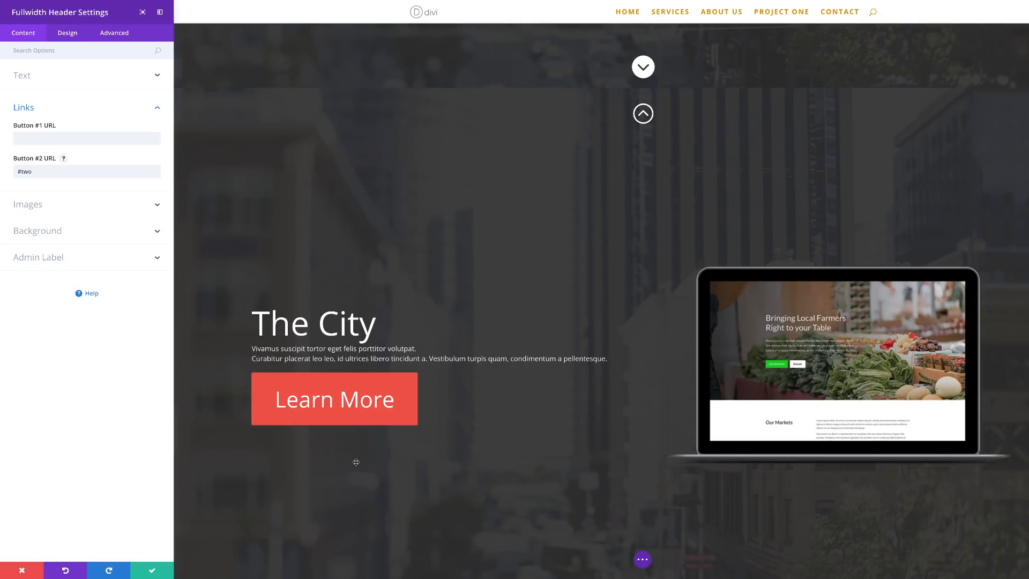
# Set the background image blend of The City header to Multiply
pyautogui.click(58, 230)
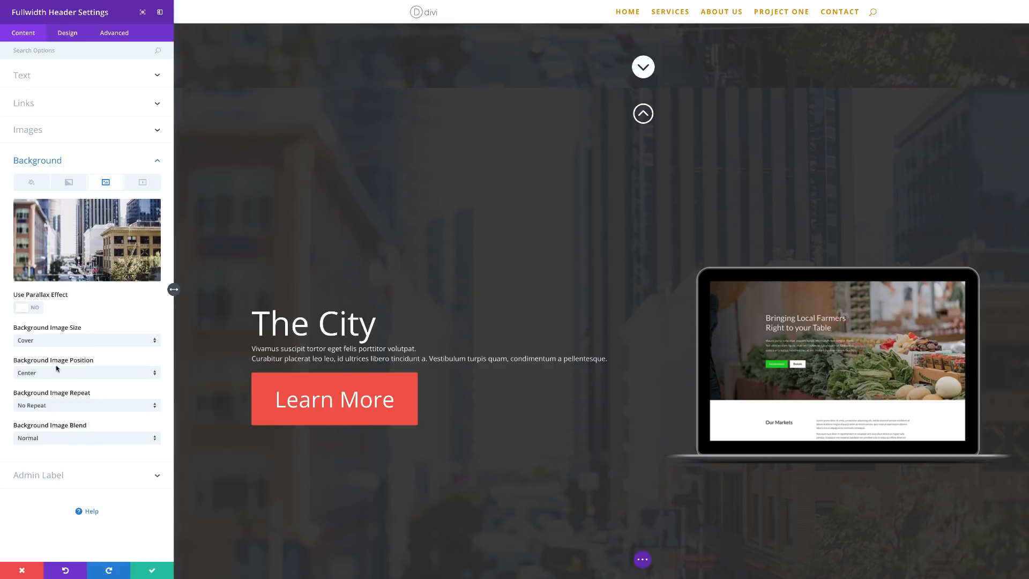
pyautogui.click(67, 438)
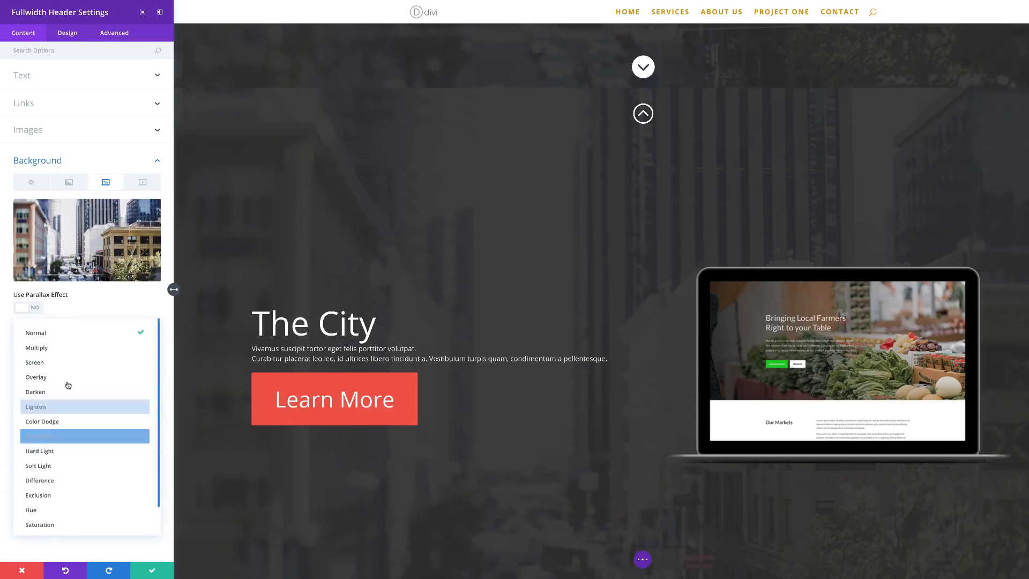
pyautogui.click(76, 350)
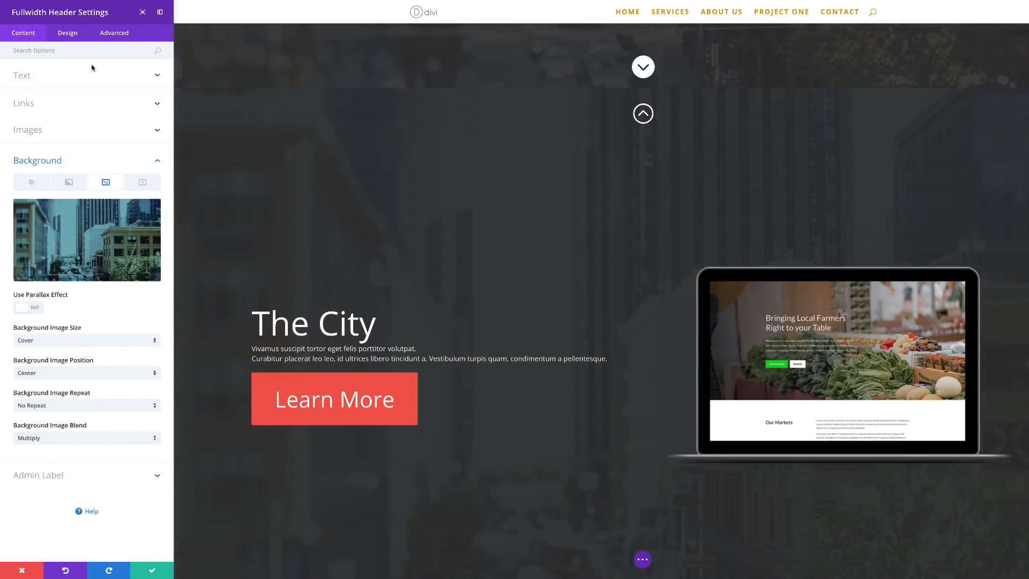
# Make the background overlay of The City header fully transparent with the color rgba(255,255,255,0)
pyautogui.click(71, 35)
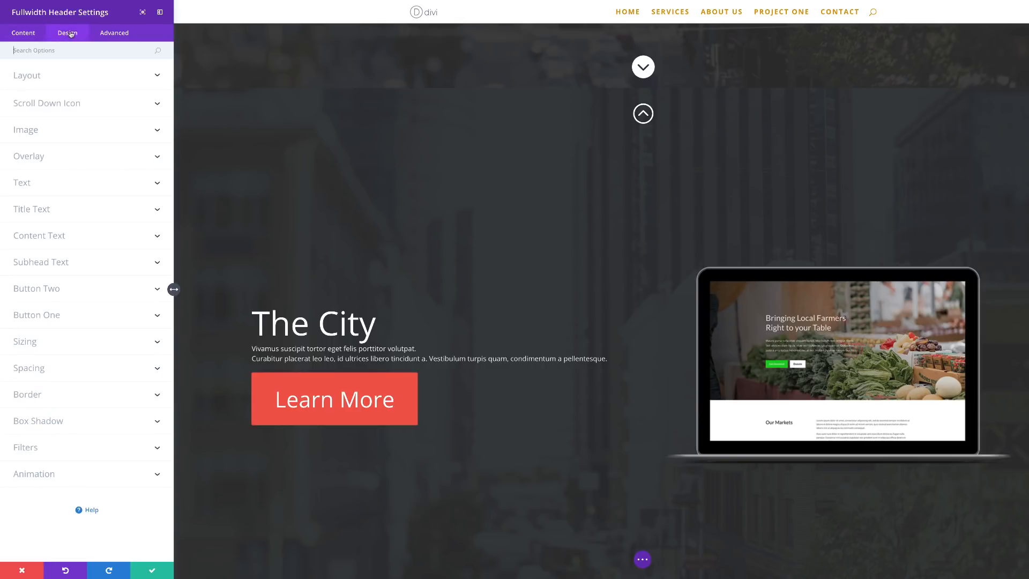
pyautogui.click(48, 159)
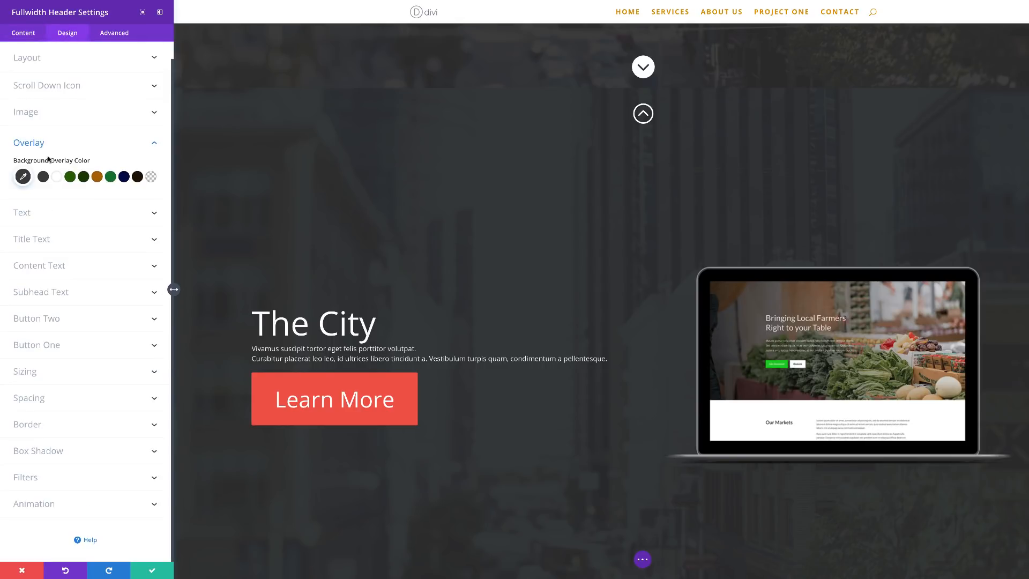
pyautogui.click(24, 178)
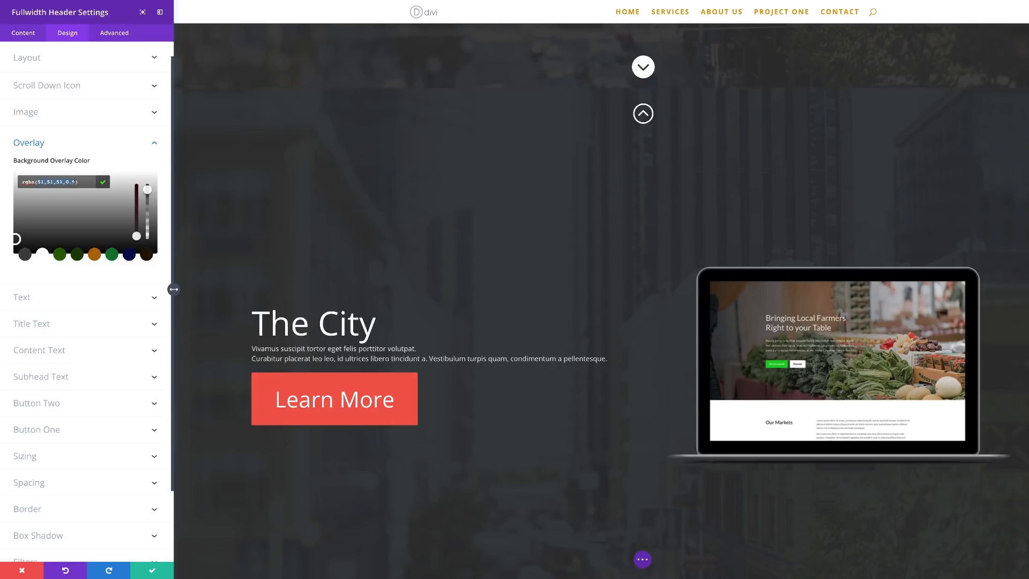
pyautogui.write('rgba(255,255,255,0)')
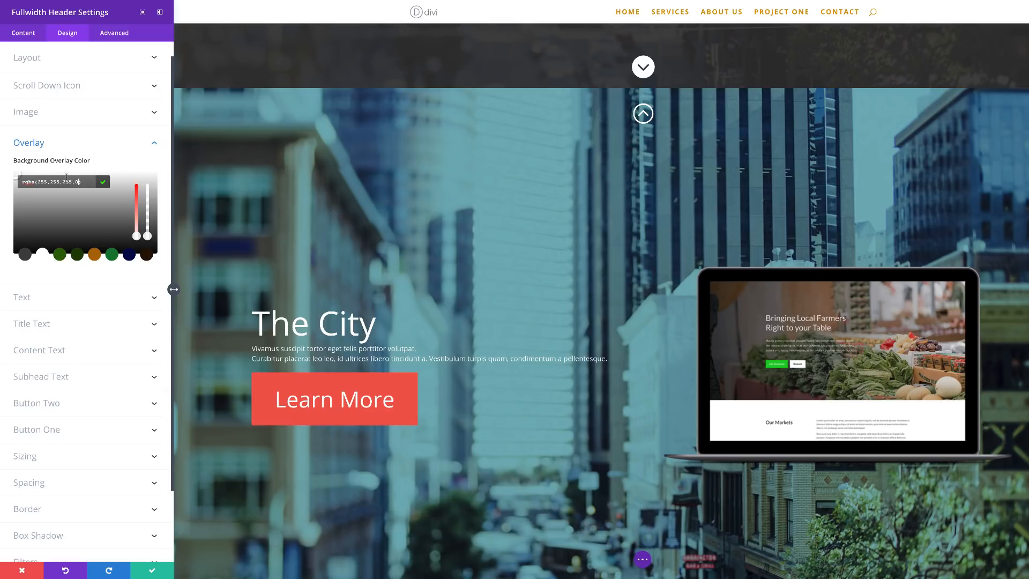
pyautogui.click(154, 143)
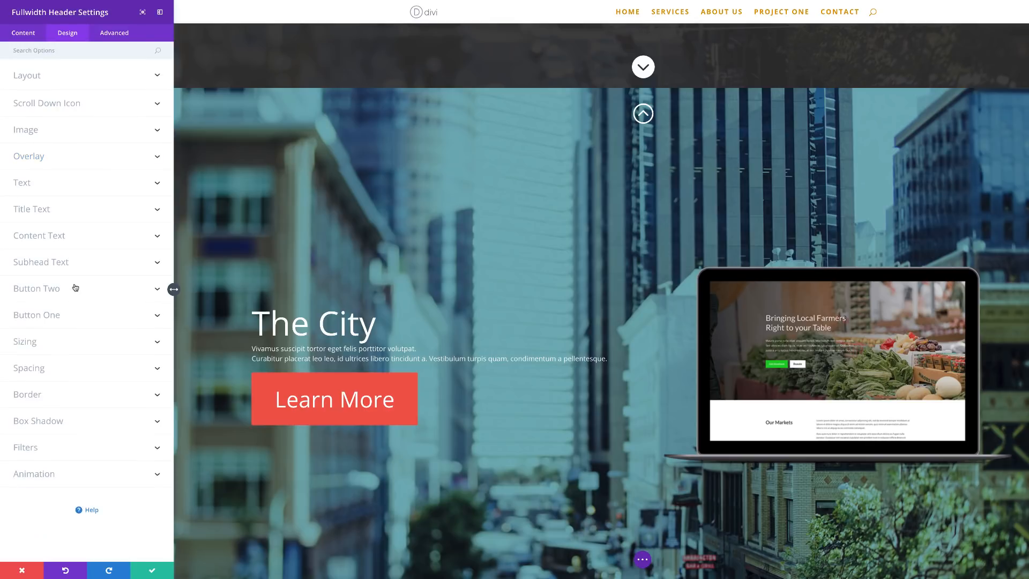
# Set the desktop title text size of The City header to 5vw
pyautogui.click(46, 210)
pyautogui.click(34, 321)
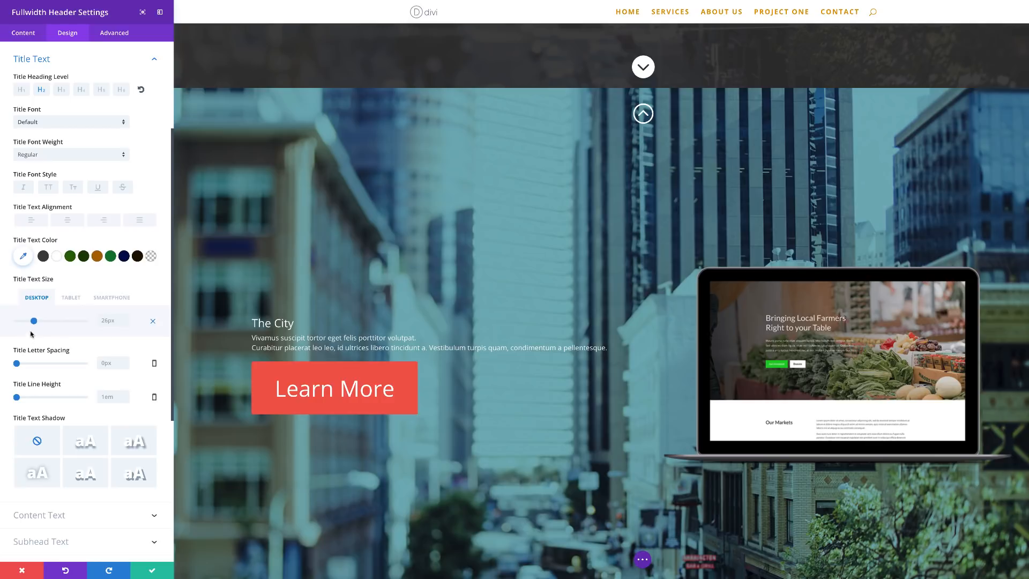
pyautogui.click(106, 320)
pyautogui.write('5vw')
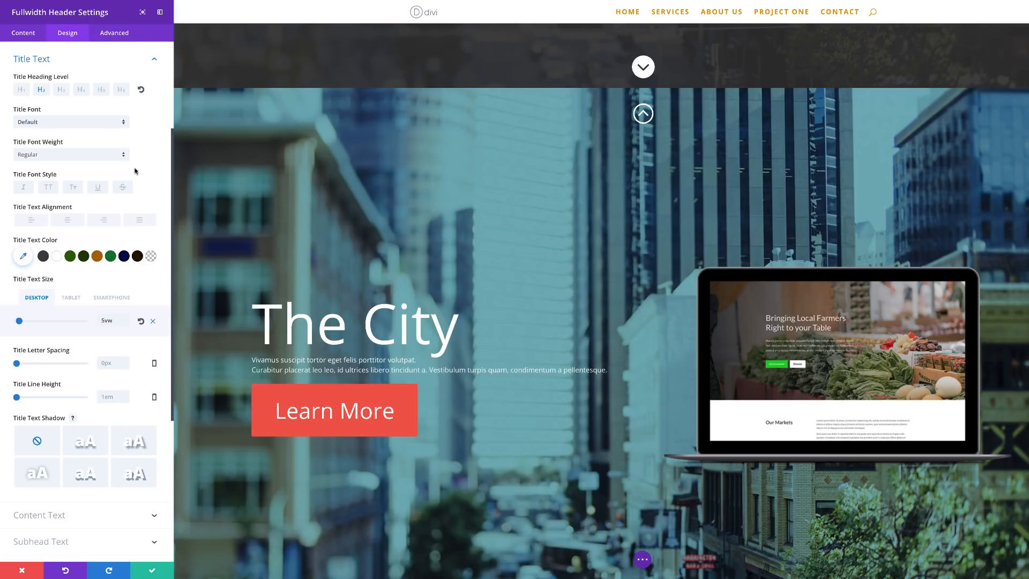
pyautogui.click(154, 59)
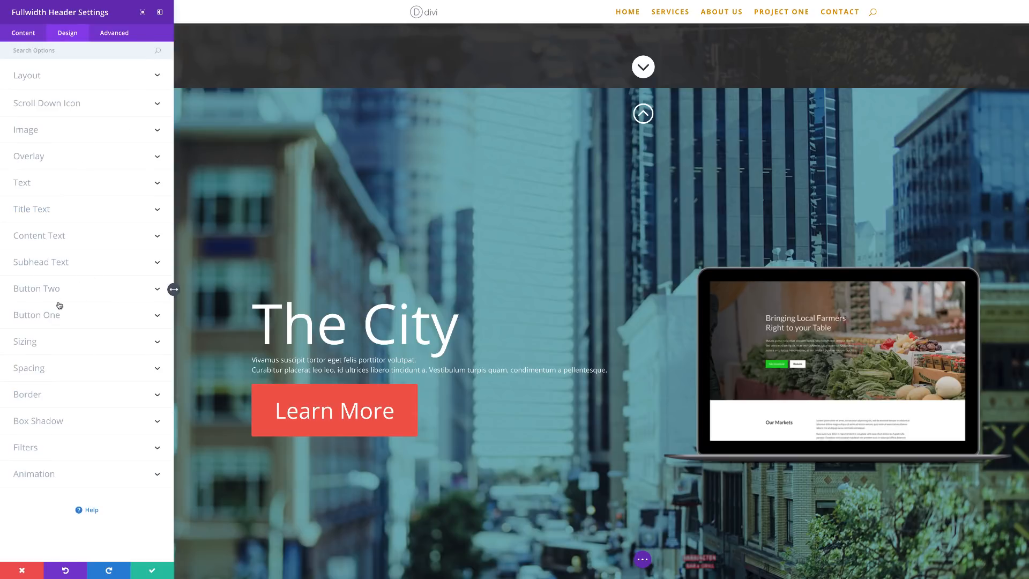
# Change both the background color and the border color of Button One to #333333
pyautogui.click(69, 316)
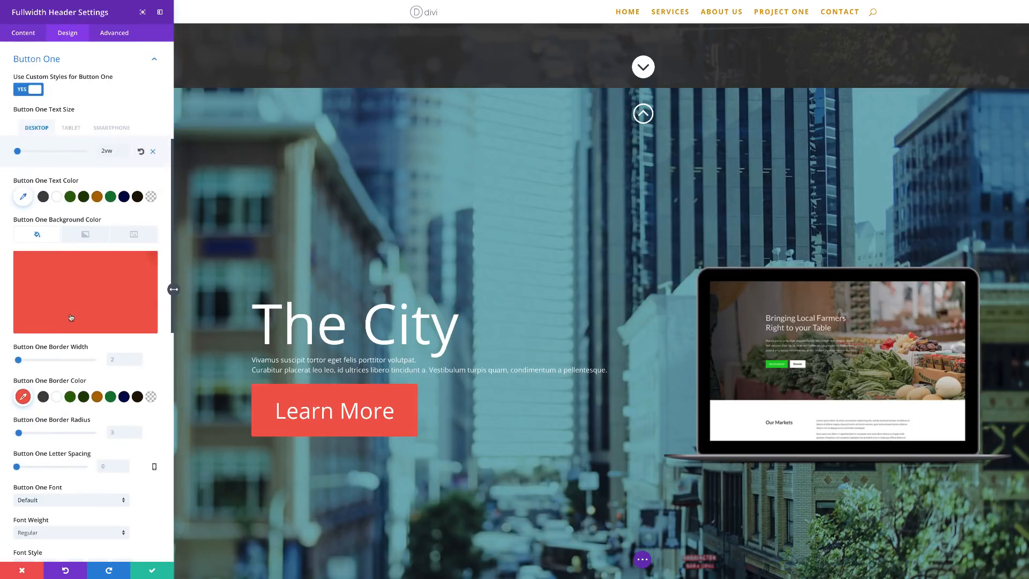
pyautogui.click(78, 283)
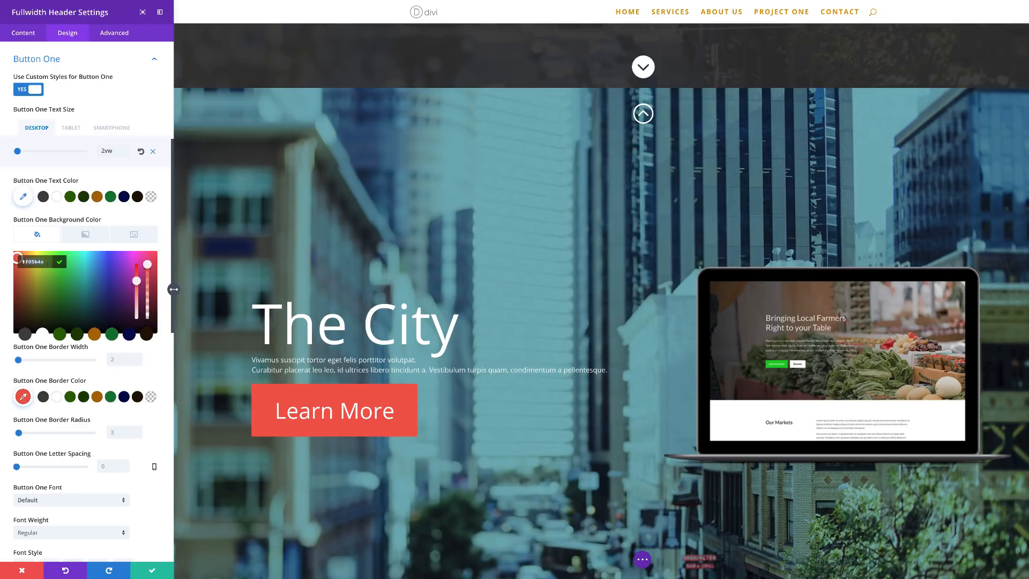
pyautogui.write('#333333')
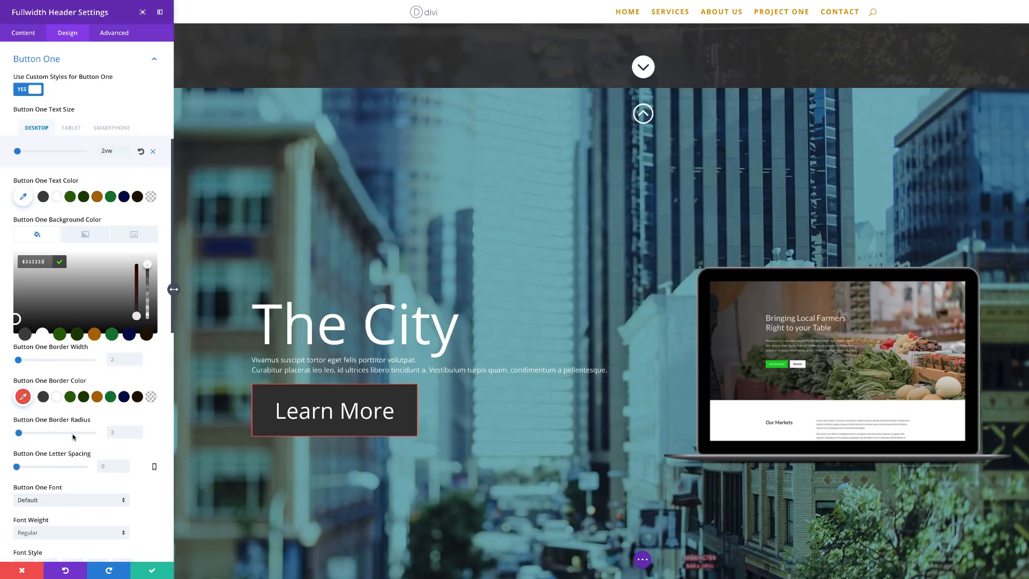
pyautogui.click(23, 397)
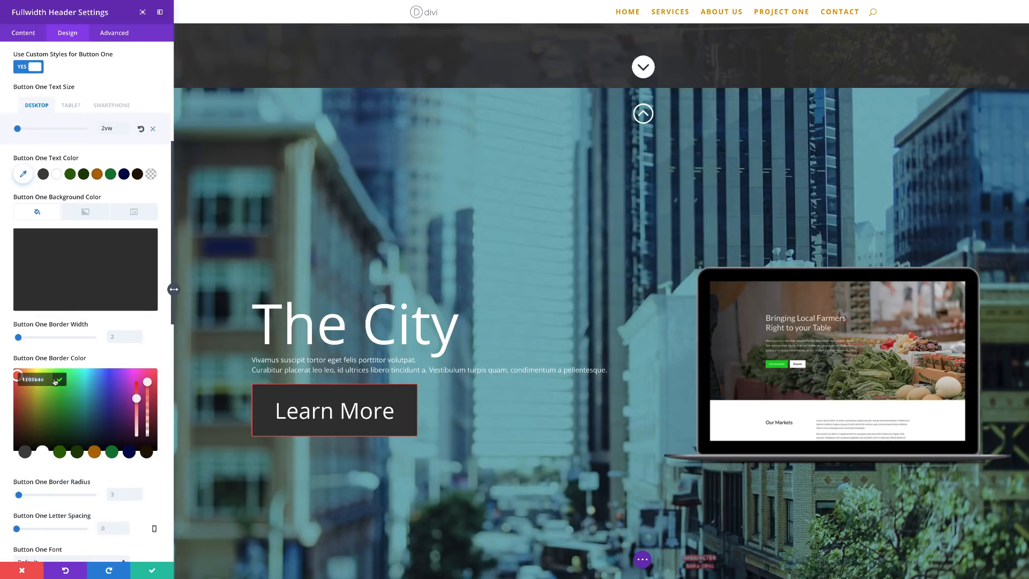
pyautogui.write('#333333')
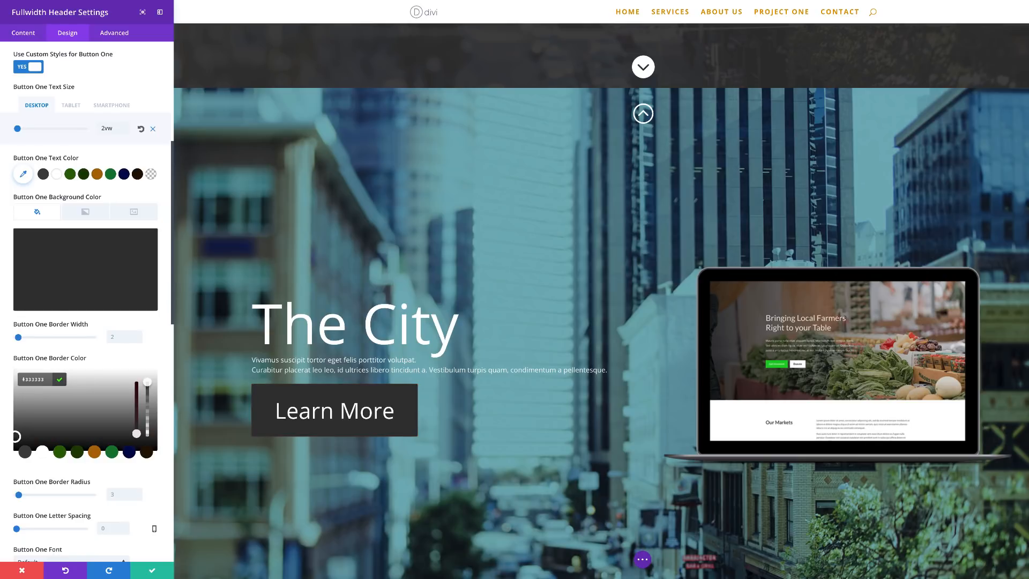
# Replace the CSS ID of The City header with three
pyautogui.click(113, 35)
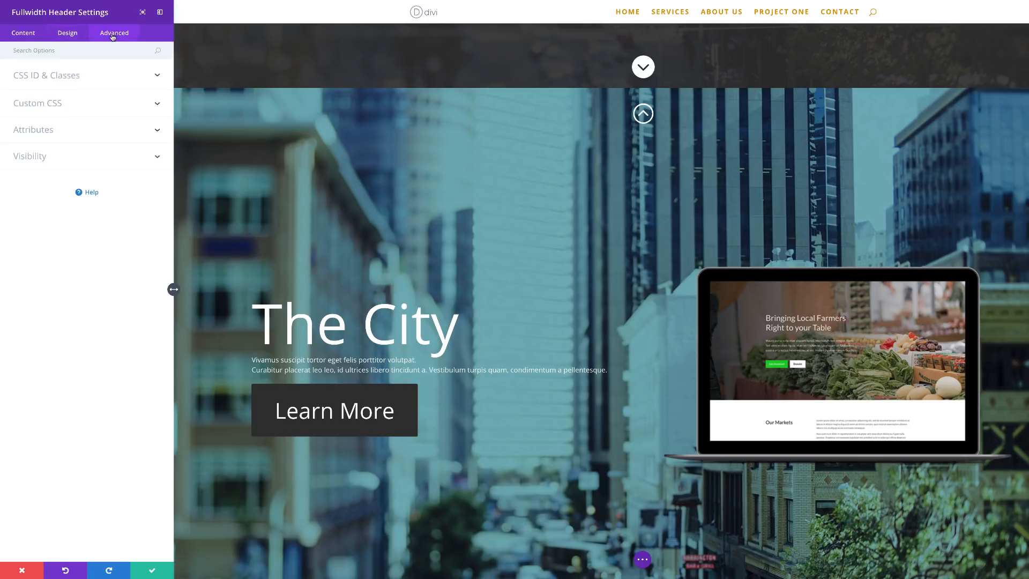
pyautogui.click(56, 78)
pyautogui.doubleClick(35, 107)
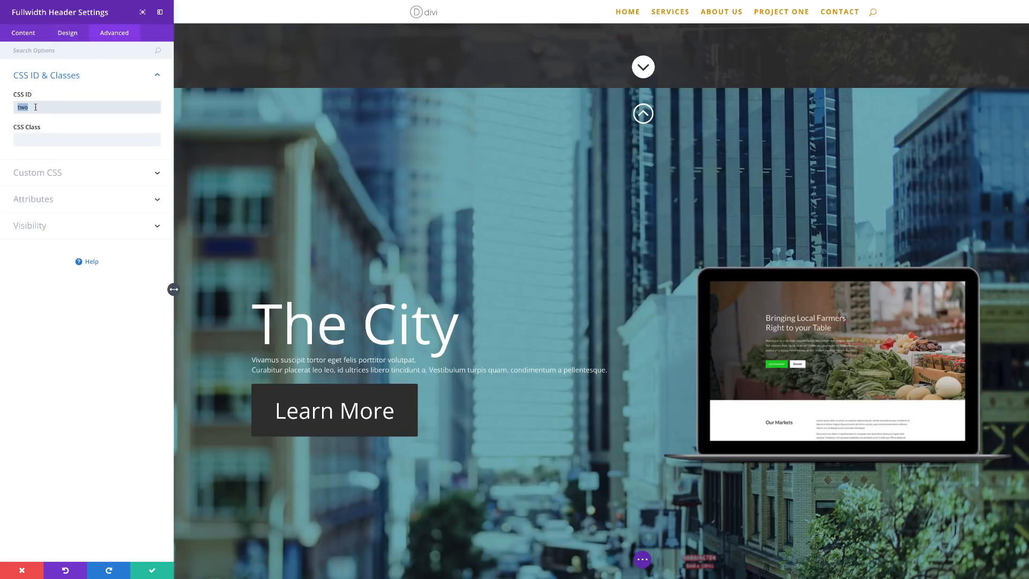
pyautogui.write('three')
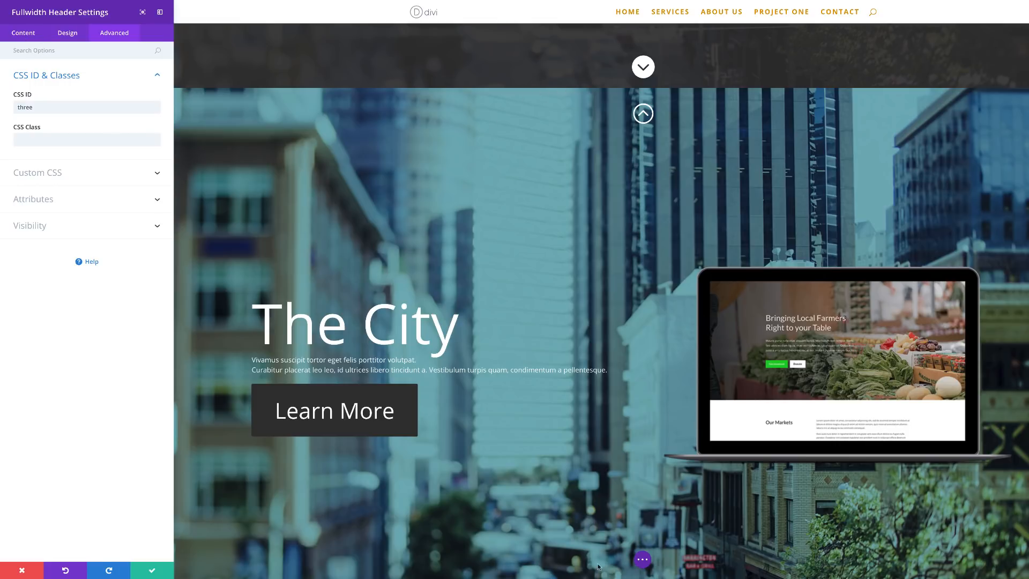
# Add a background gradient to The City header with #f05b4c as its first color
pyautogui.click(28, 36)
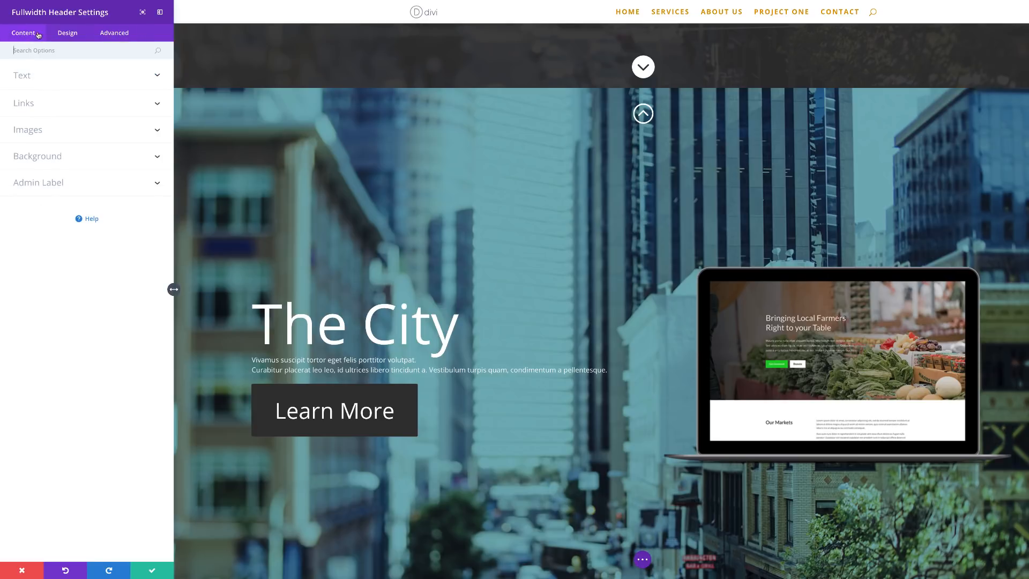
pyautogui.click(43, 157)
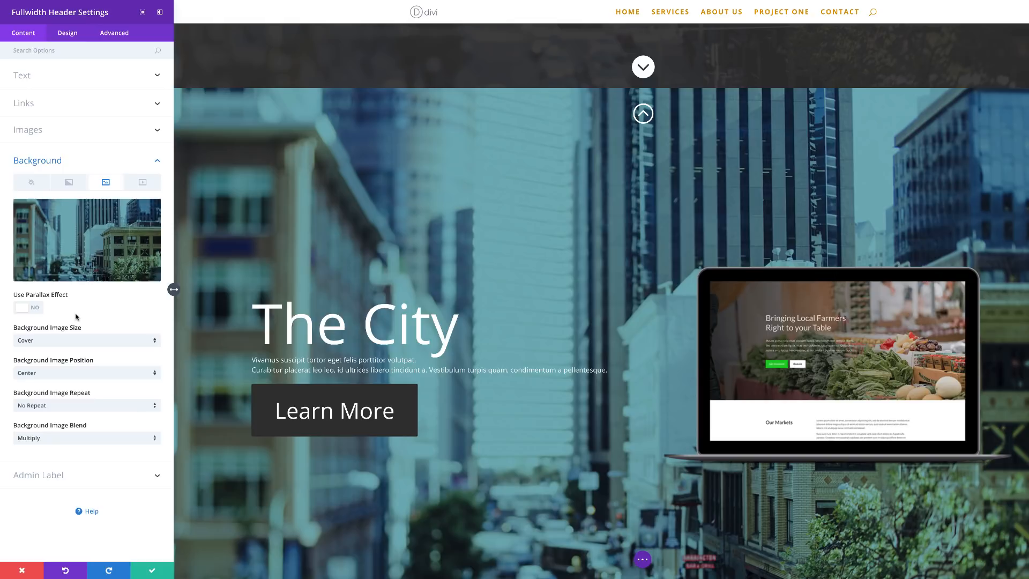
pyautogui.click(69, 184)
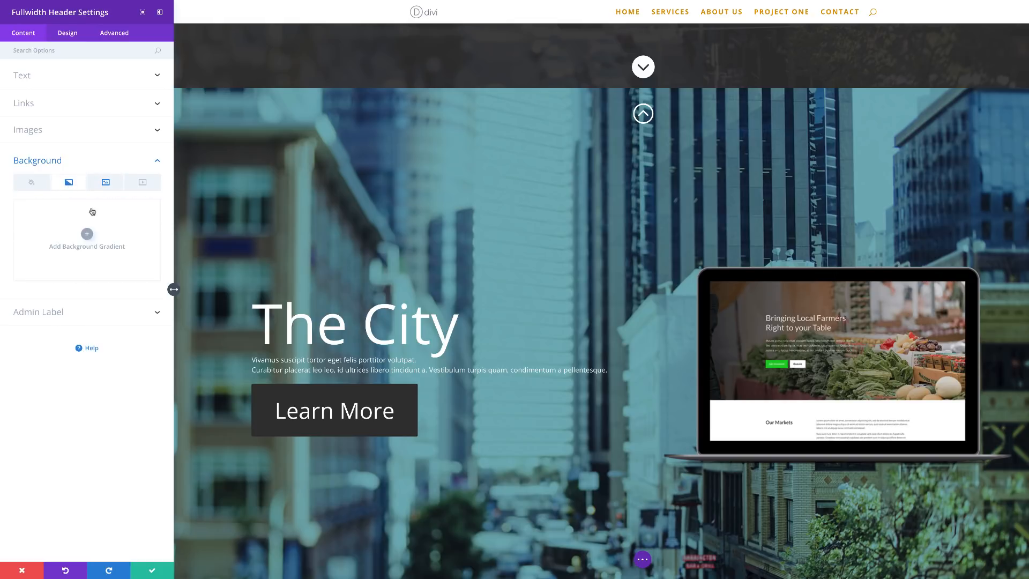
pyautogui.click(89, 234)
pyautogui.click(20, 298)
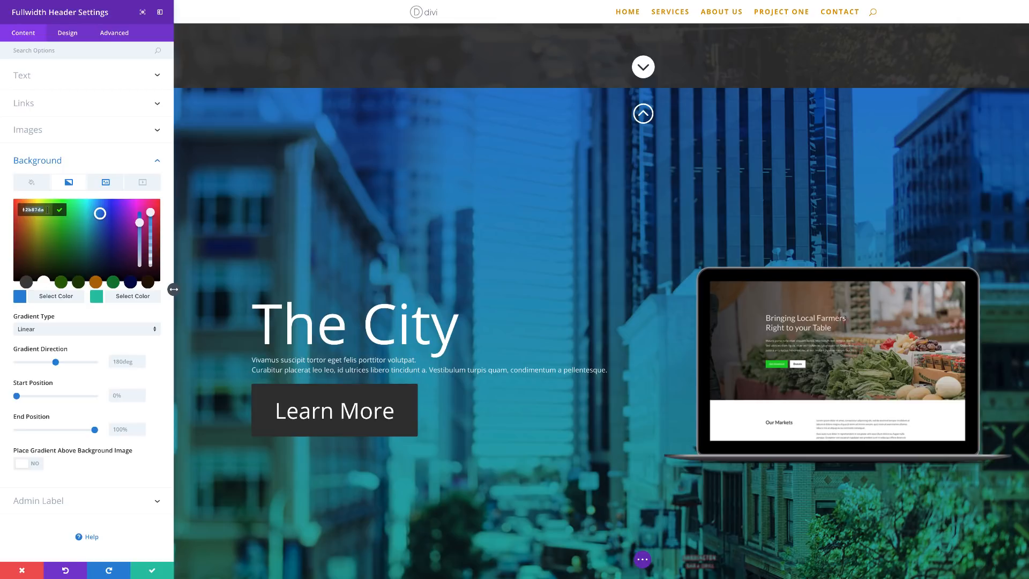
pyautogui.write('#f05b4c')
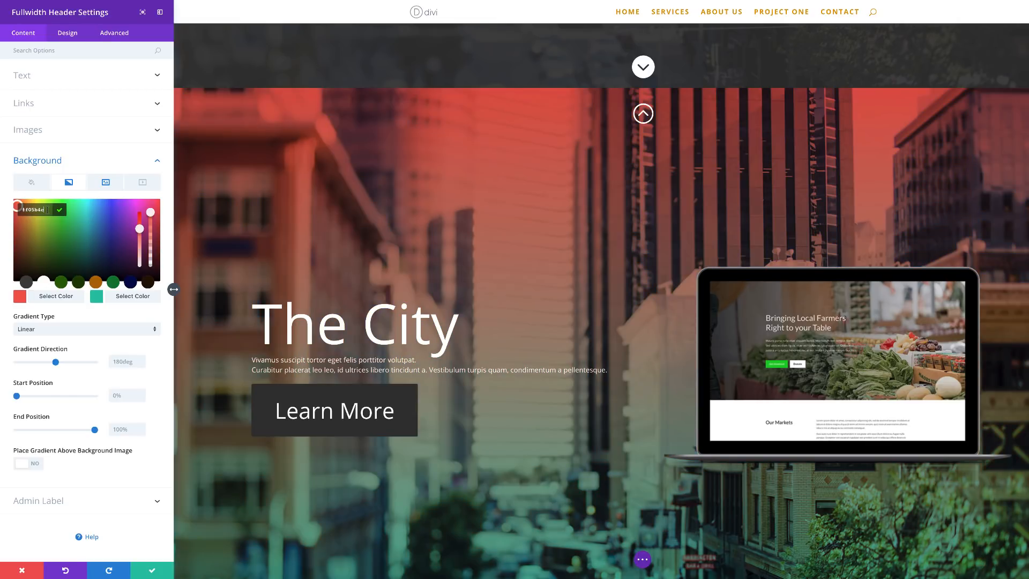
# Make the second gradient color fully transparent grey, rgba(196,196,196,0)
pyautogui.click(96, 297)
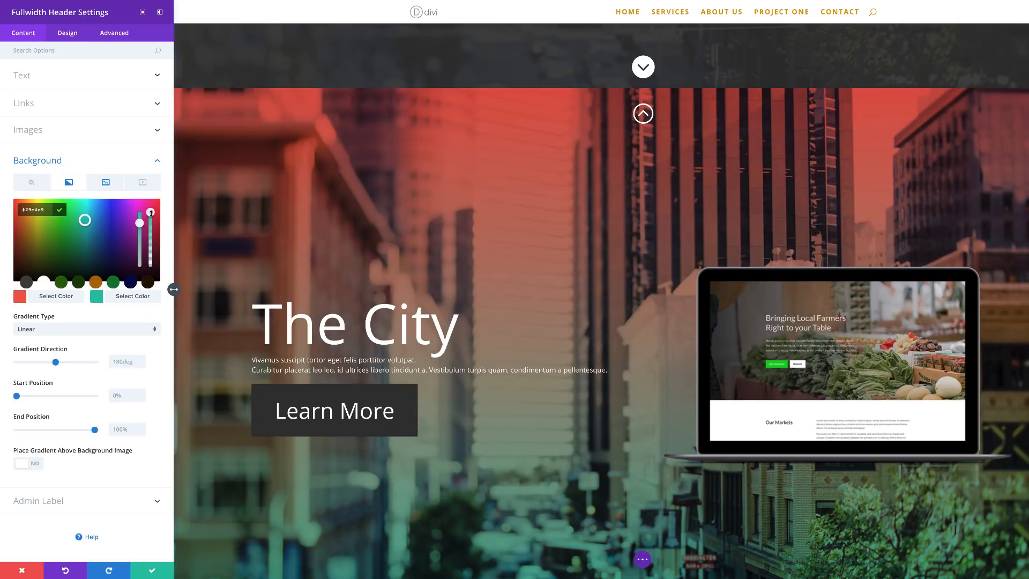
pyautogui.moveTo(151, 213); pyautogui.dragTo(151, 264)
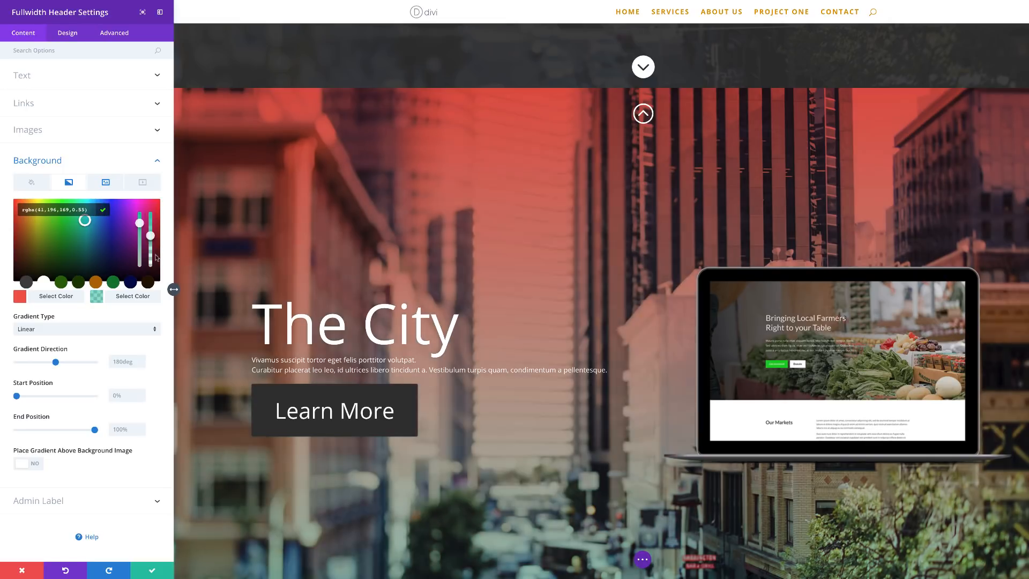
pyautogui.click(139, 262)
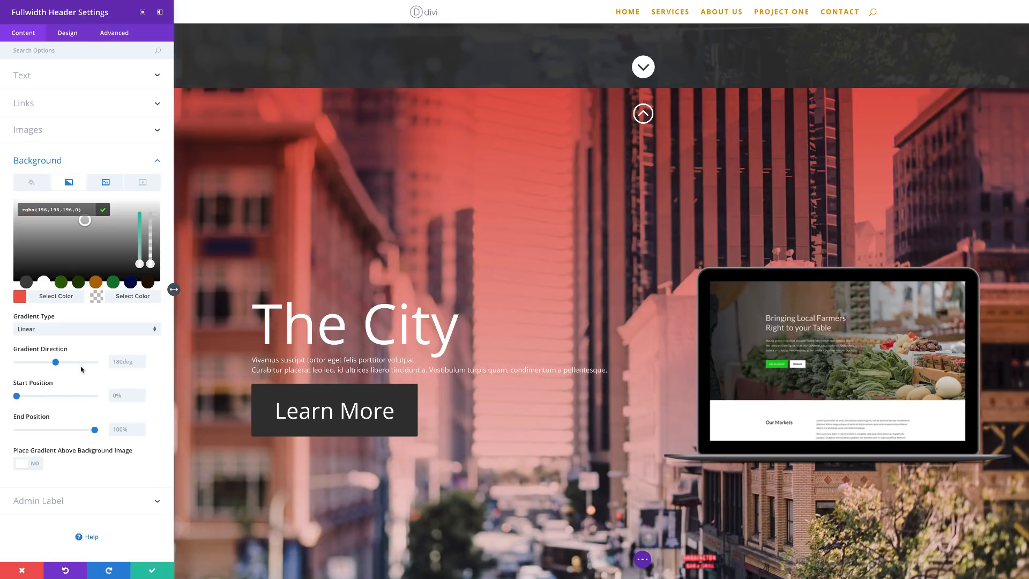
# Set the gradient direction to 90deg, start position to 50% and end position to 4%, place it above the background image, and save the header
pyautogui.click(125, 361)
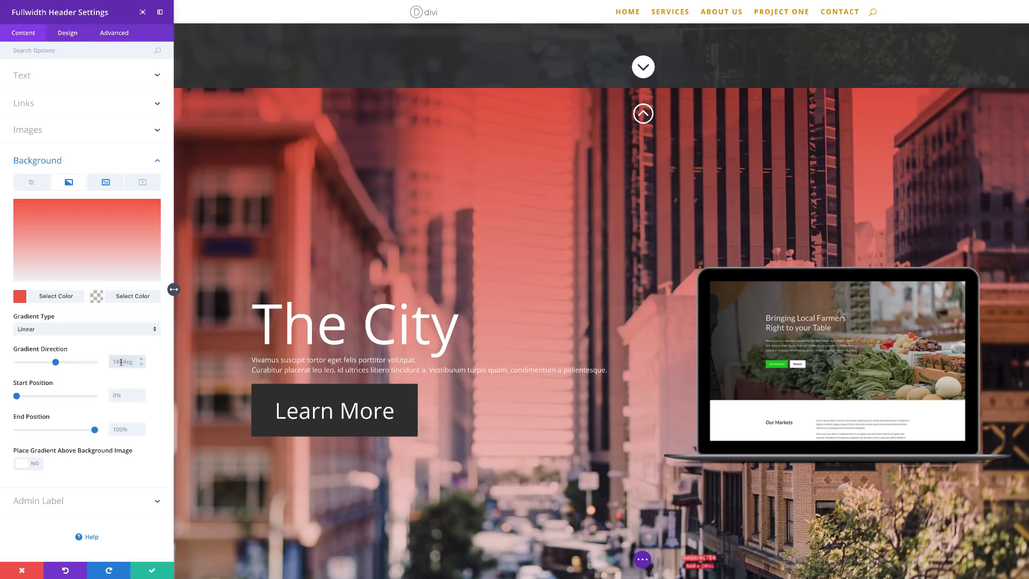
pyautogui.write('90')
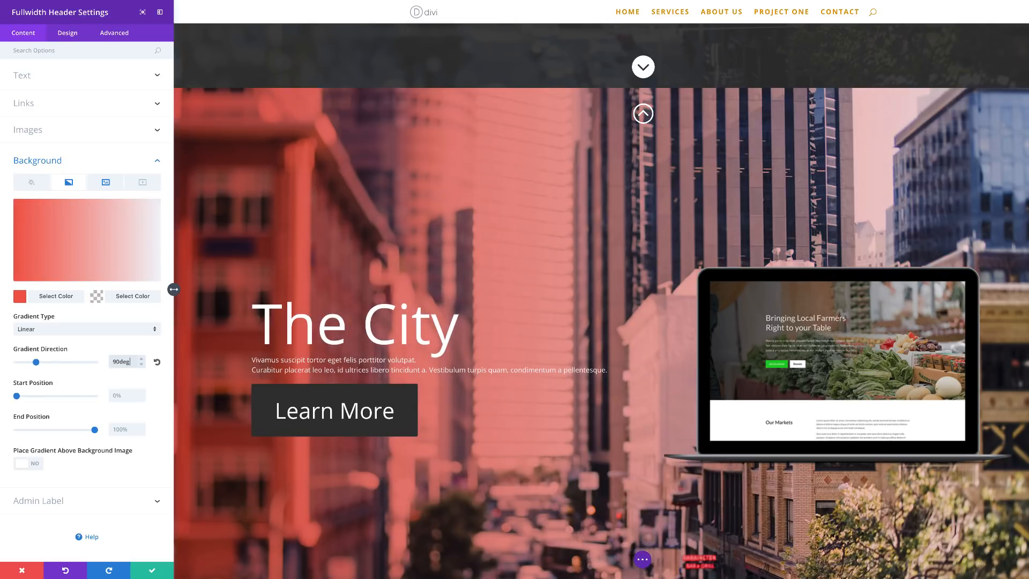
pyautogui.click(114, 396)
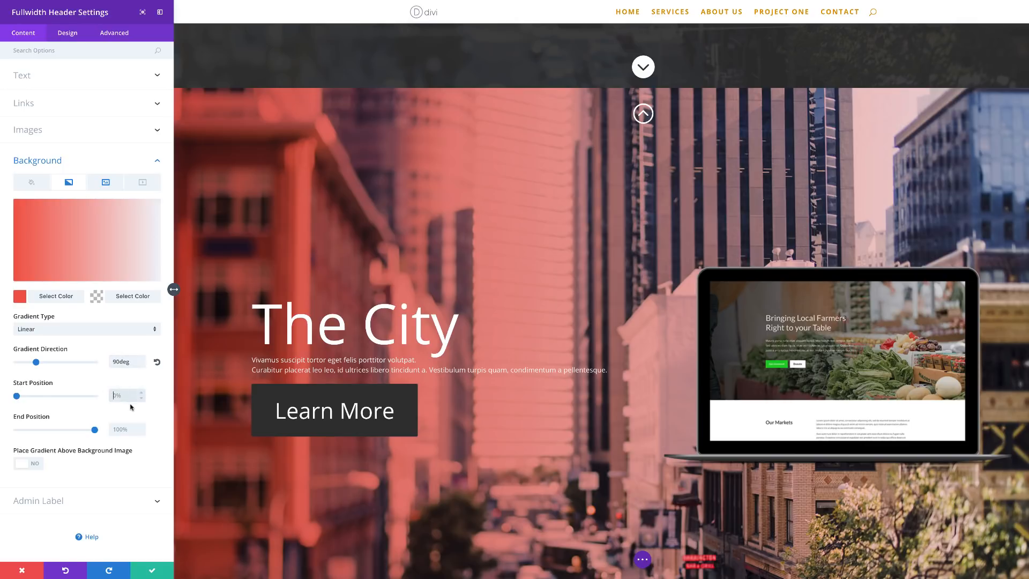
pyautogui.write('50')
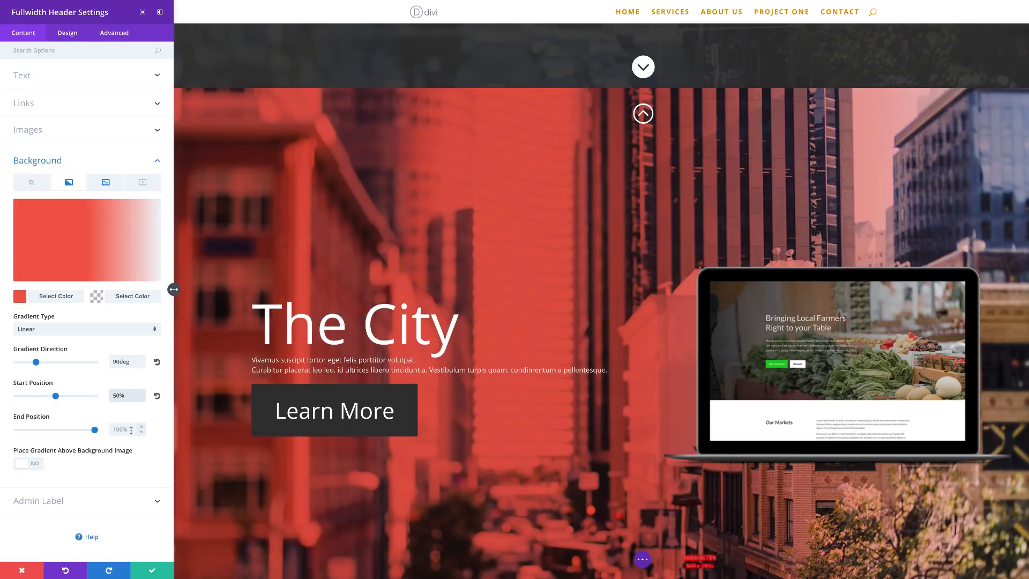
pyautogui.click(124, 429)
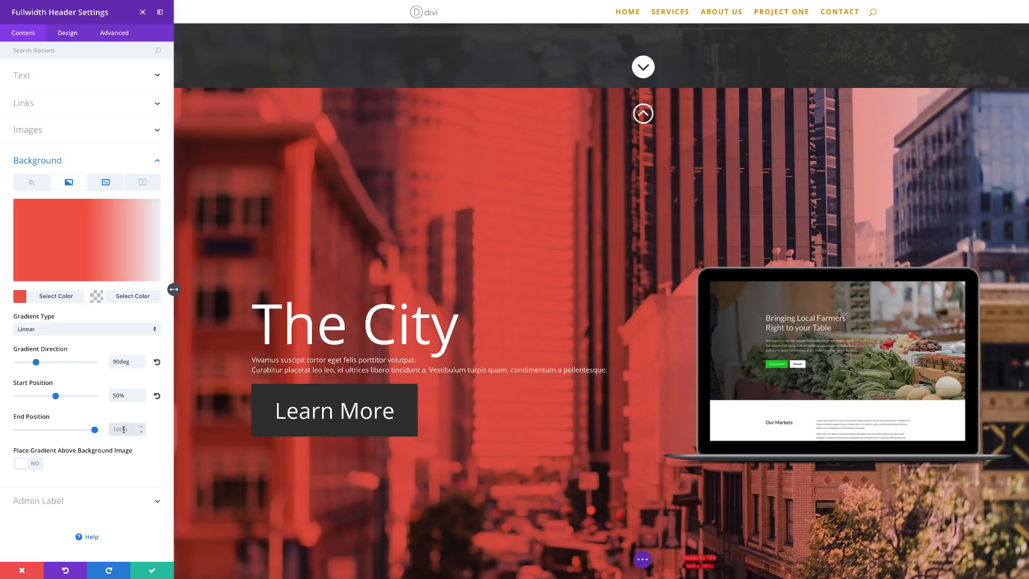
pyautogui.write('4%')
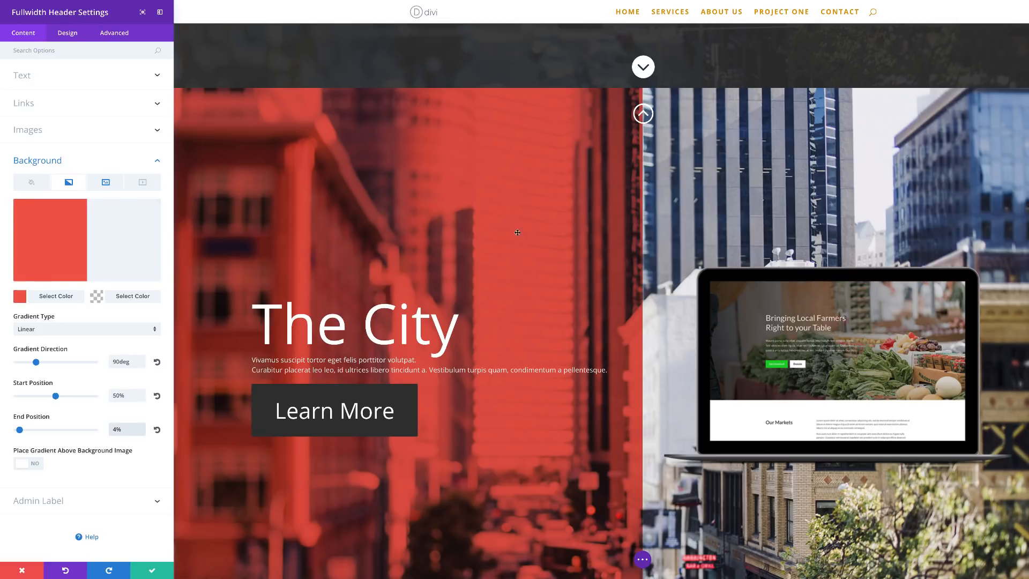
pyautogui.click(36, 466)
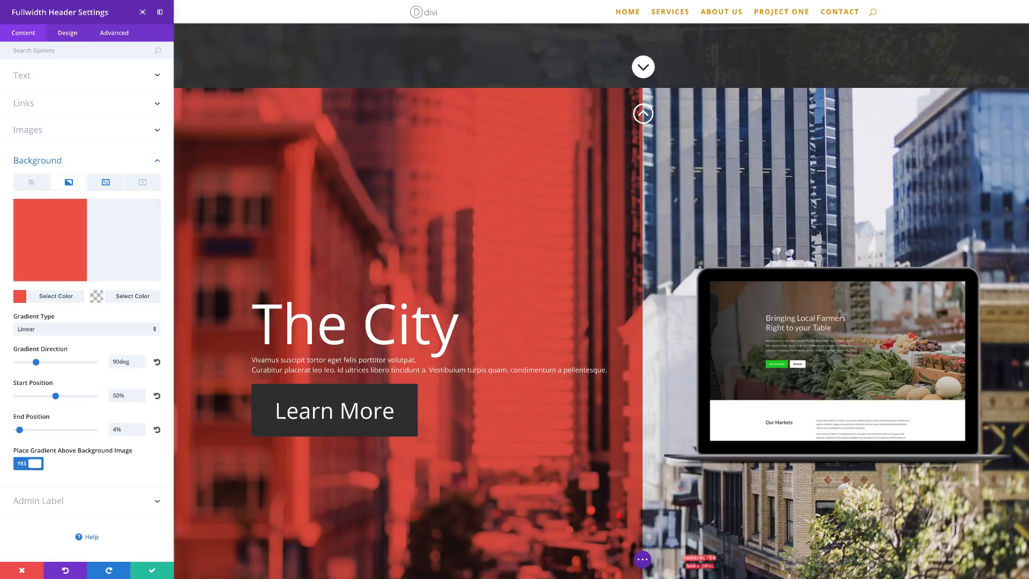
pyautogui.click(152, 571)
# Duplicate the section containing the half-red The City header
pyautogui.scroll(-2, 434, 370)
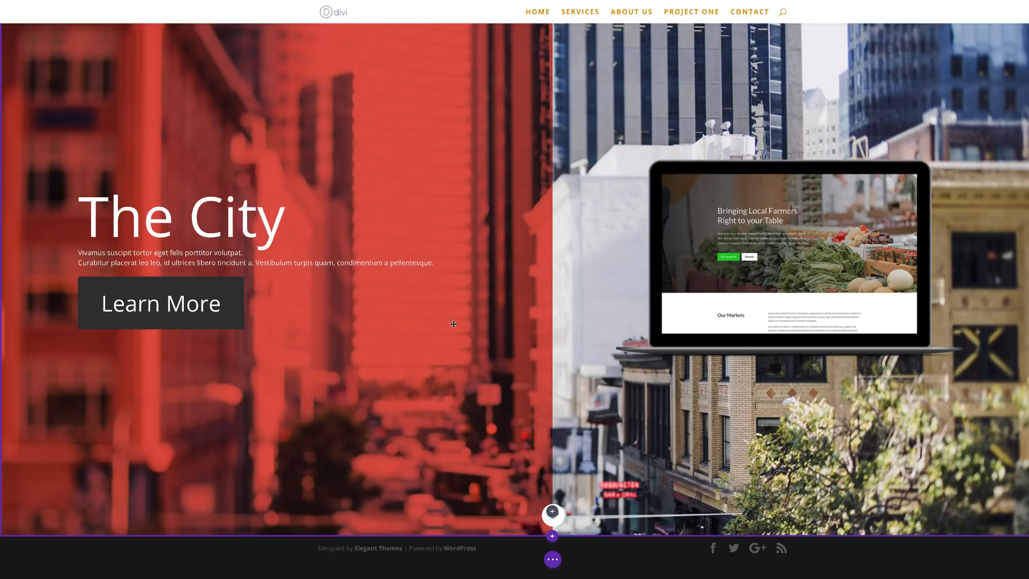
pyautogui.scroll(5, 434, 370)
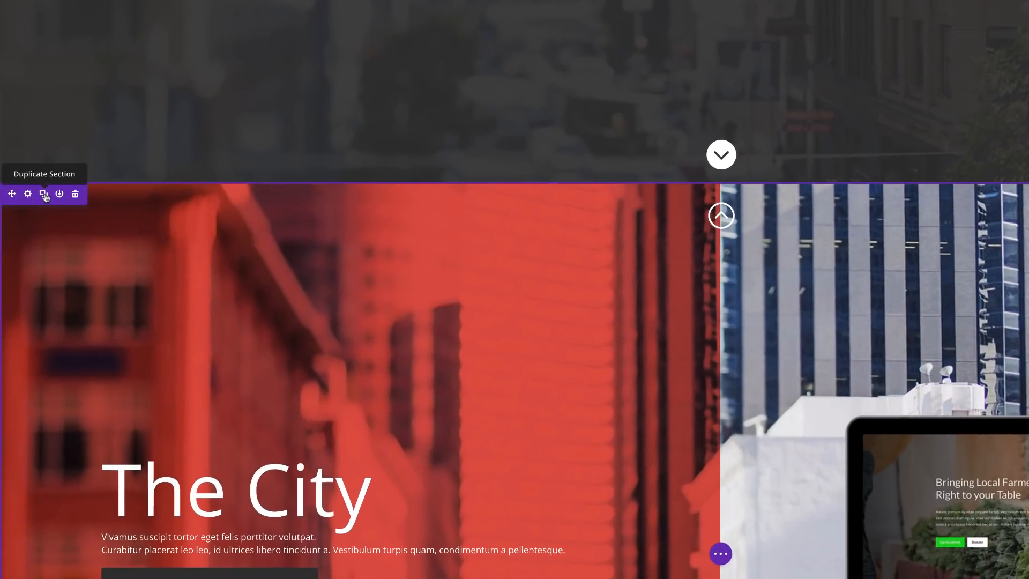
pyautogui.scroll(-1, 353, 369)
pyautogui.scroll(-5, 461, 305)
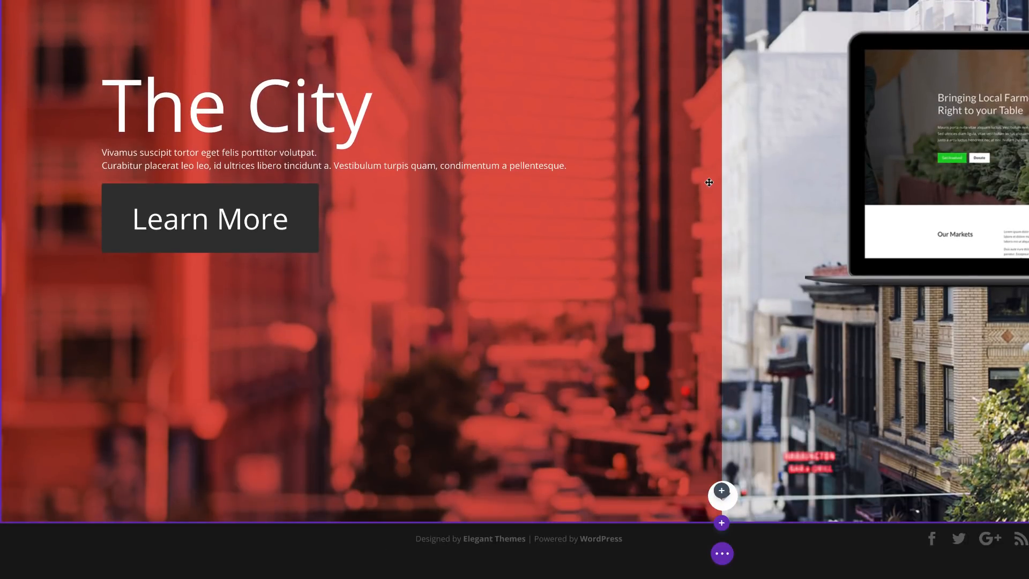
pyautogui.scroll(3, 704, 189)
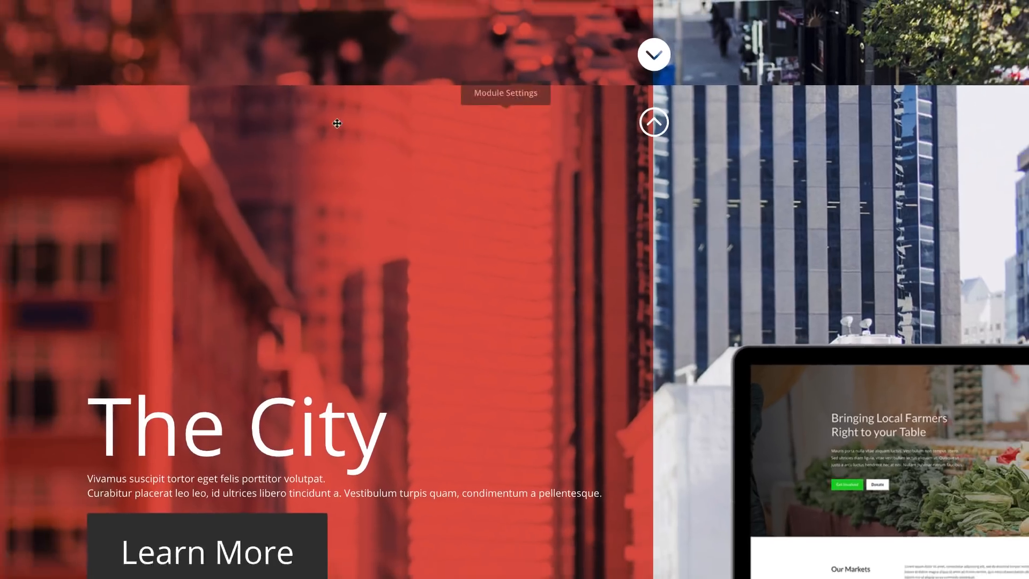
# Open the duplicated The City header's settings and clear its title, subheading and content text
pyautogui.click(489, 101)
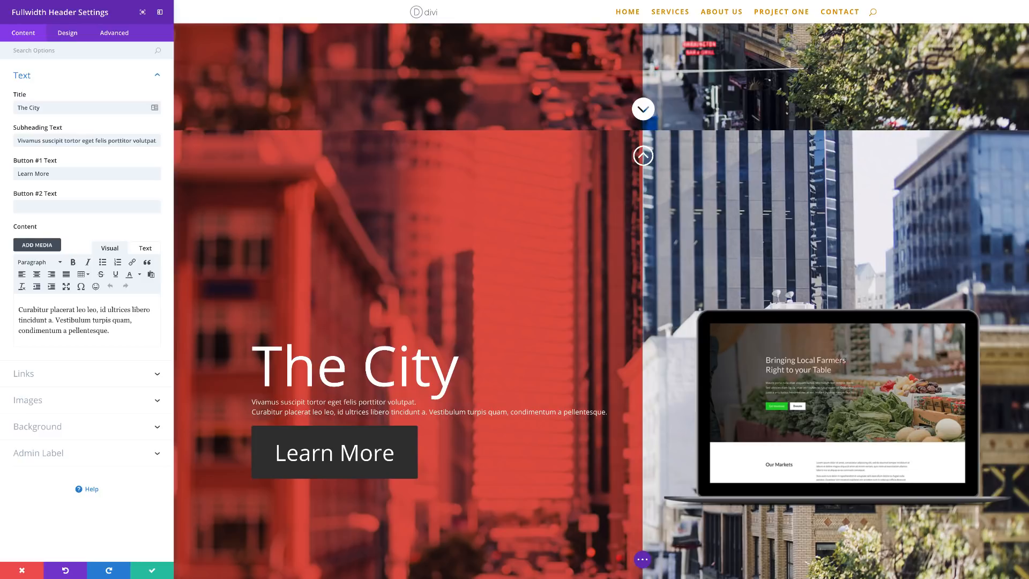
pyautogui.click(64, 110)
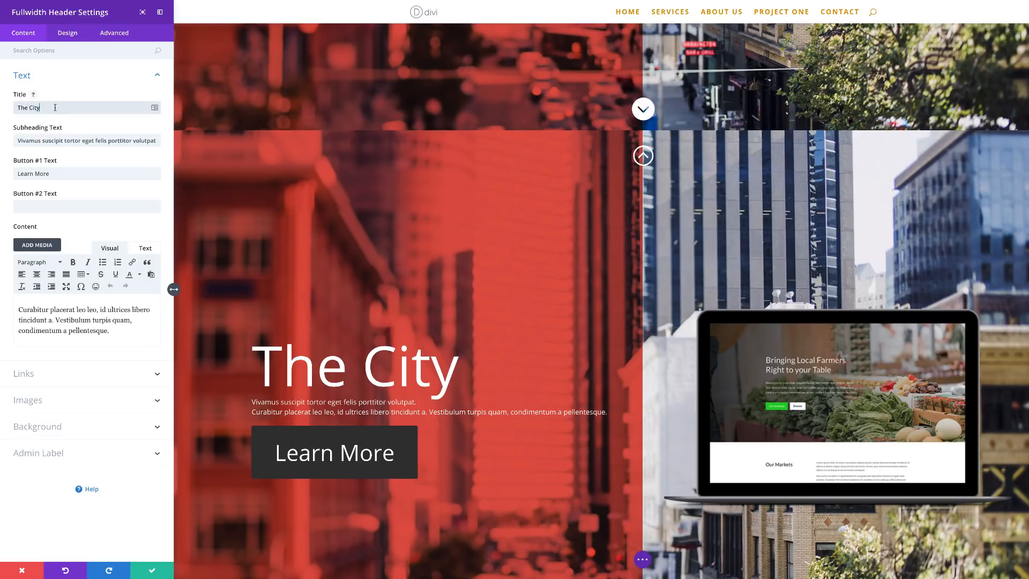
pyautogui.hotkey('ctrl', 'a')
pyautogui.press('BackSpace')
pyautogui.tripleClick(86, 140)
pyautogui.press('BackSpace')
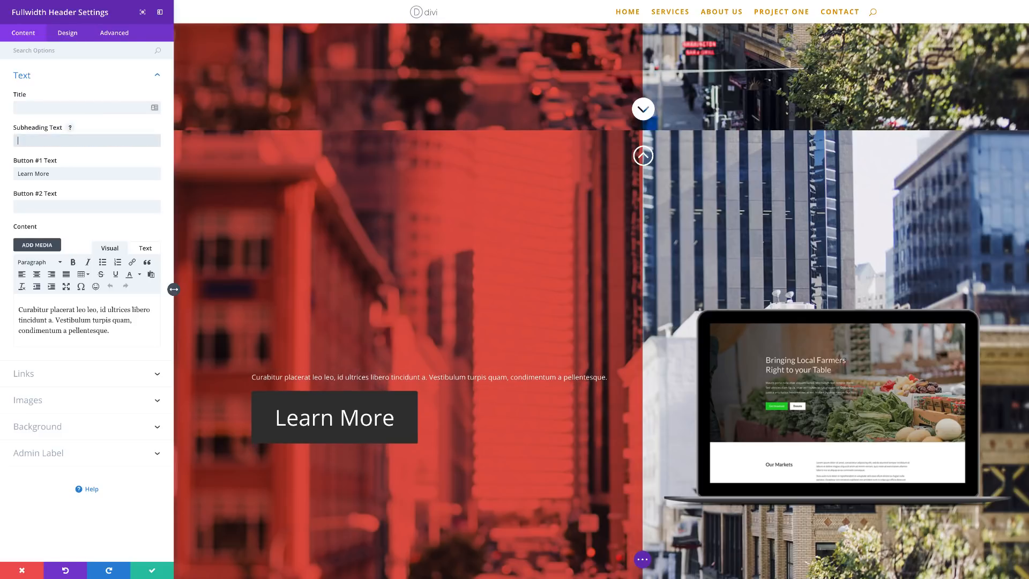
pyautogui.moveTo(117, 332); pyautogui.dragTo(13, 309)
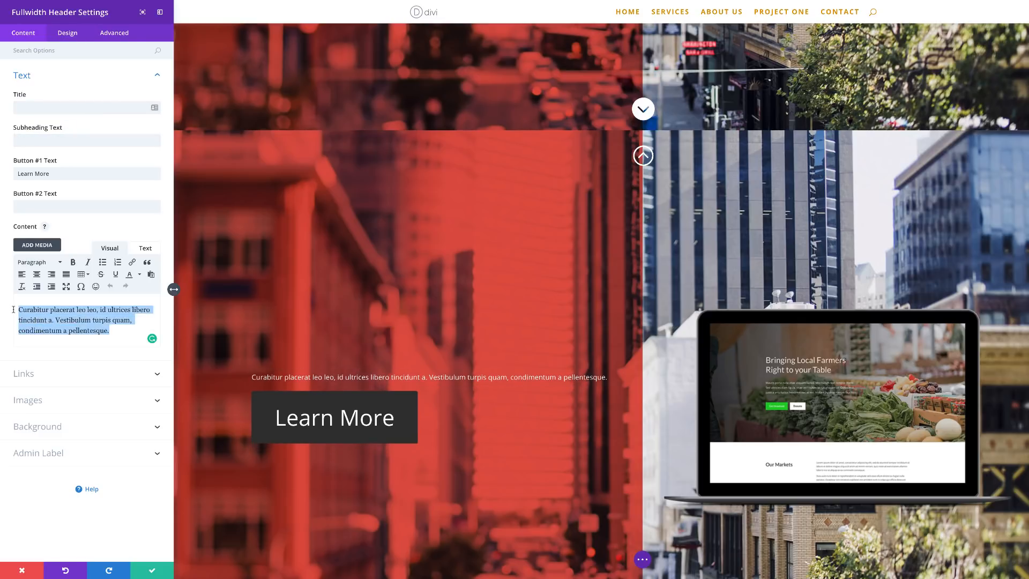
pyautogui.press('BackSpace')
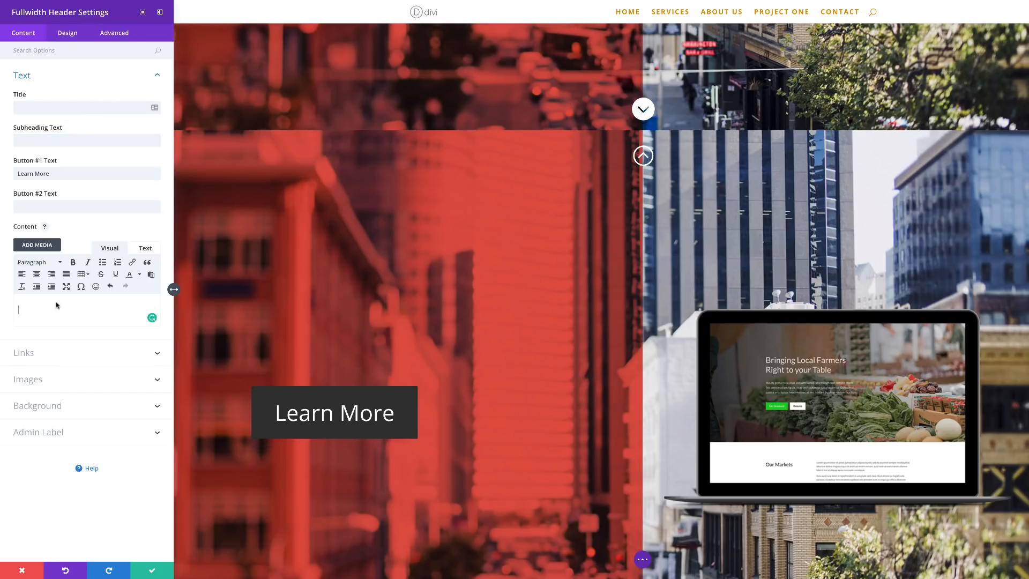
# Enter the header content as HTML: <h1><span style="color: #333;">The</span> City</h1> followed by "Vivamus suscipit tortor eget felis porttitor volutpat."
pyautogui.click(143, 248)
pyautogui.click(51, 267)
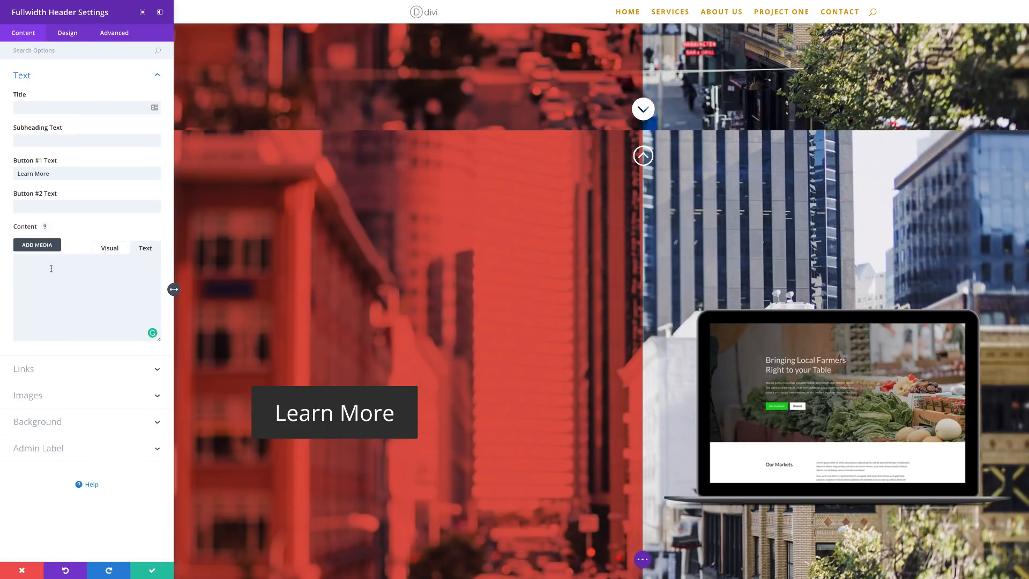
pyautogui.write('<h1><span style="color: #333;">The</span> City</h1> Vivamus suscipit tortor eget felis porttitor volutpat.')
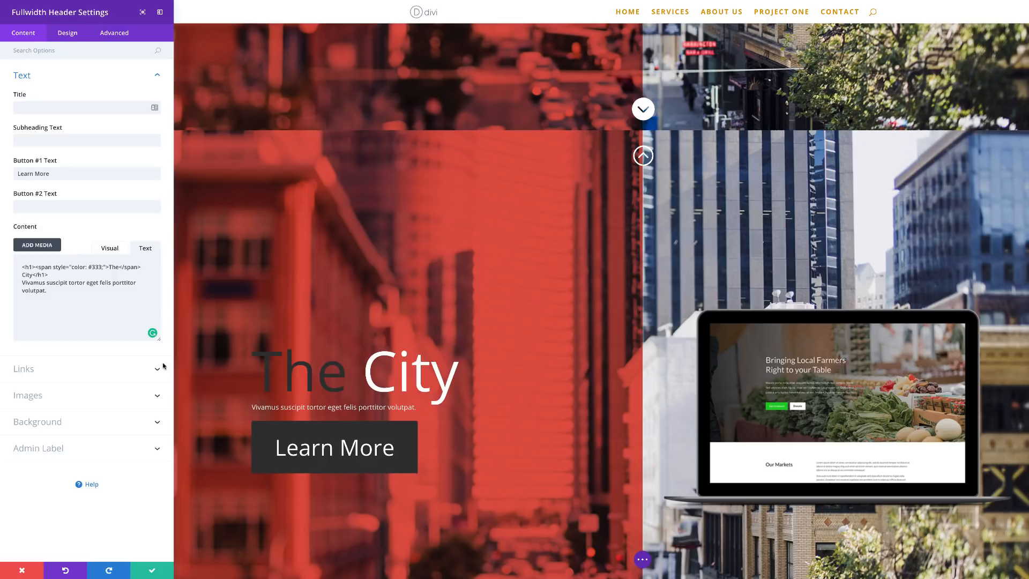
# Set the header's Button #2 URL to #three
pyautogui.click(33, 370)
pyautogui.click(33, 171)
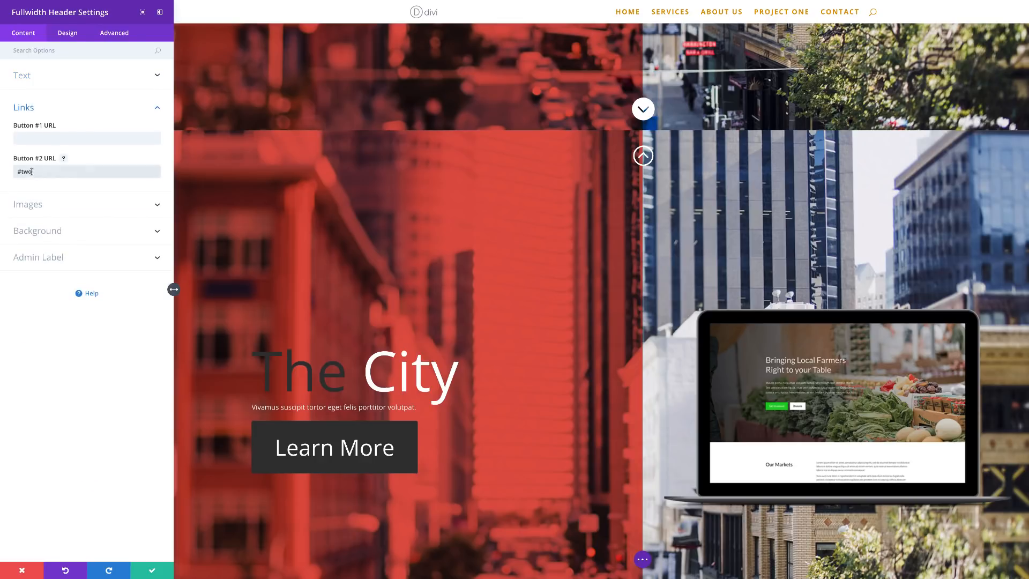
pyautogui.write('#three')
pyautogui.moveTo(32, 172); pyautogui.dragTo(2, 173)
pyautogui.click(18, 172)
pyautogui.moveTo(31, 171); pyautogui.dragTo(13, 170)
pyautogui.press('BackSpace')
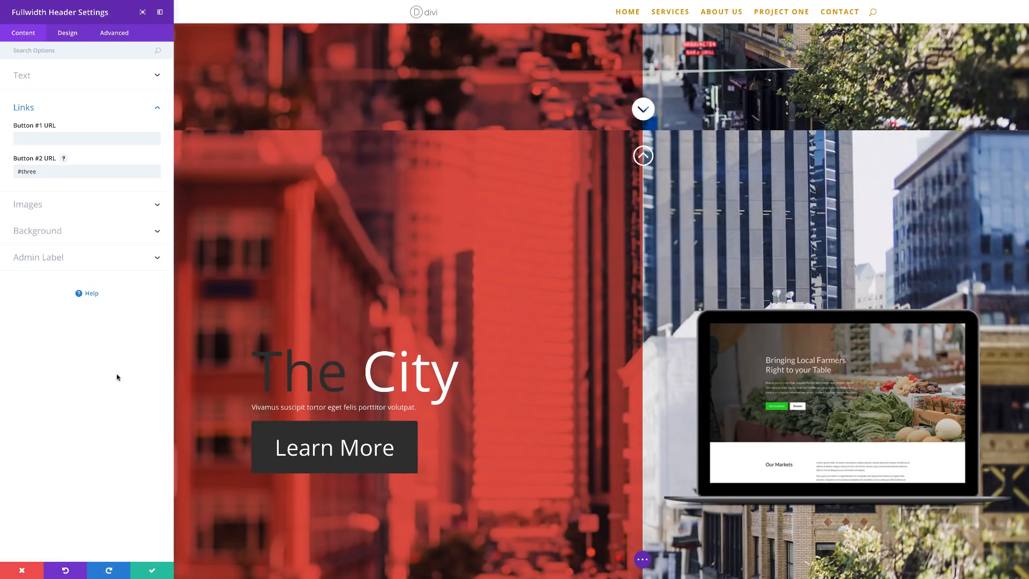
# Set the header's background gradient colors to rgba(240,91,76,0.88) and rgba(51,51,51,0.88)
pyautogui.click(48, 233)
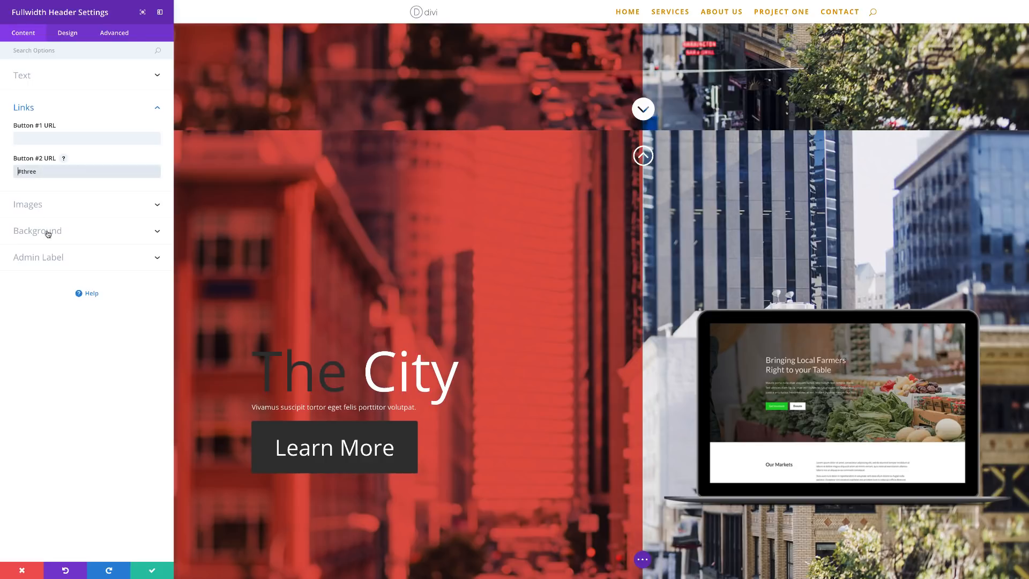
pyautogui.click(48, 232)
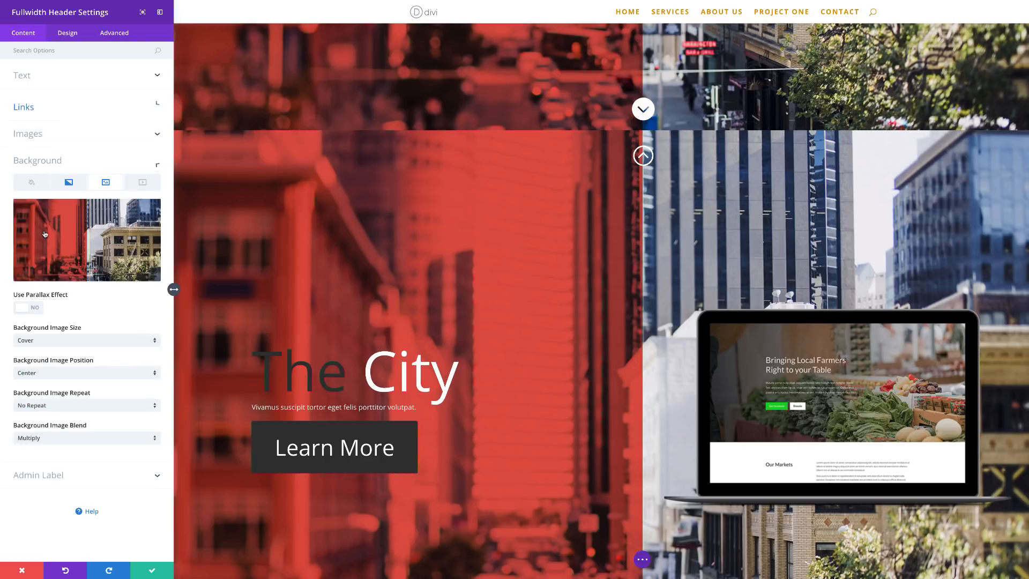
pyautogui.click(68, 183)
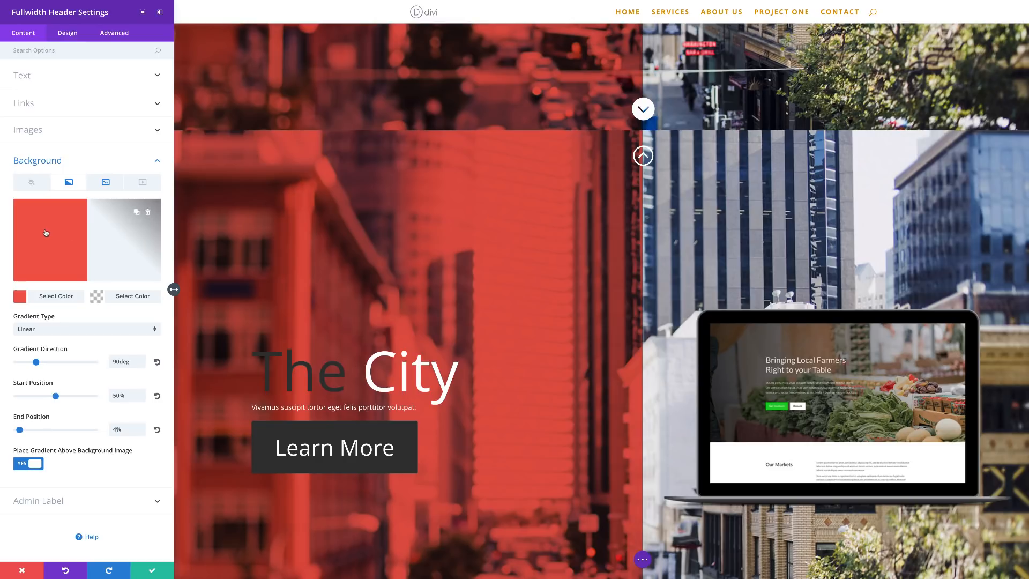
pyautogui.click(19, 298)
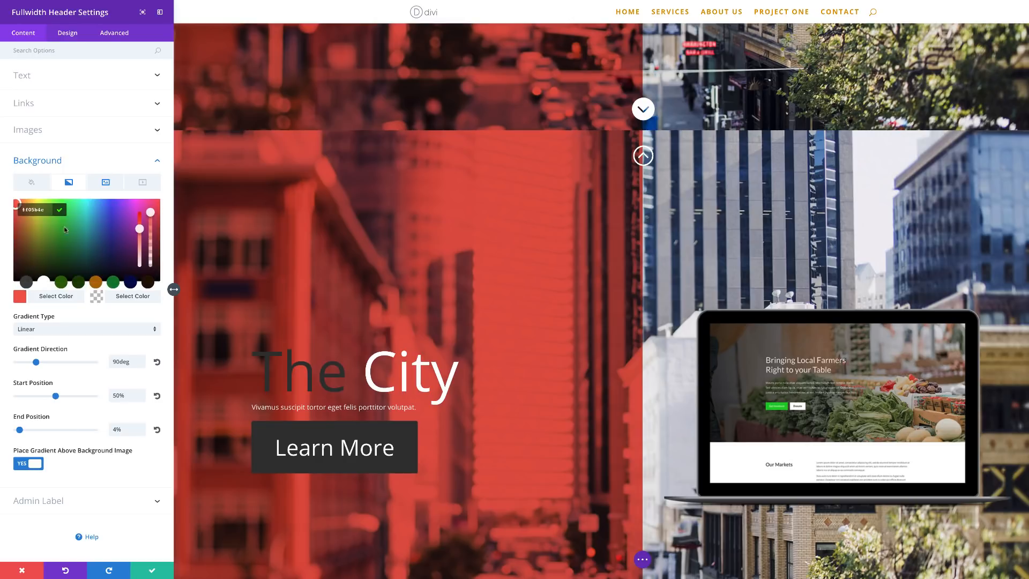
pyautogui.moveTo(154, 212); pyautogui.dragTo(152, 224)
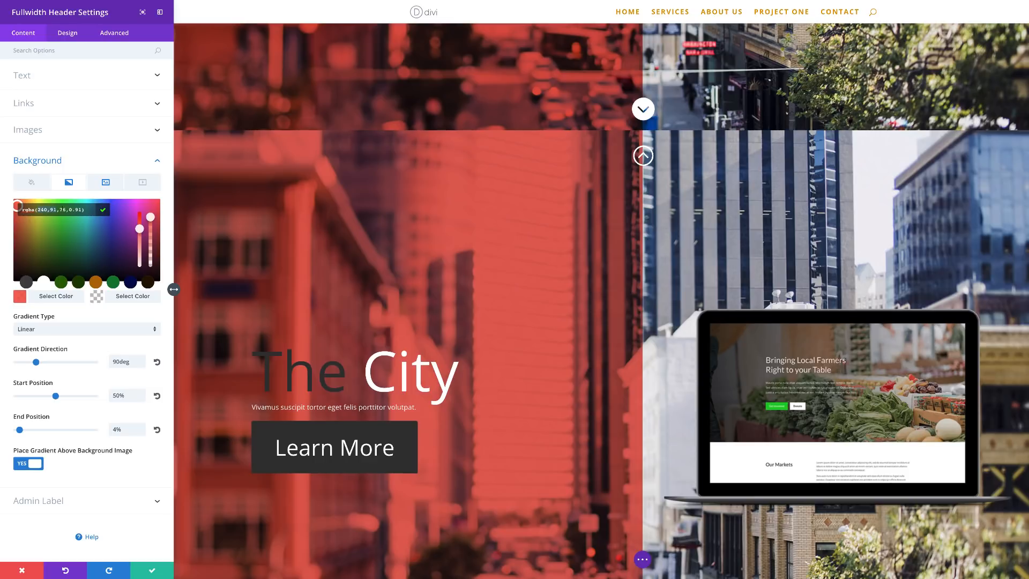
pyautogui.press('BackSpace')
pyautogui.press('BackSpace')
pyautogui.write('88')
pyautogui.click(97, 298)
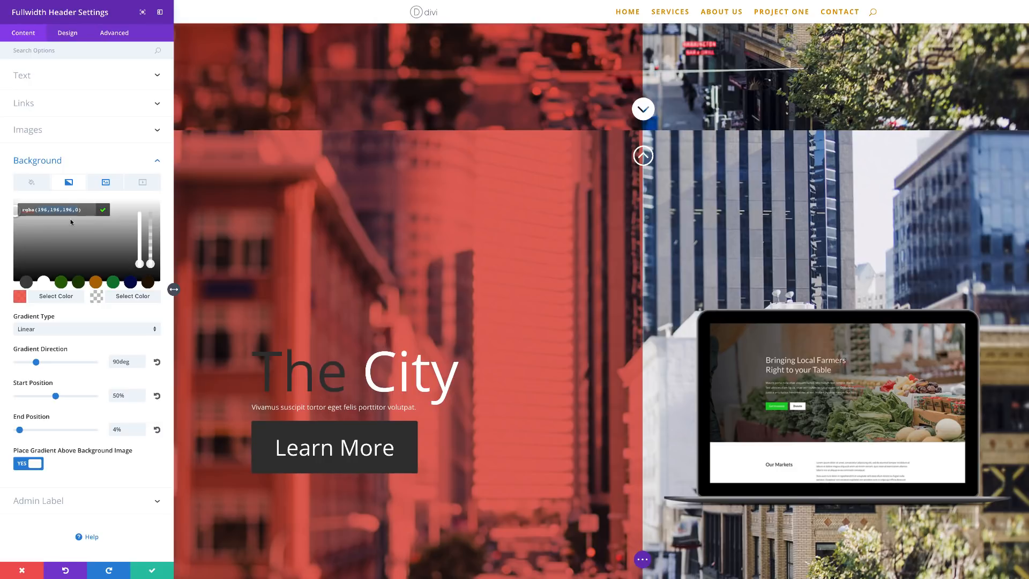
pyautogui.write('51,51,51,0.88')
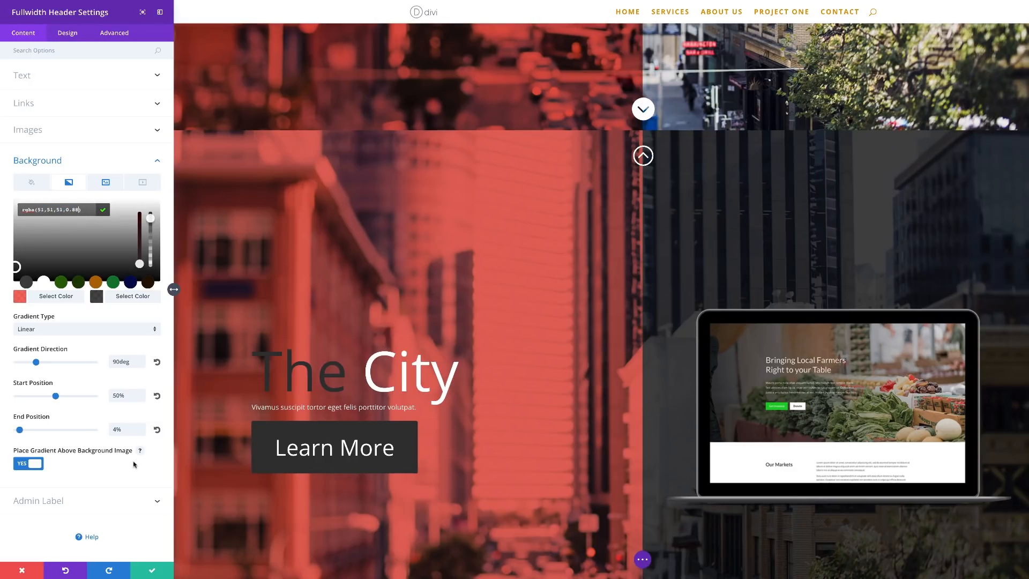
# Set the header's background image blend to Normal
pyautogui.click(108, 183)
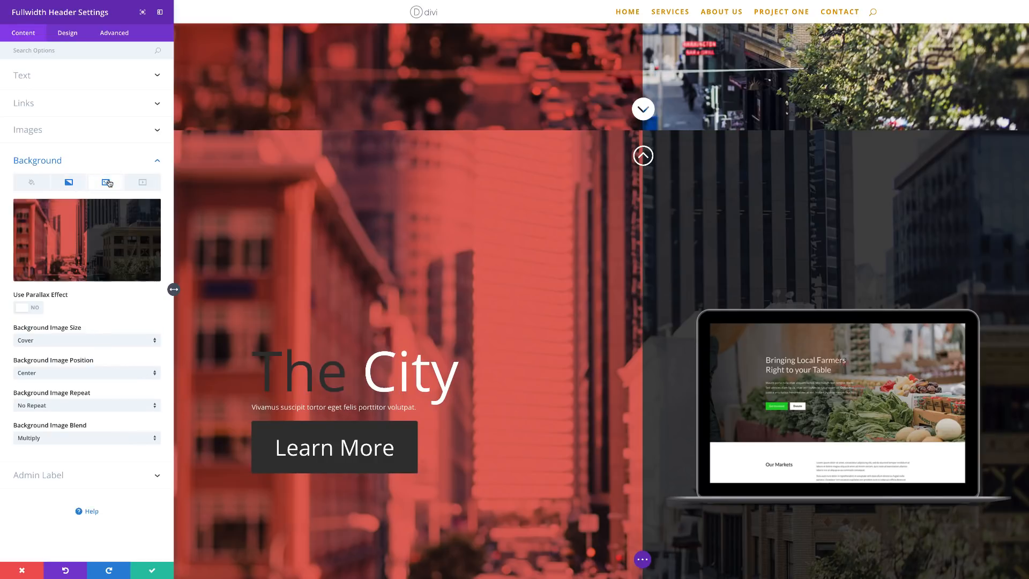
pyautogui.click(65, 441)
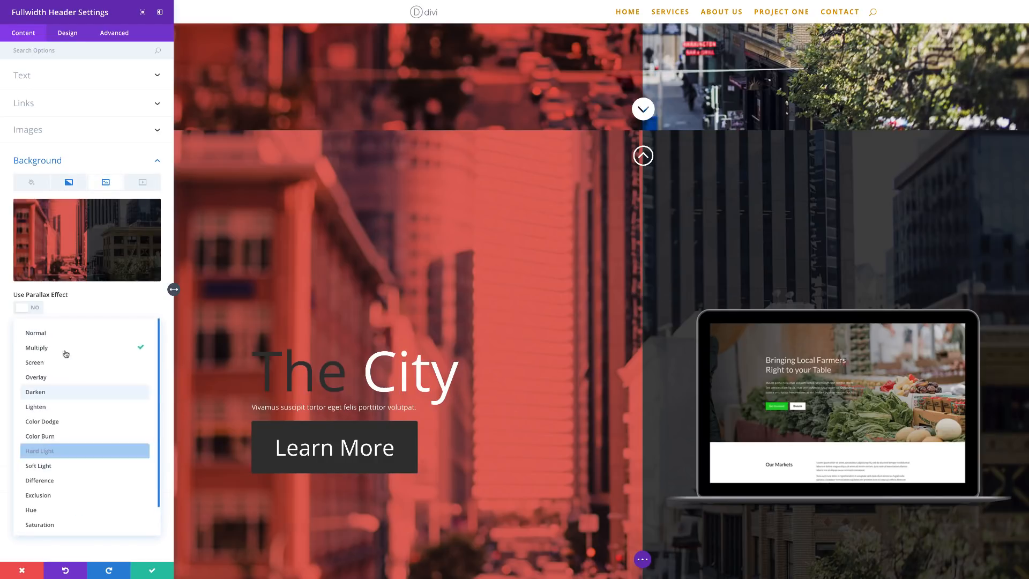
pyautogui.click(64, 334)
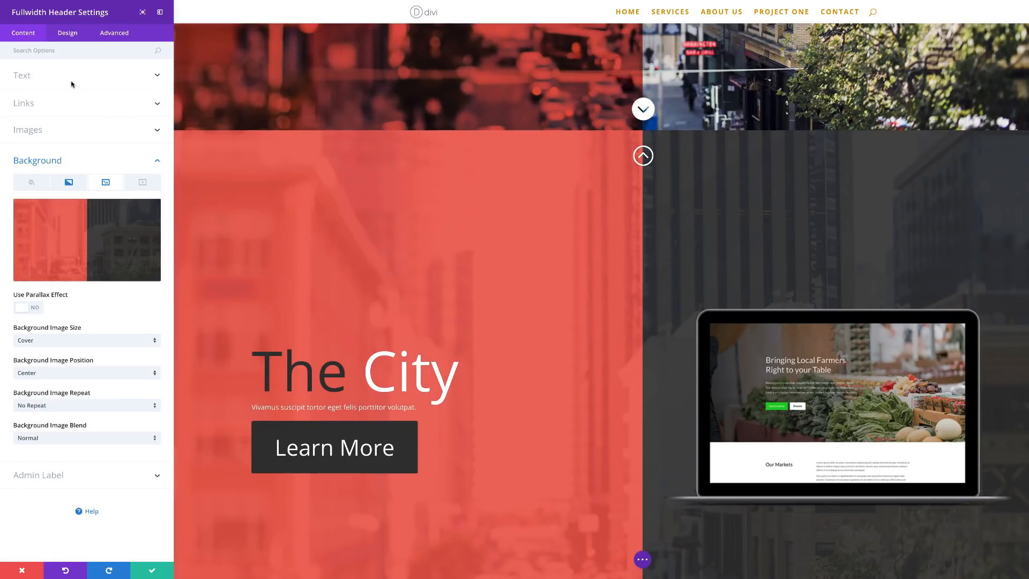
# Center the header's text and logo orientation in its layout design settings
pyautogui.click(67, 35)
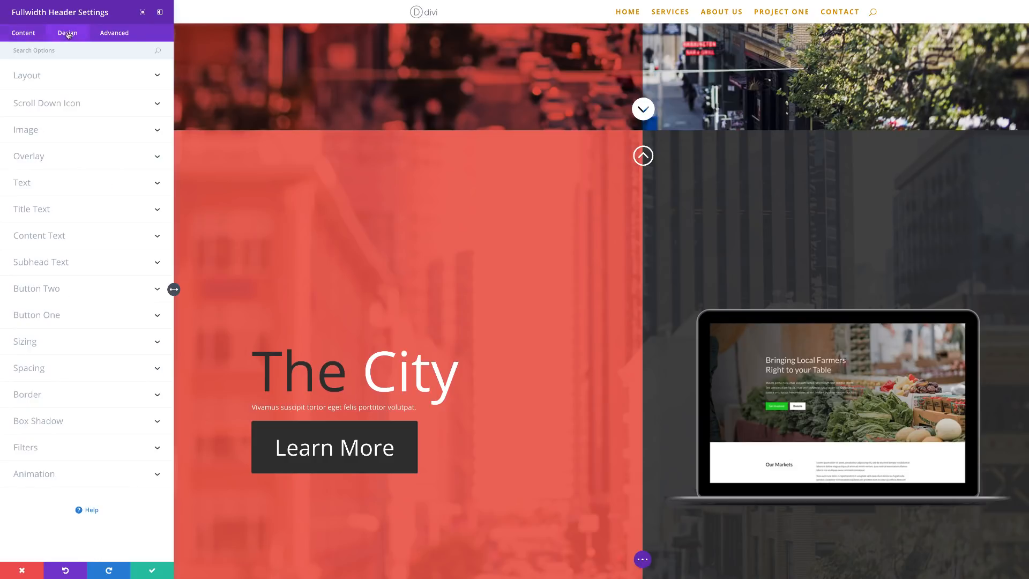
pyautogui.click(38, 80)
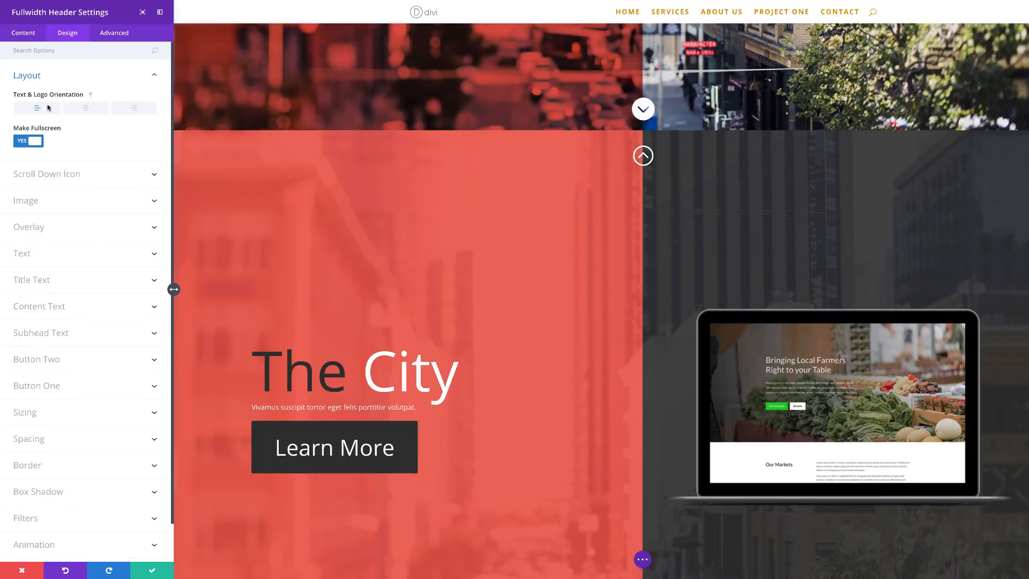
pyautogui.click(88, 111)
pyautogui.click(154, 75)
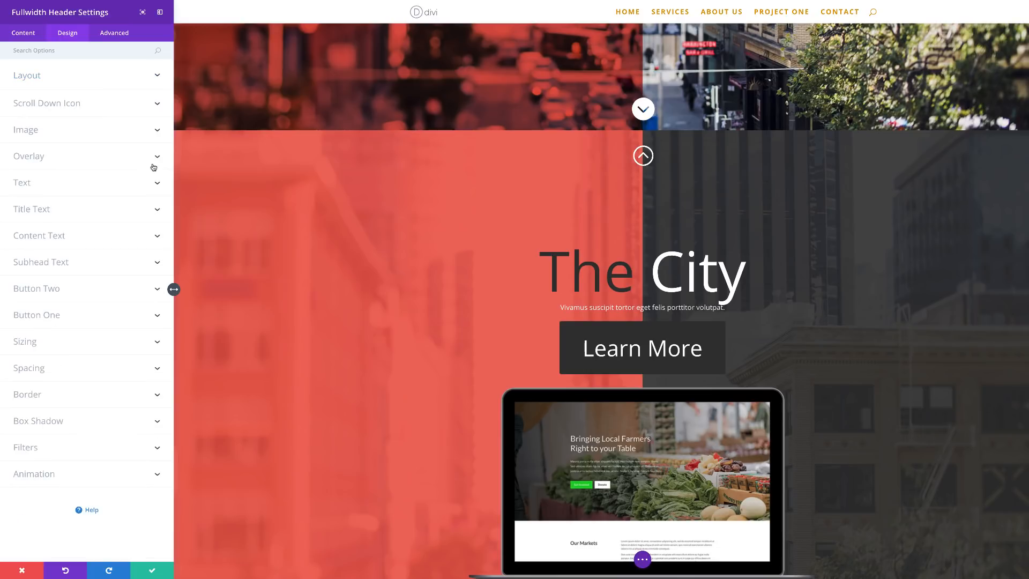
# Set the header's title text color to #f05b4c
pyautogui.click(58, 211)
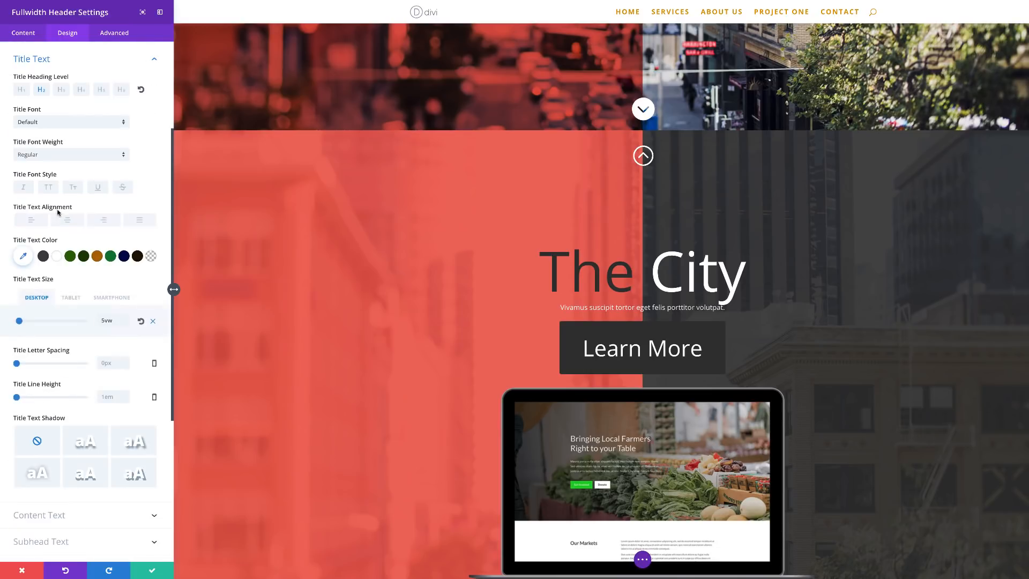
pyautogui.click(25, 256)
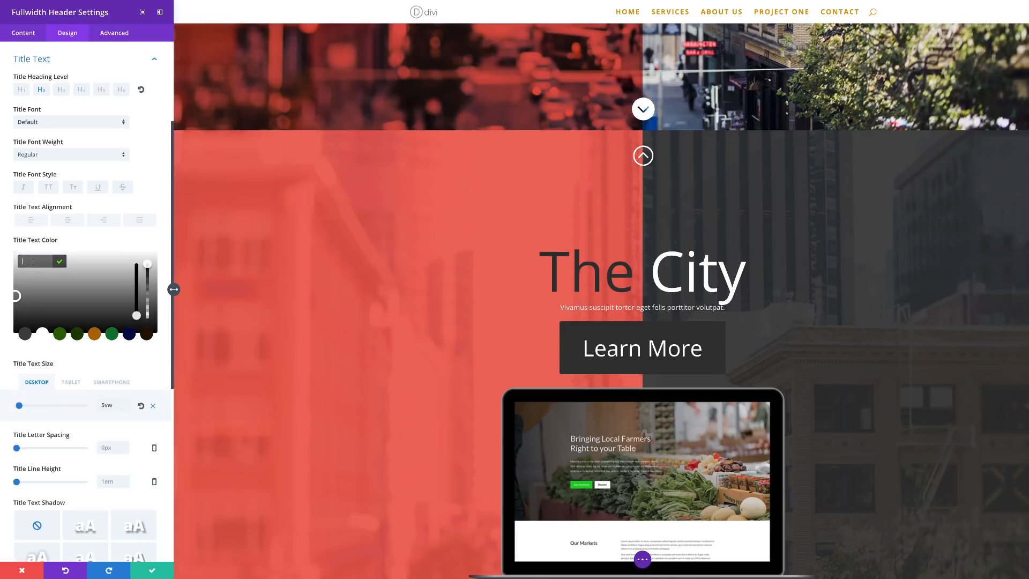
pyautogui.write('#f05b4c')
pyautogui.press('BackSpace')
pyautogui.write('d')
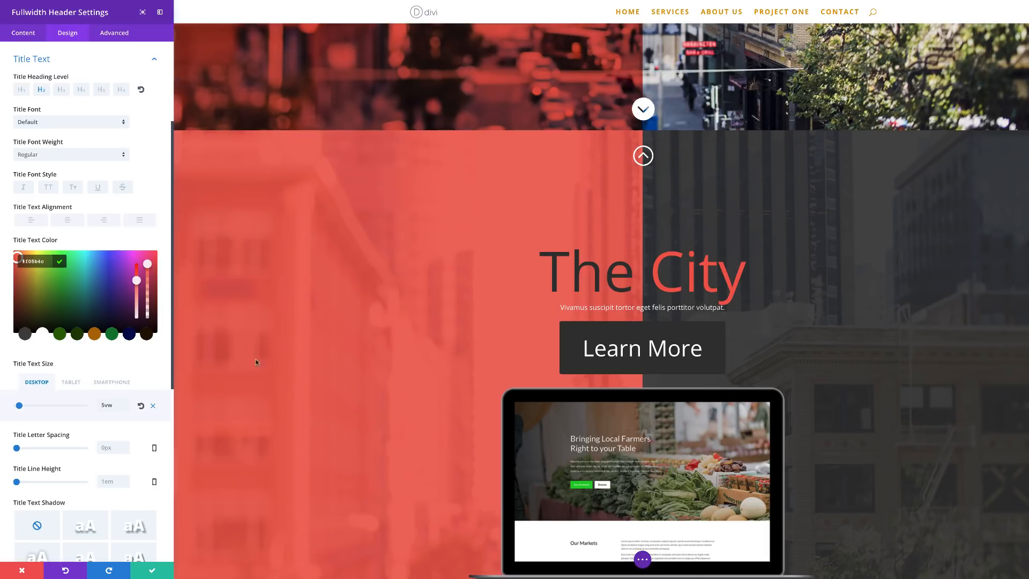
pyautogui.scroll(-5, 168, 460)
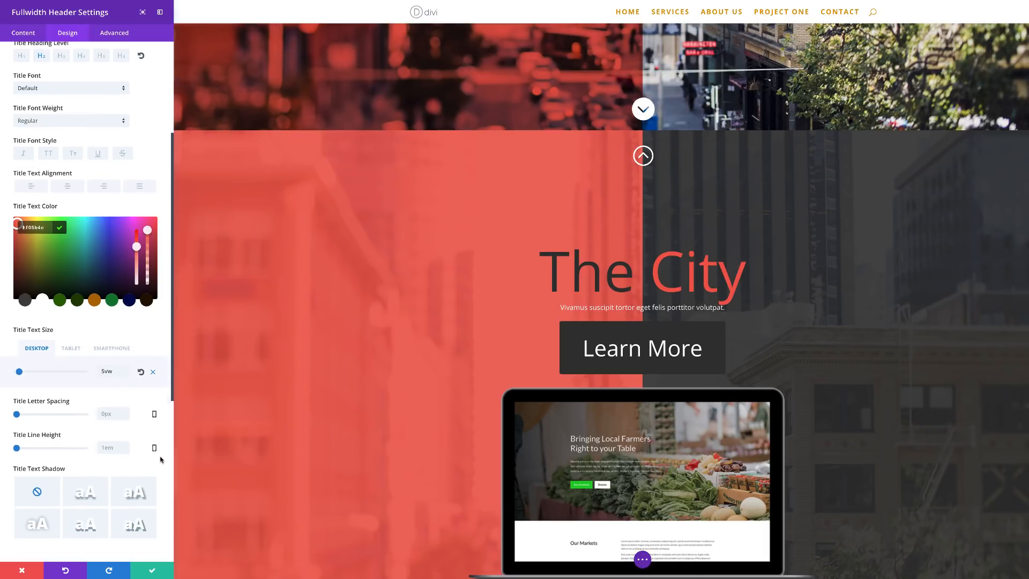
pyautogui.scroll(-2, 160, 459)
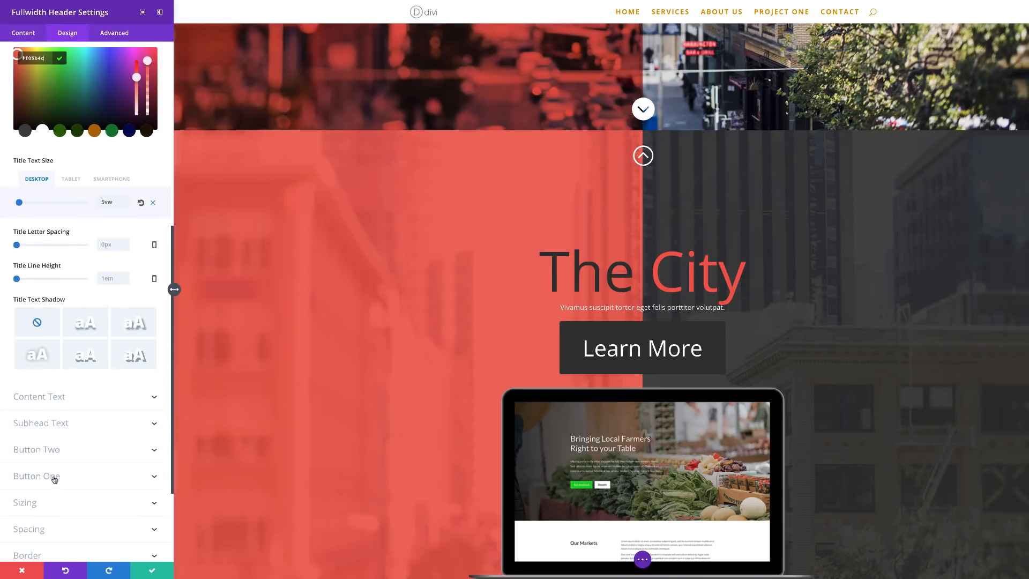
pyautogui.click(52, 479)
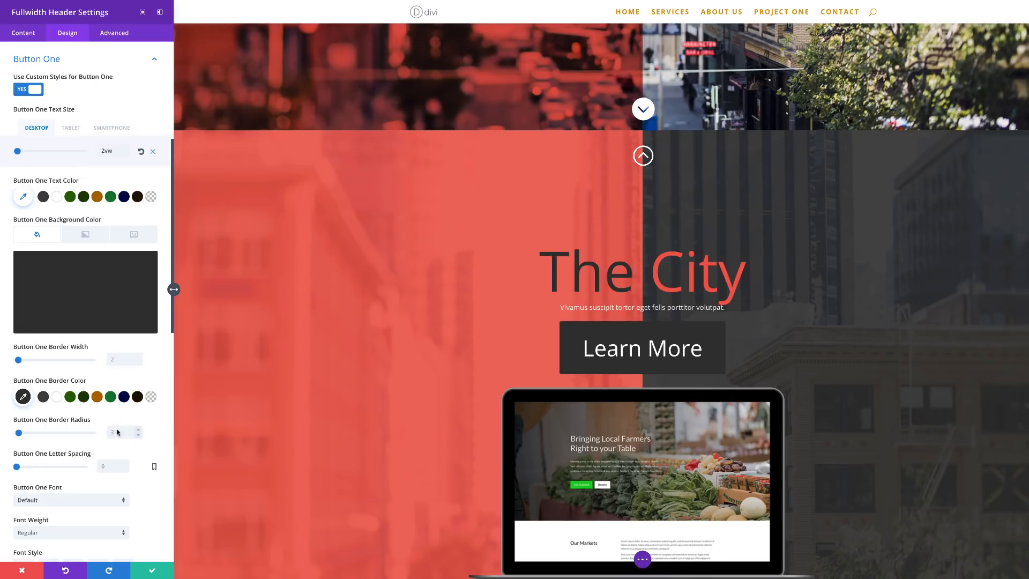
pyautogui.doubleClick(113, 150)
pyautogui.write('1.7vw')
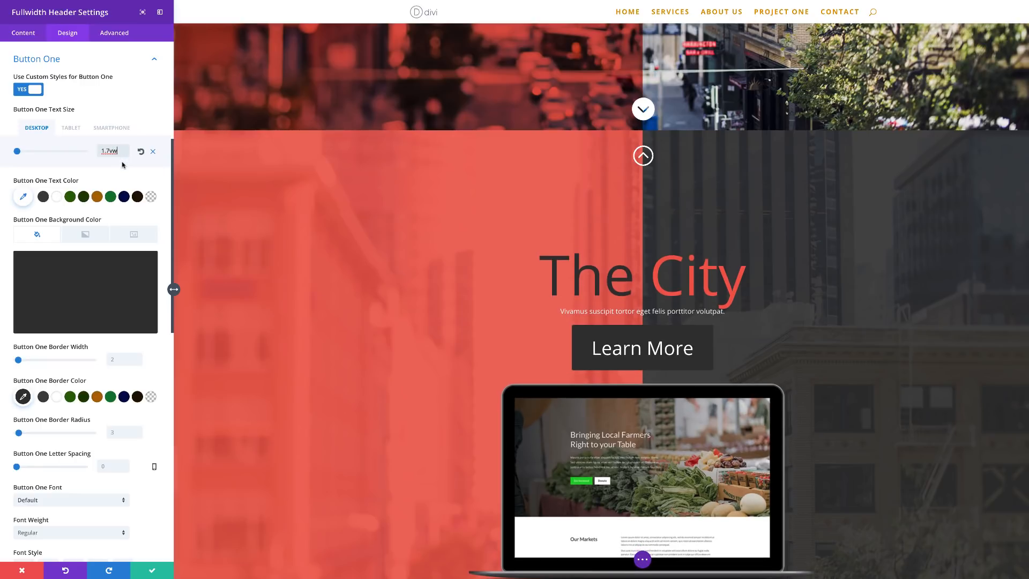
# Remove Button One's solid dark background color
pyautogui.click(188, 281)
pyautogui.click(87, 284)
pyautogui.click(145, 265)
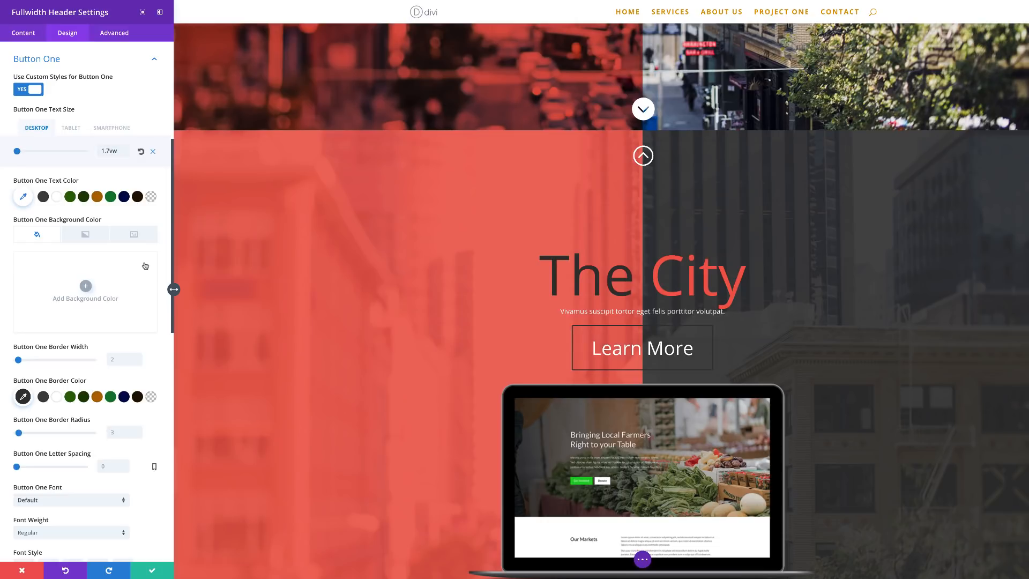
# Add a background gradient to Button One with rgba(51,51,51,0.87) as its first color
pyautogui.click(85, 236)
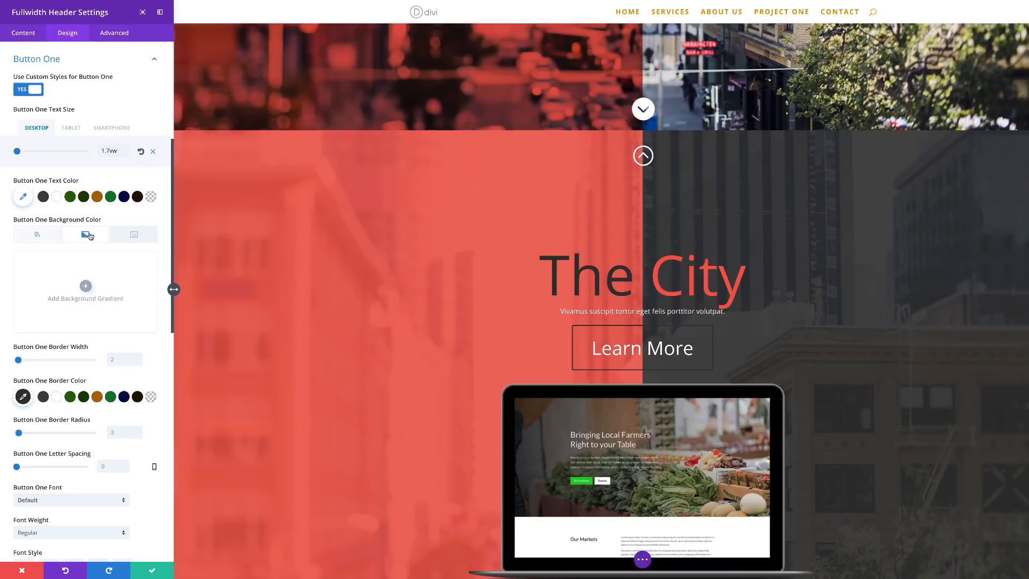
pyautogui.click(86, 286)
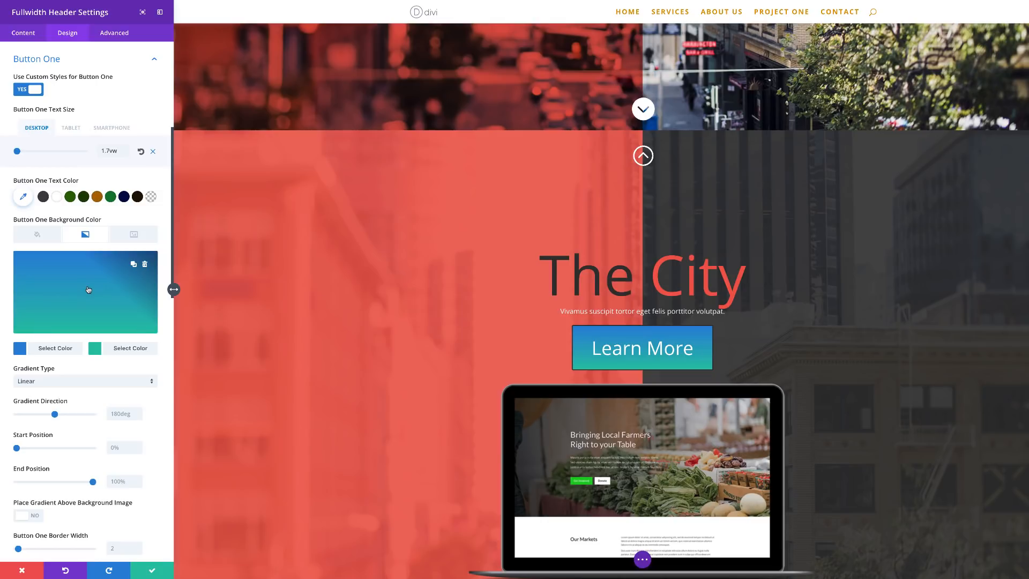
pyautogui.click(21, 349)
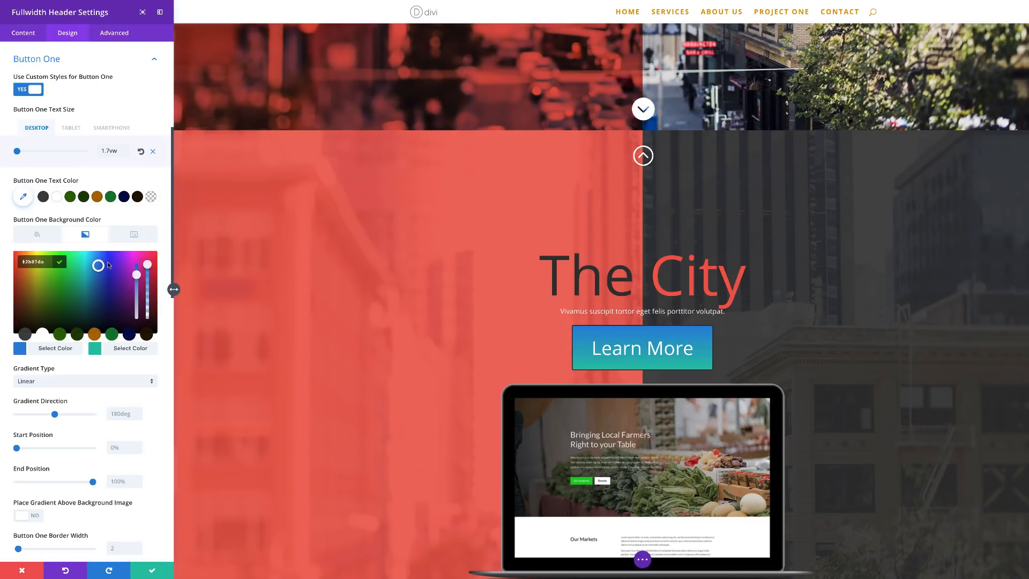
pyautogui.moveTo(149, 265); pyautogui.dragTo(148, 270)
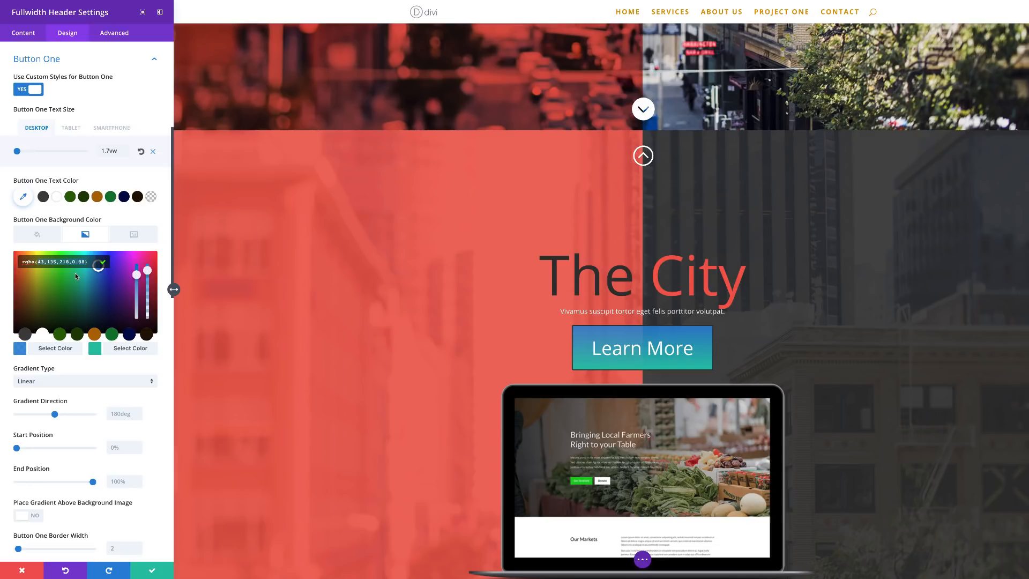
pyautogui.click(25, 334)
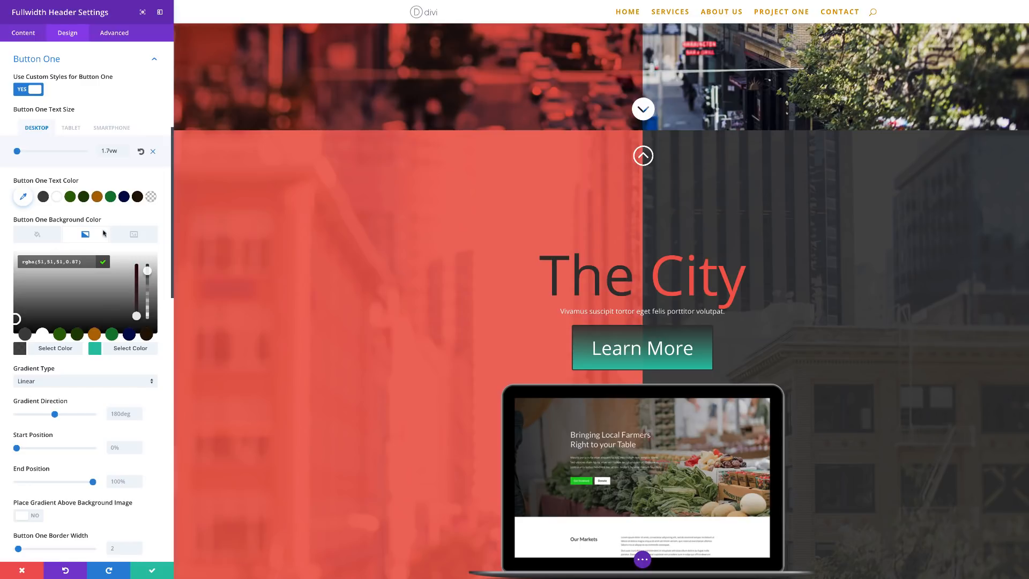
# Set the first color of Button One's background gradient to rgba(240,91,76,0.97)
pyautogui.click(96, 352)
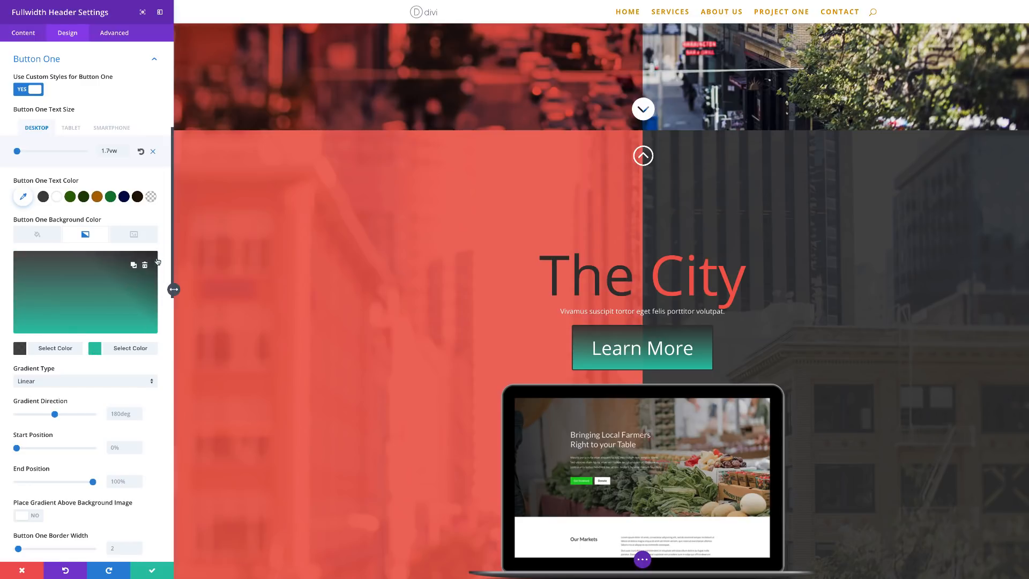
pyautogui.click(90, 295)
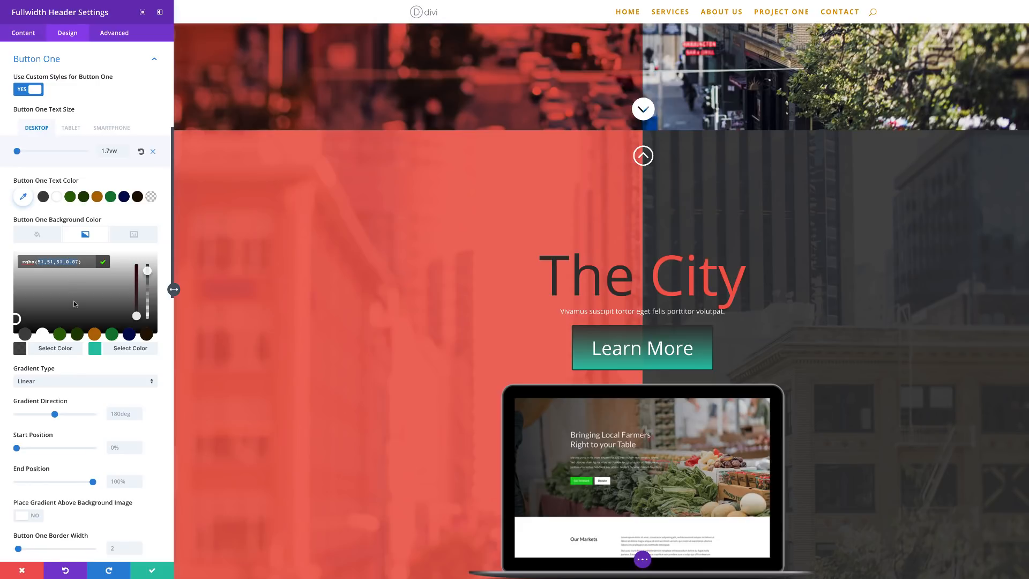
pyautogui.write('rgba(240,91,76,0.97)')
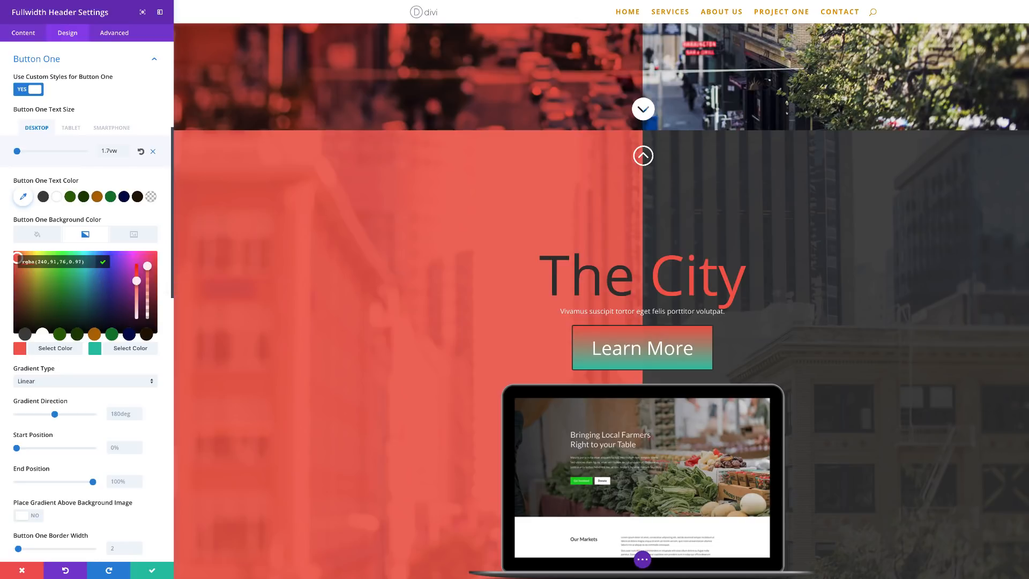
# Set Button One's gradient direction to 90deg, with both start and end positions at 50%
pyautogui.click(119, 414)
pyautogui.write('90deg')
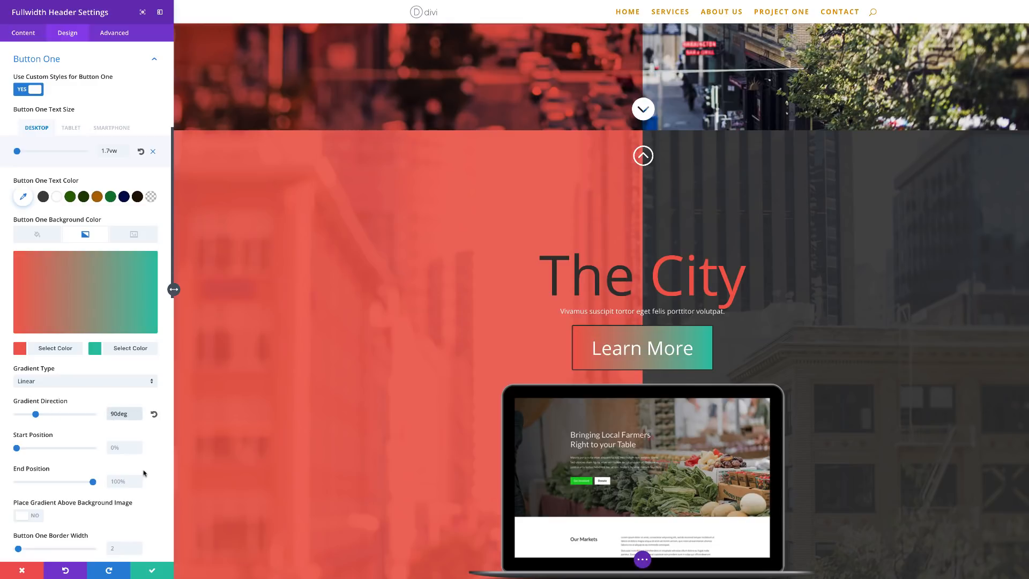
pyautogui.click(110, 448)
pyautogui.write('50')
pyautogui.click(116, 481)
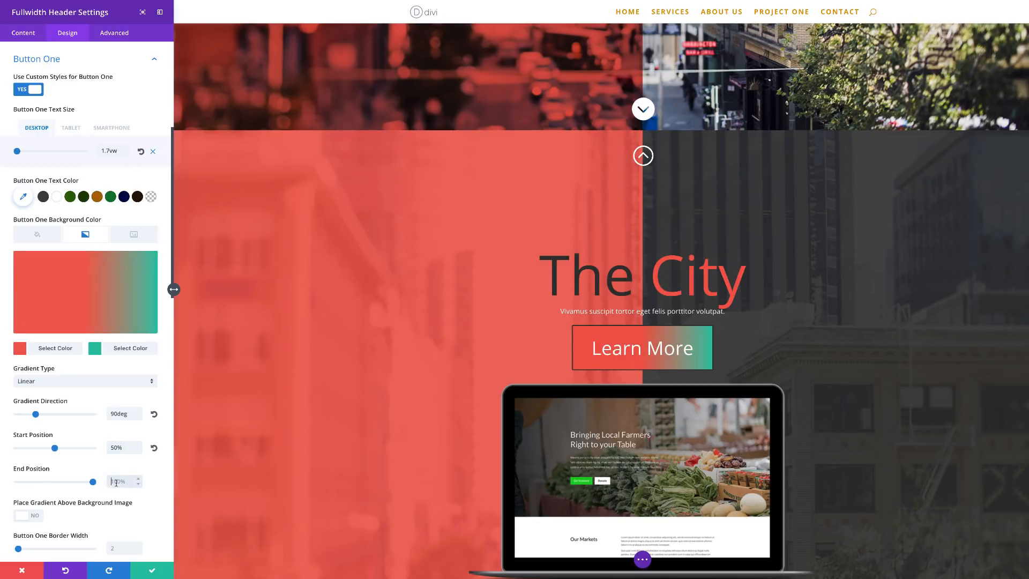
pyautogui.write('50')
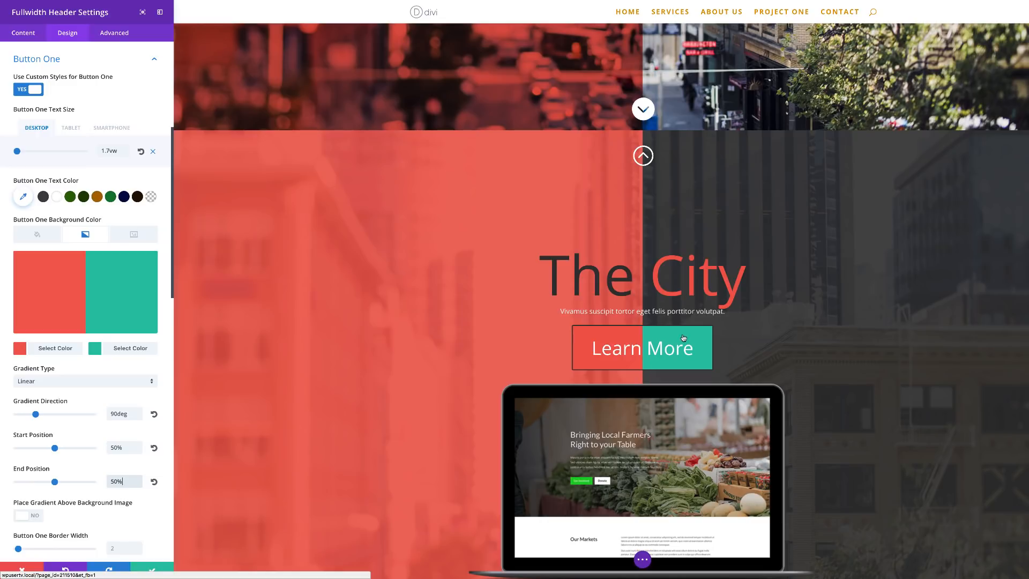
pyautogui.click(555, 397)
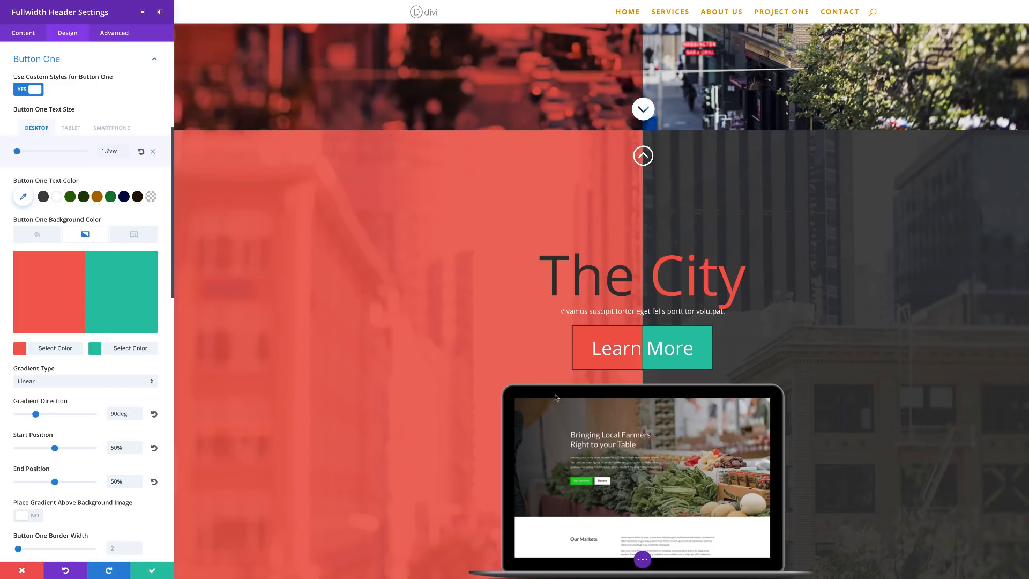
# Change the first color of Button One's gradient to rgba(51,51,51,0.87)
pyautogui.click(46, 279)
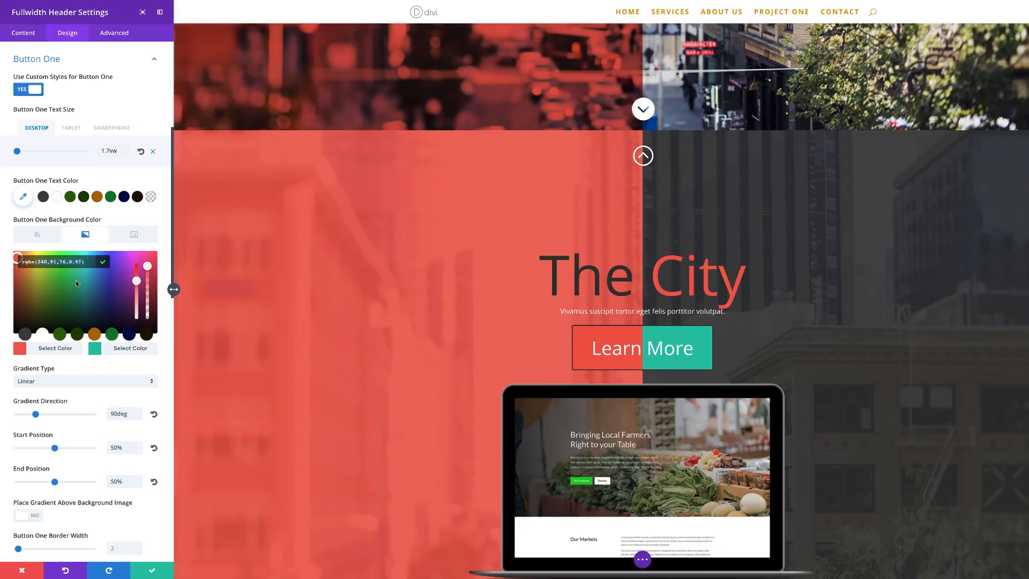
pyautogui.write('rgba(51,51,51,0.87)')
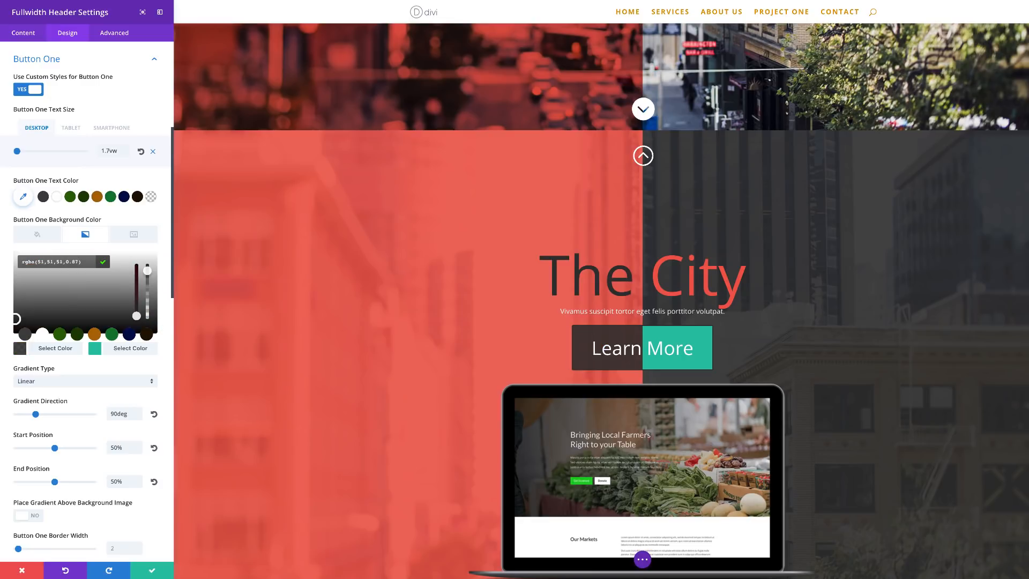
# Set Button One's border width to 0px and its border radius to 15px
pyautogui.scroll(-1, 131, 520)
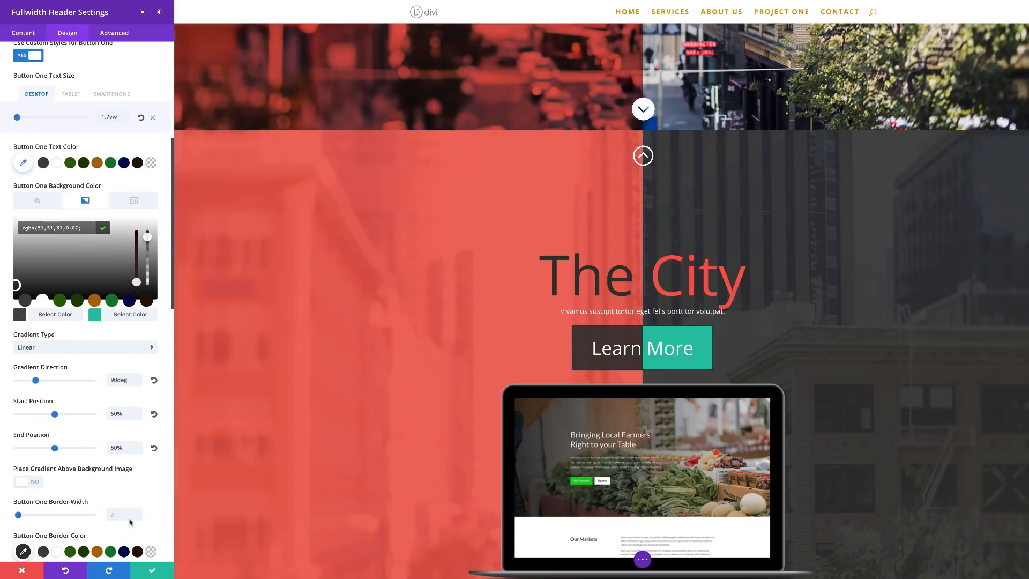
pyautogui.scroll(-3, 127, 514)
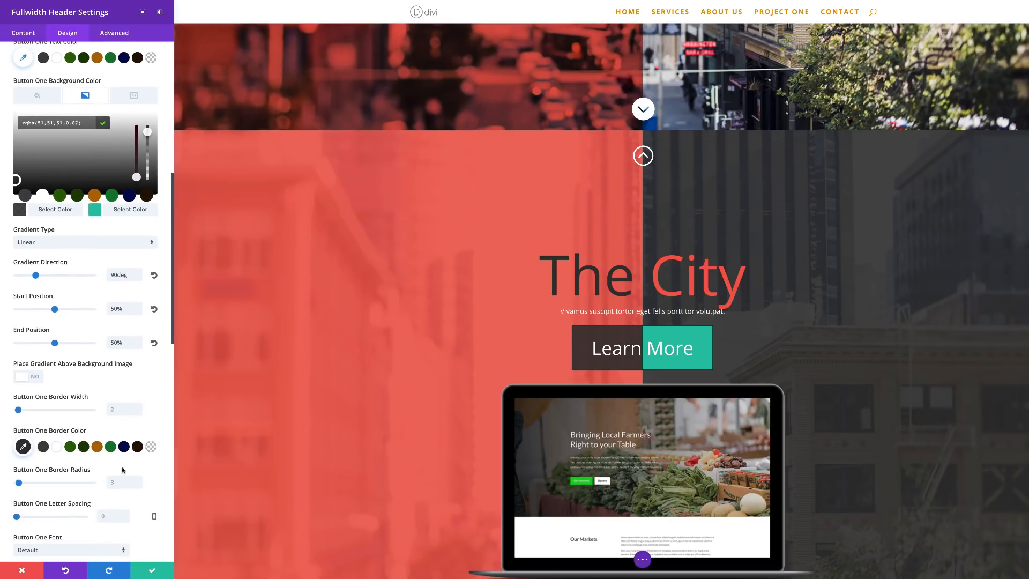
pyautogui.scroll(-1, 158, 412)
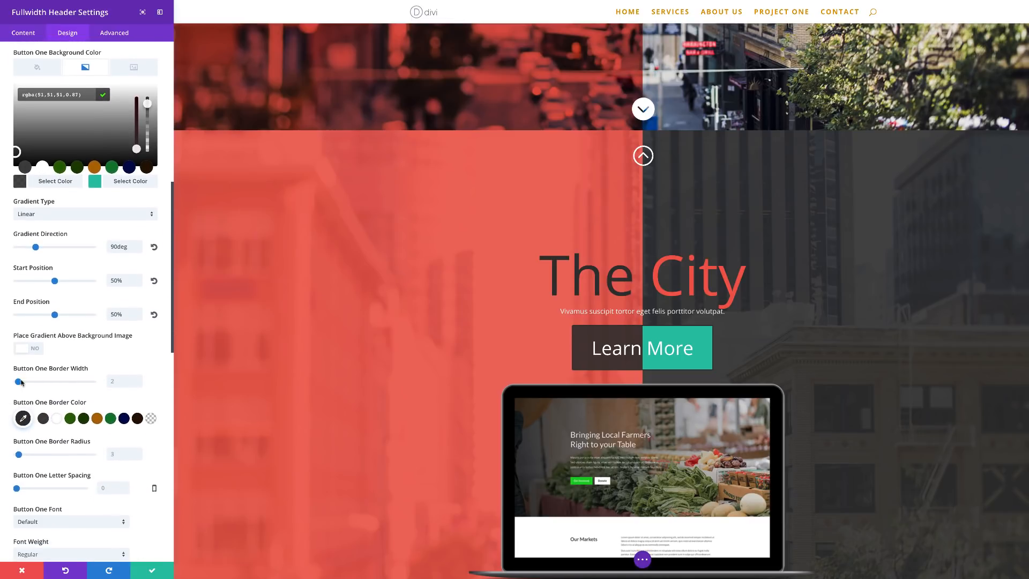
pyautogui.moveTo(18, 382); pyautogui.dragTo(10, 381)
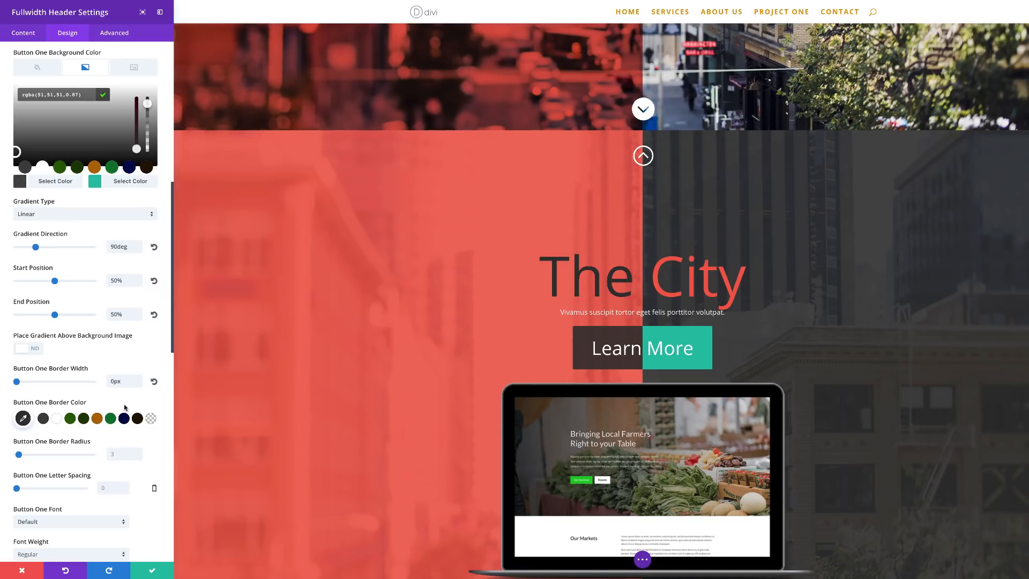
pyautogui.click(118, 454)
pyautogui.write('15')
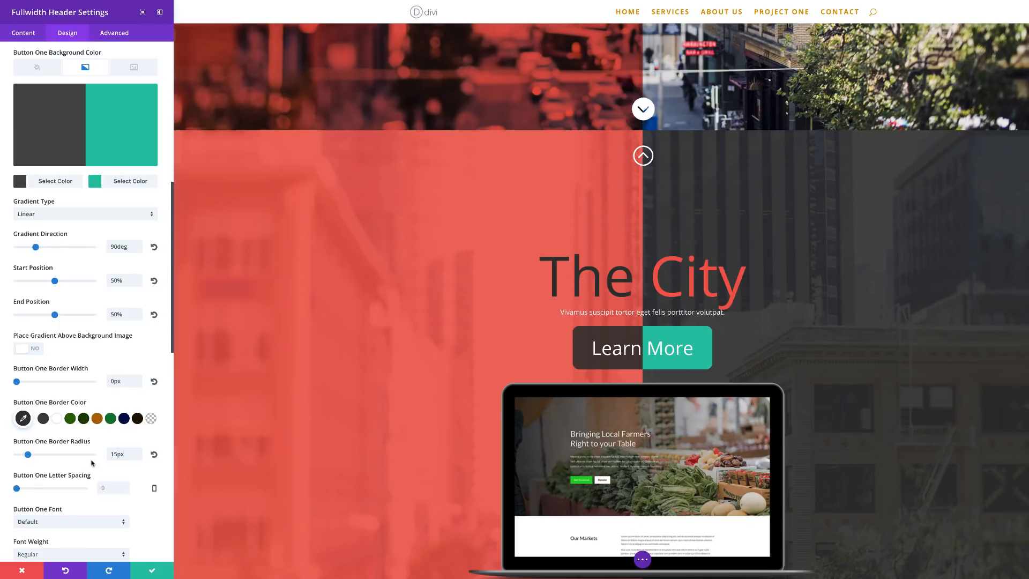
# Try a 1.3vw letter spacing on Button One and clear the value again
pyautogui.click(106, 488)
pyautogui.write('1.3vw')
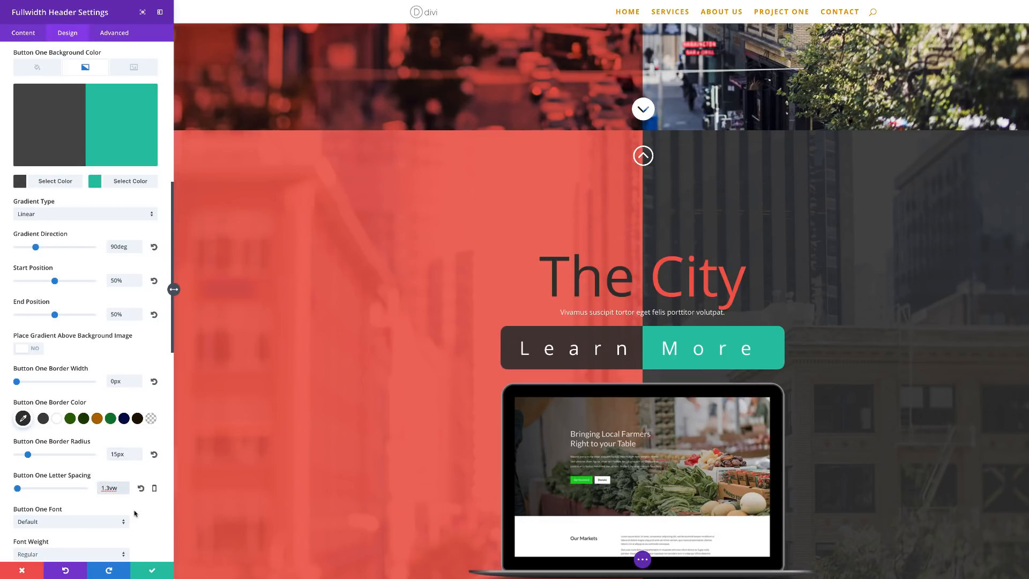
pyautogui.click(135, 513)
pyautogui.click(17, 488)
pyautogui.doubleClick(118, 488)
pyautogui.press('BackSpace')
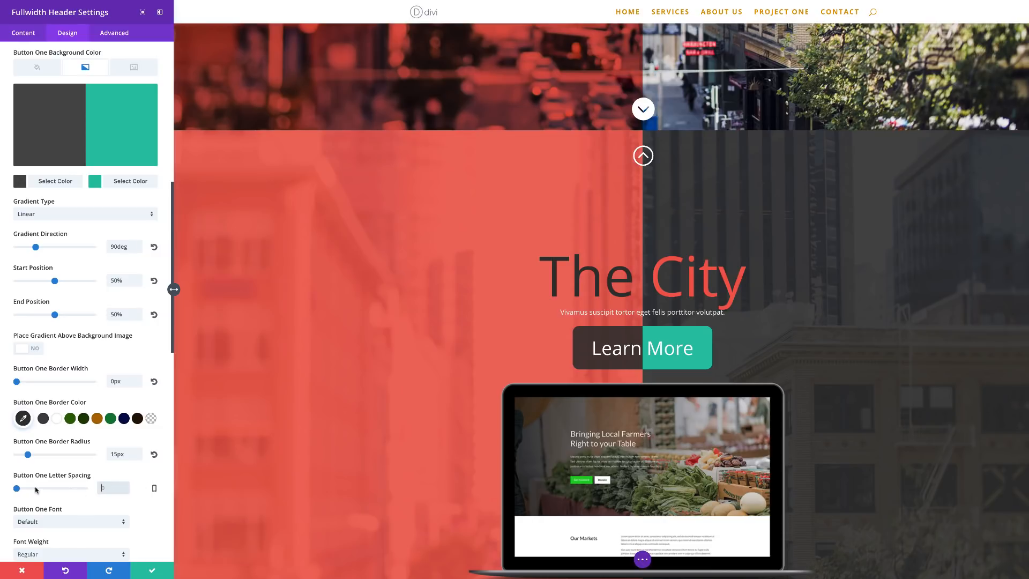
# Set Button One's letter spacing to 4px and its border radius to 57px
pyautogui.click(17, 488)
pyautogui.moveTo(17, 488); pyautogui.dragTo(19, 488)
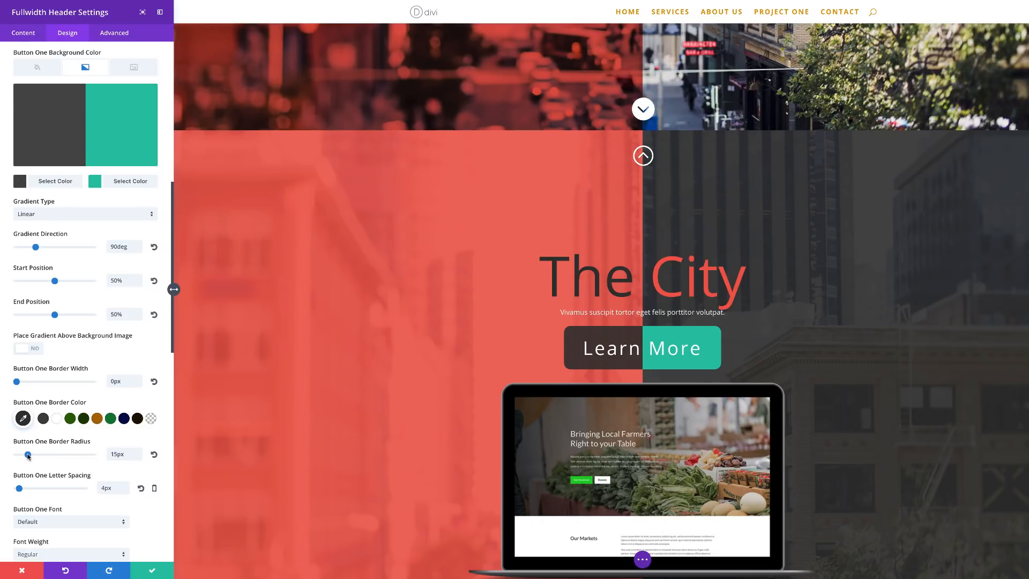
pyautogui.moveTo(29, 455); pyautogui.dragTo(57, 456)
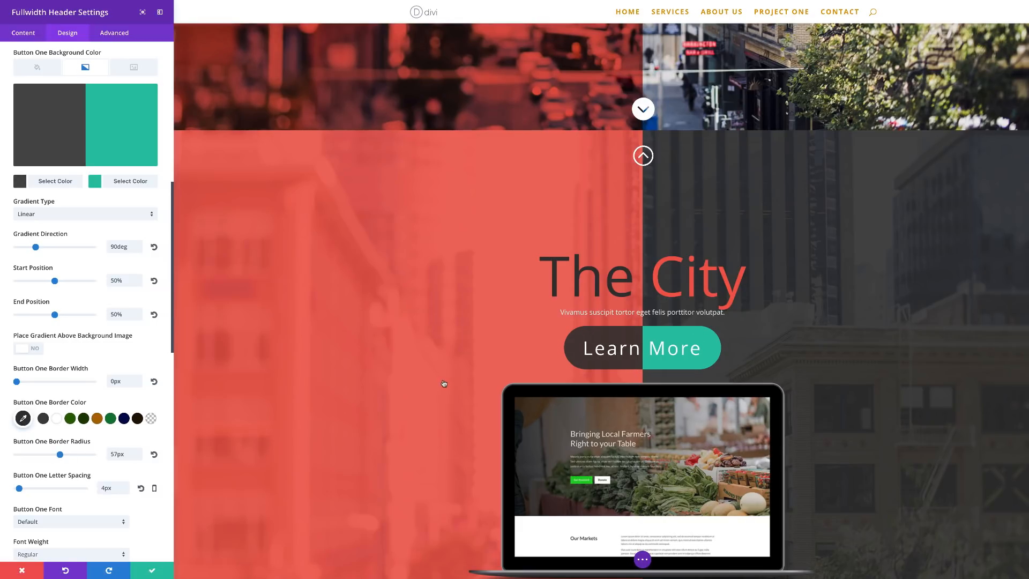
# Remove the laptop header image from the centered The City header and save the module settings
pyautogui.scroll(-3, 603, 440)
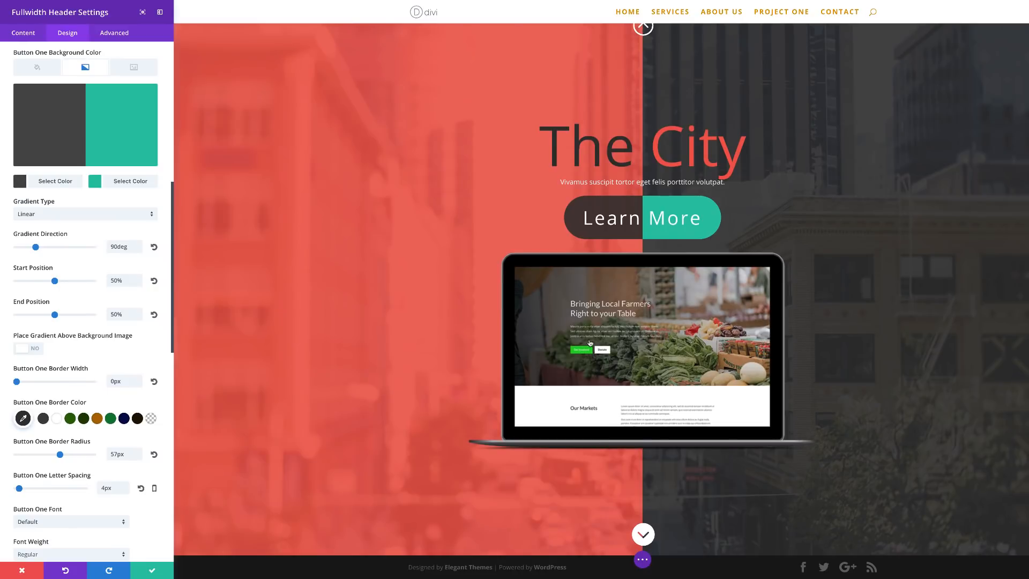
pyautogui.click(29, 36)
pyautogui.click(29, 134)
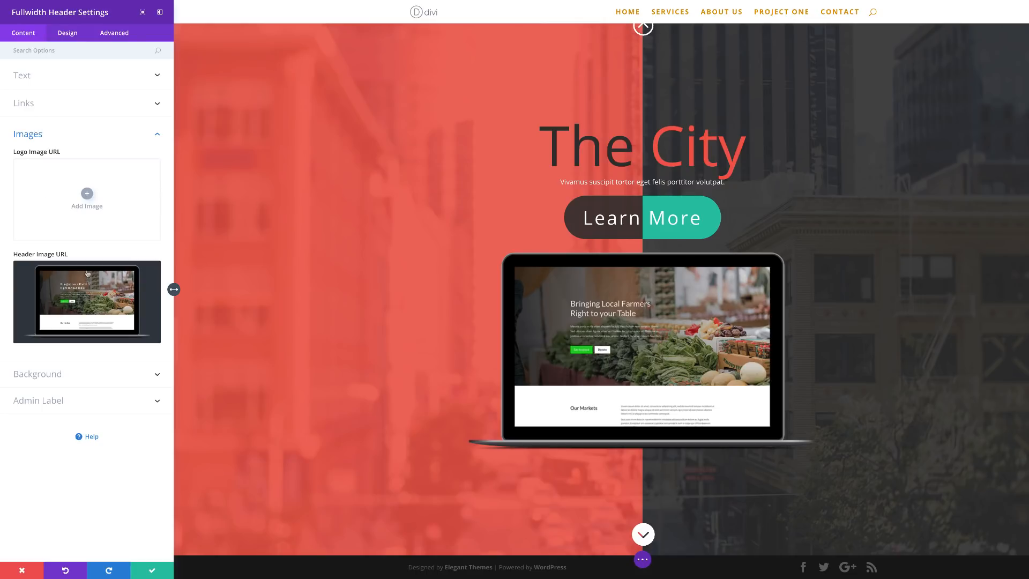
pyautogui.click(147, 275)
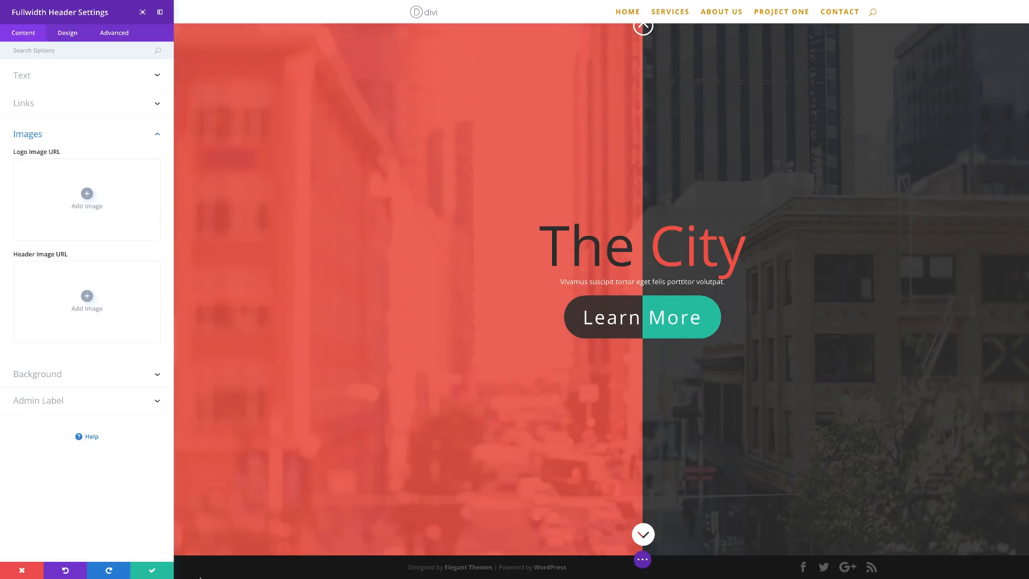
pyautogui.click(154, 571)
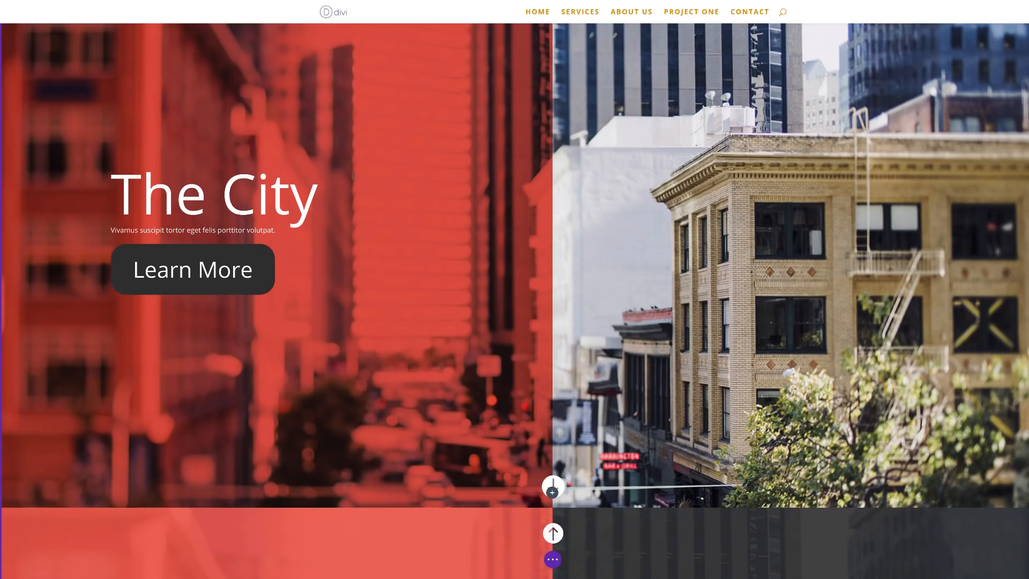
# Open the live page and review the stacked fullscreen header sections from the first to the last
pyautogui.click(552, 558)
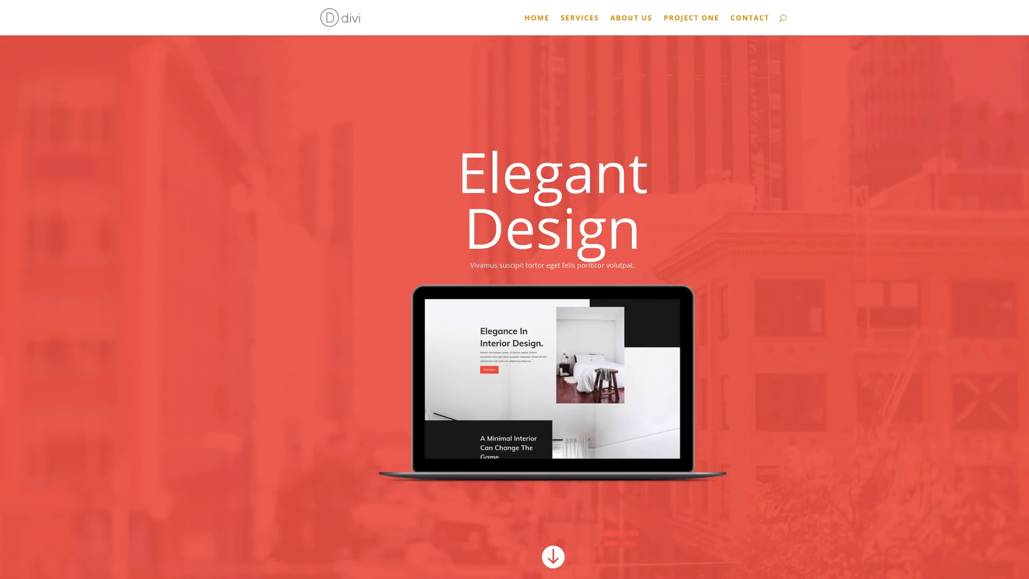
pyautogui.scroll(-5, 514, 290)
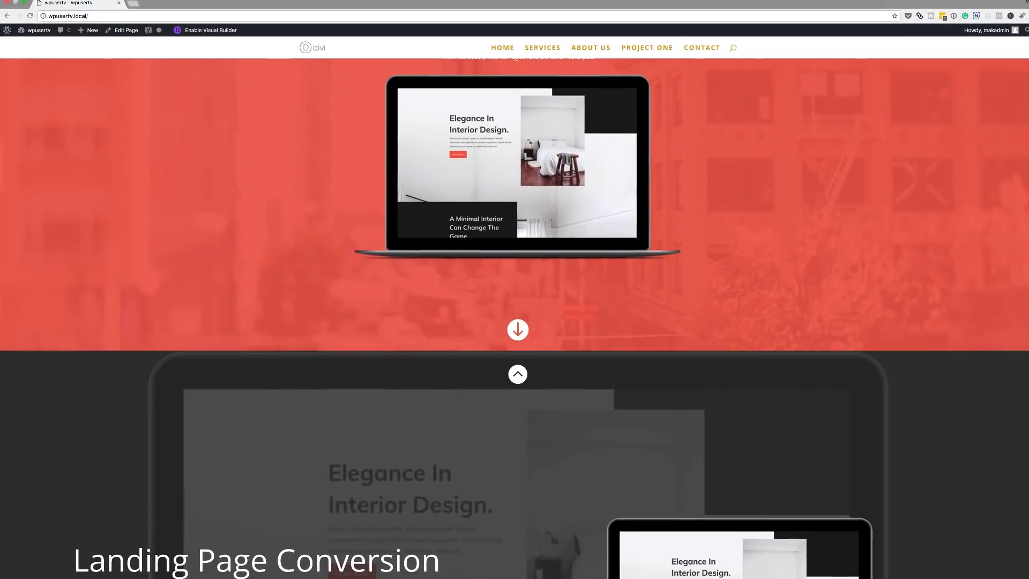
pyautogui.scroll(-5, 514, 289)
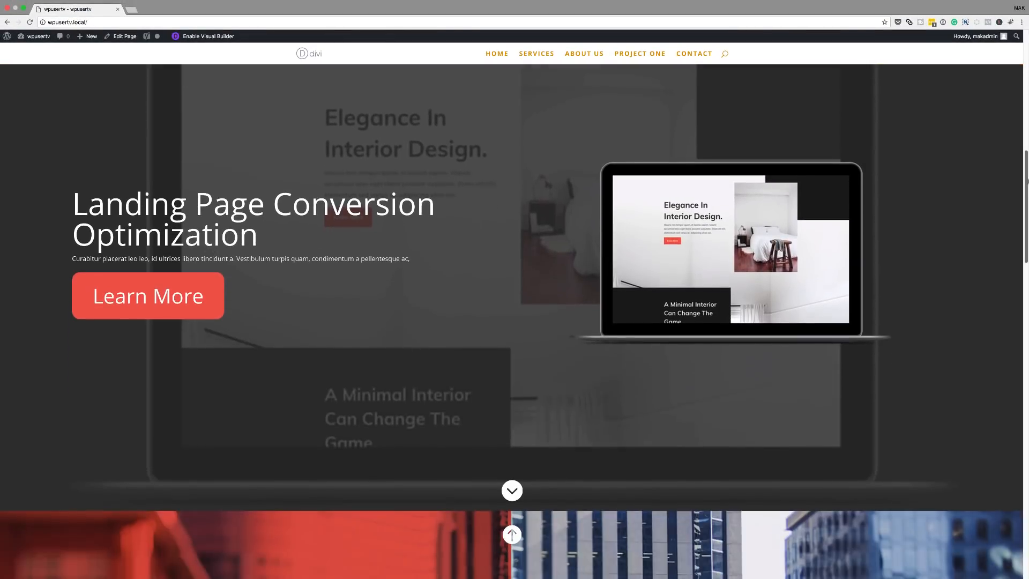
pyautogui.moveTo(1027, 181); pyautogui.dragTo(997, 505)
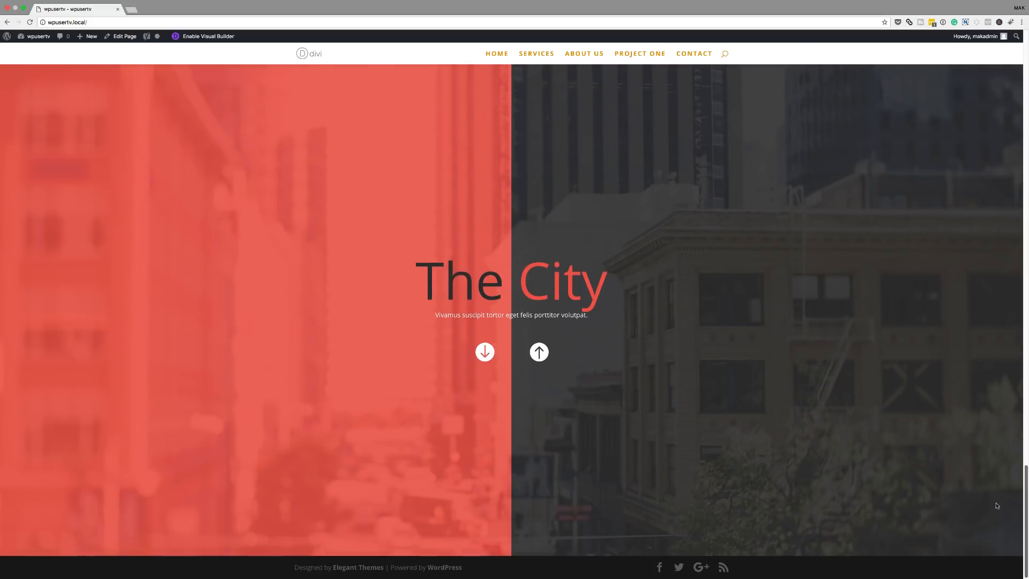
pyautogui.scroll(20, 903, 469)
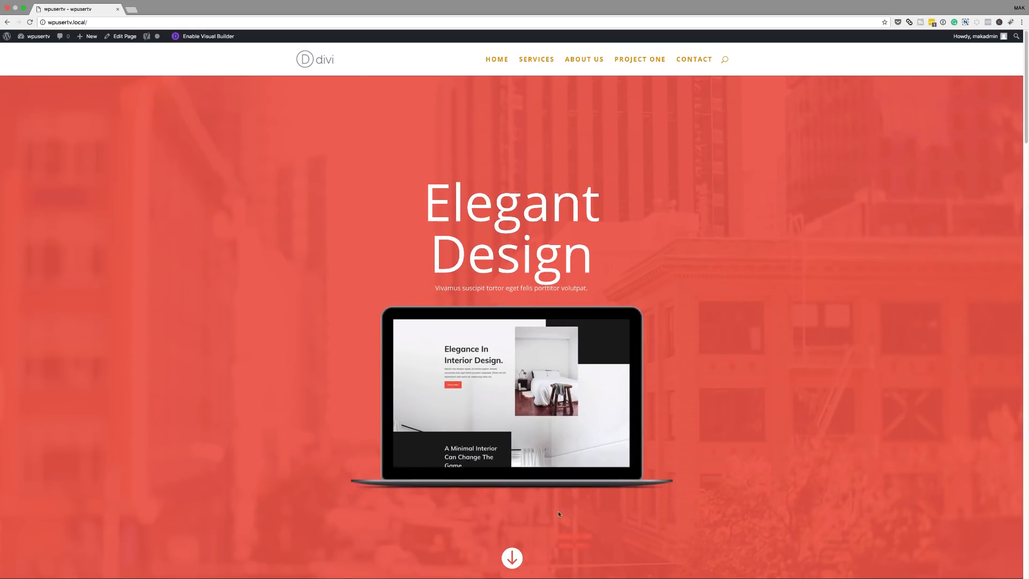
# Test the down-arrow links from the Elegant Design header through the Landing Page Conversion Optimization and The City headers
pyautogui.click(511, 558)
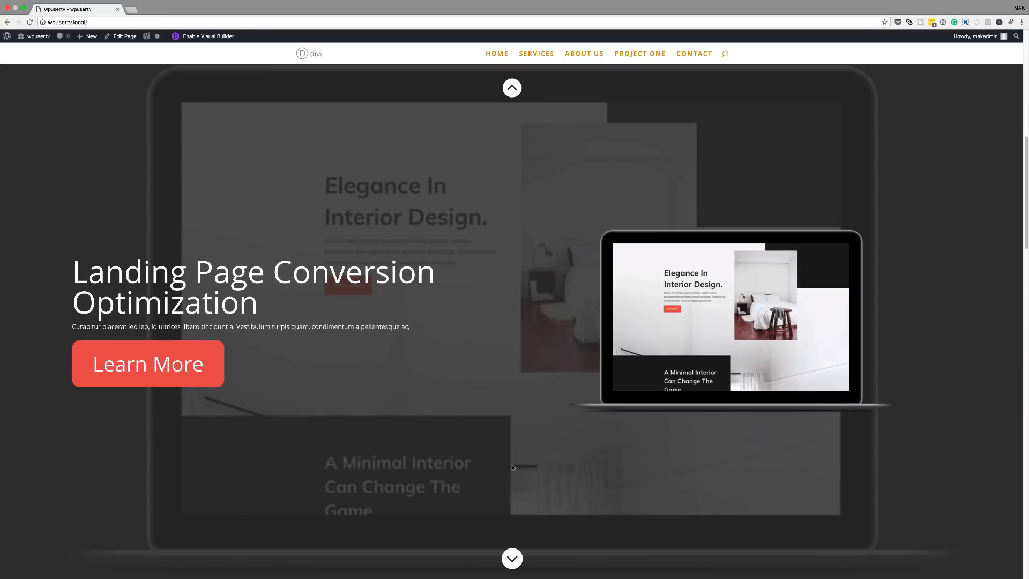
pyautogui.click(512, 558)
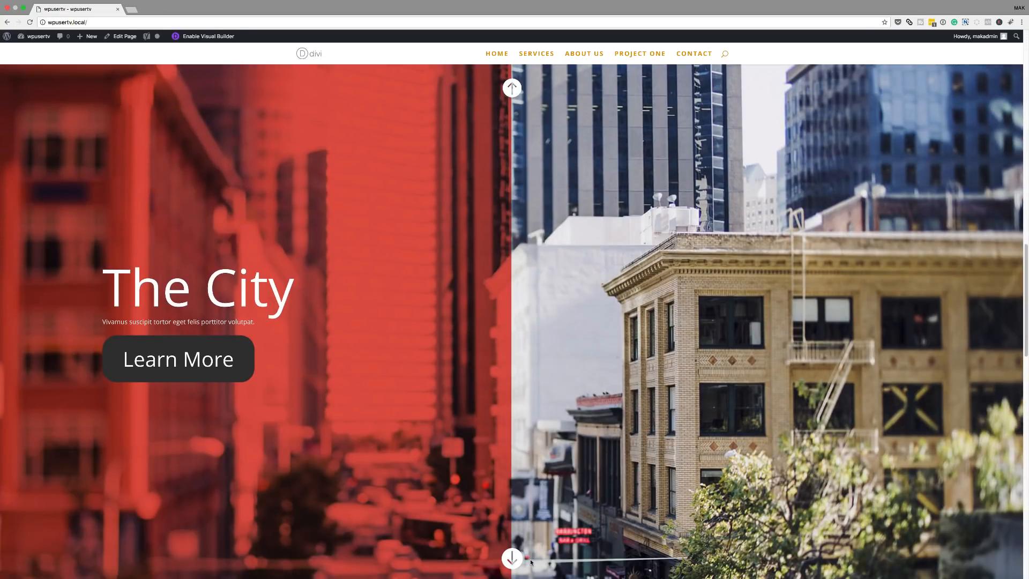
pyautogui.click(512, 558)
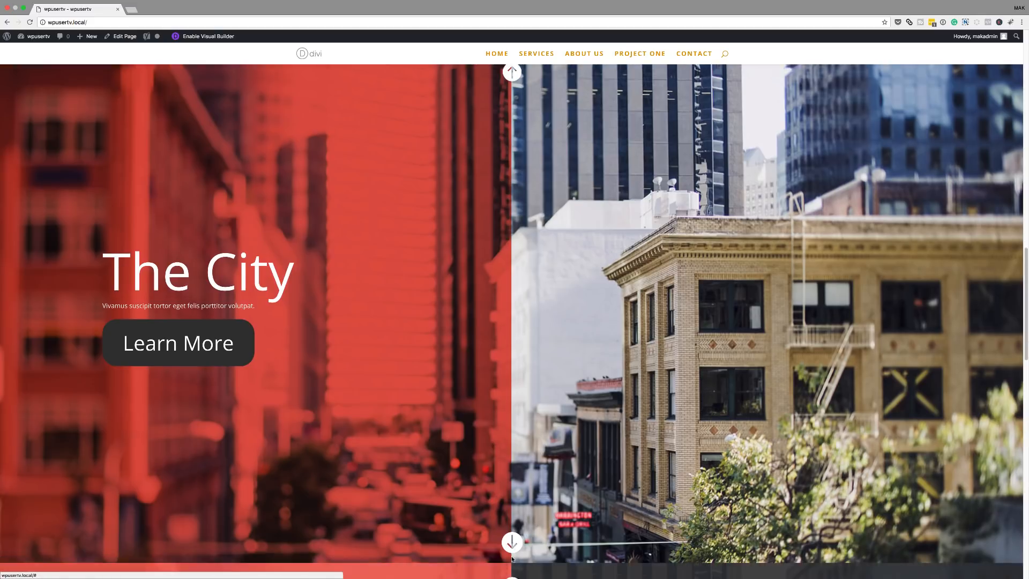